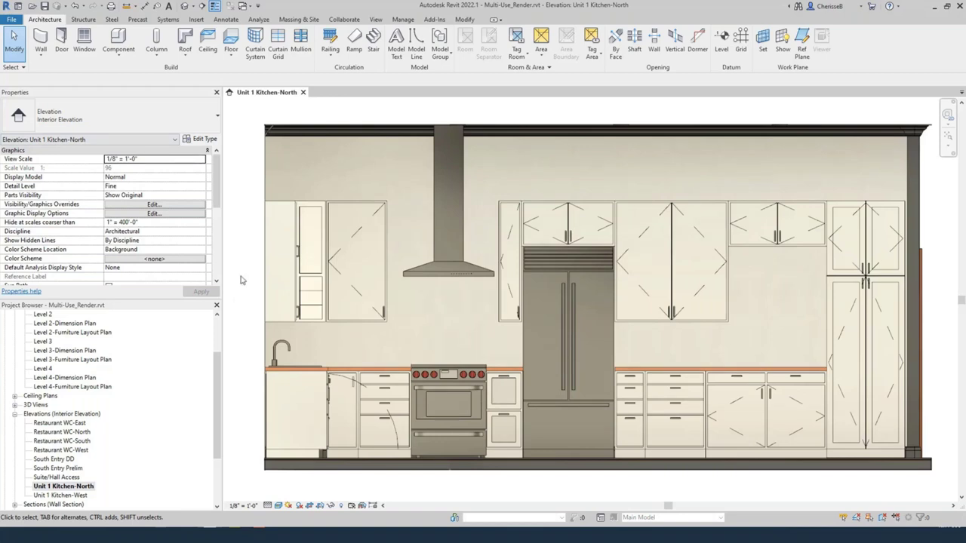
Switch the ribbon to the Manage tab while viewing the Unit 1 Kitchen-North elevation.
click(406, 21)
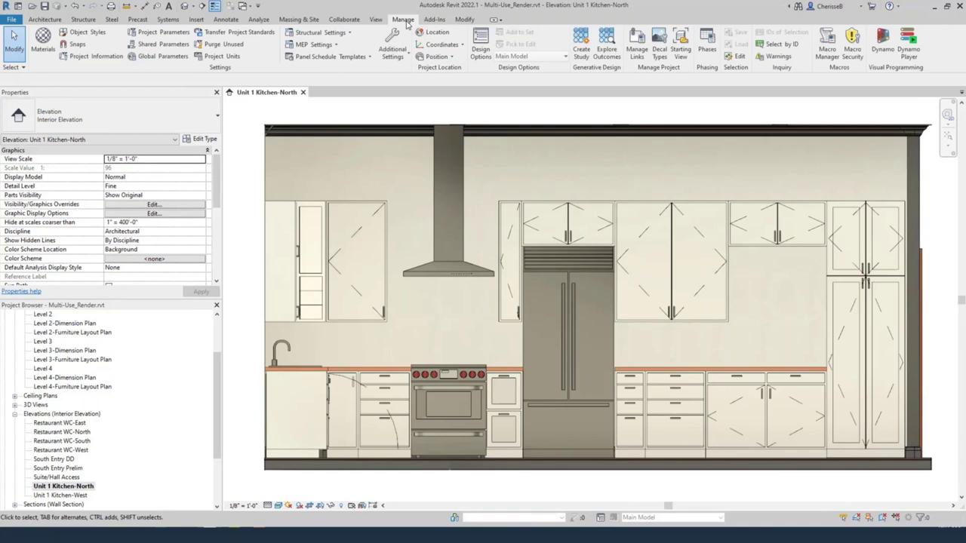
Open the Material Browser and view Booth Seat Material's red matte leather appearance.
click(43, 47)
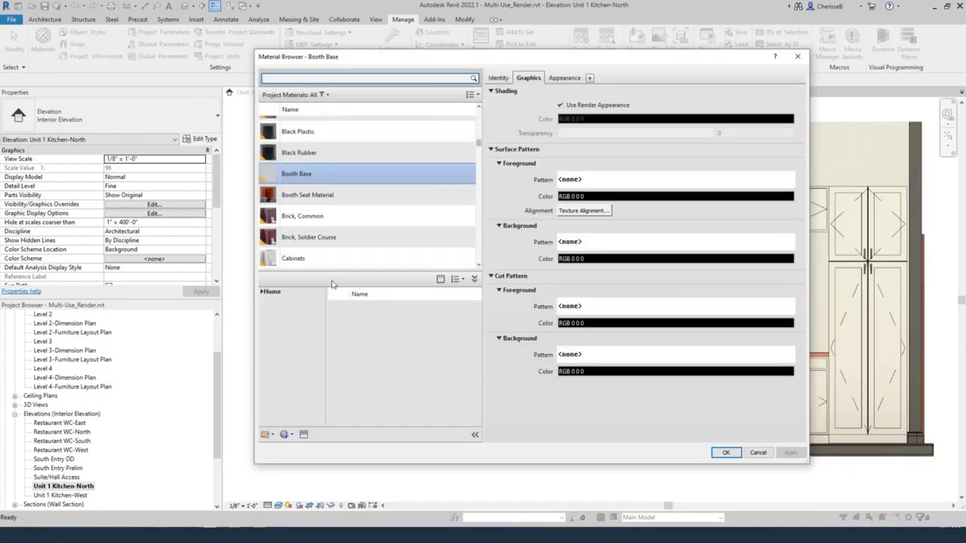
click(330, 133)
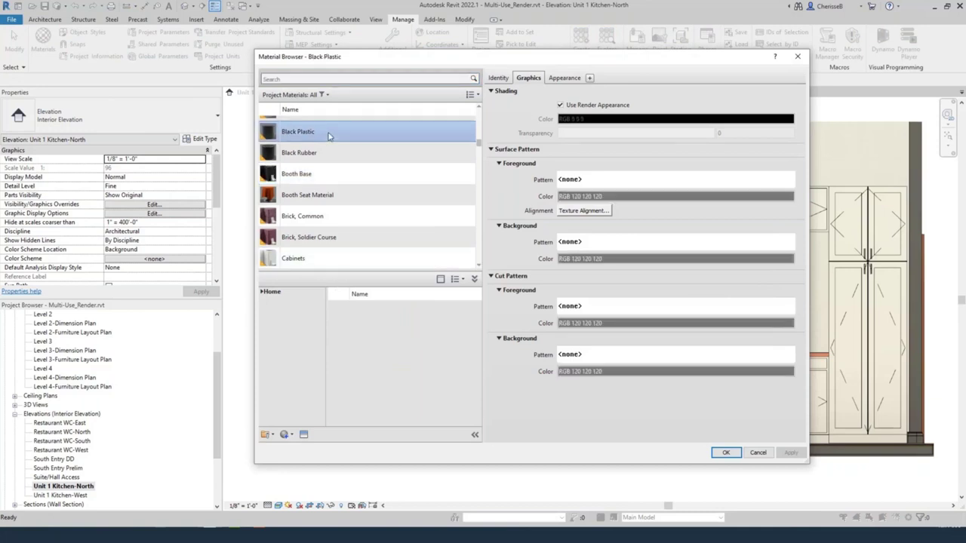
click(334, 153)
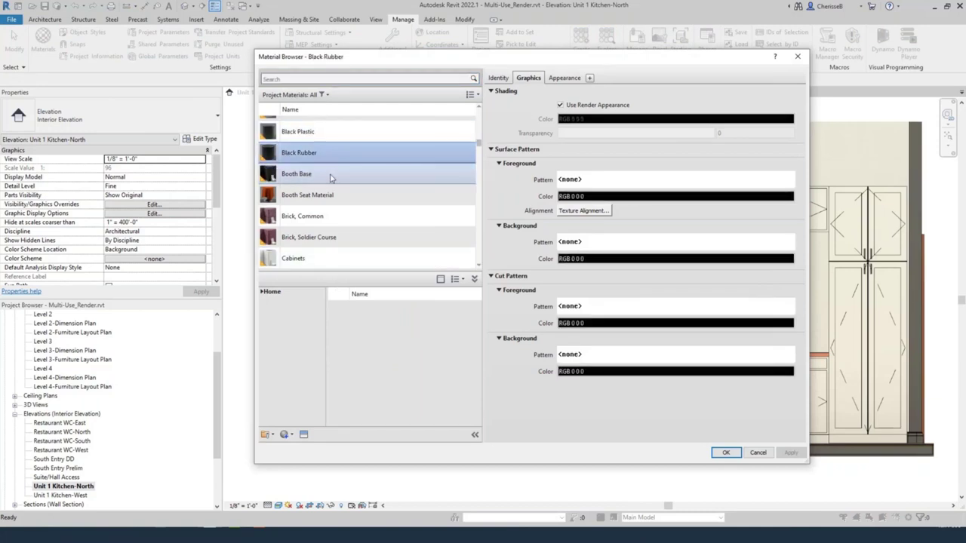
click(333, 175)
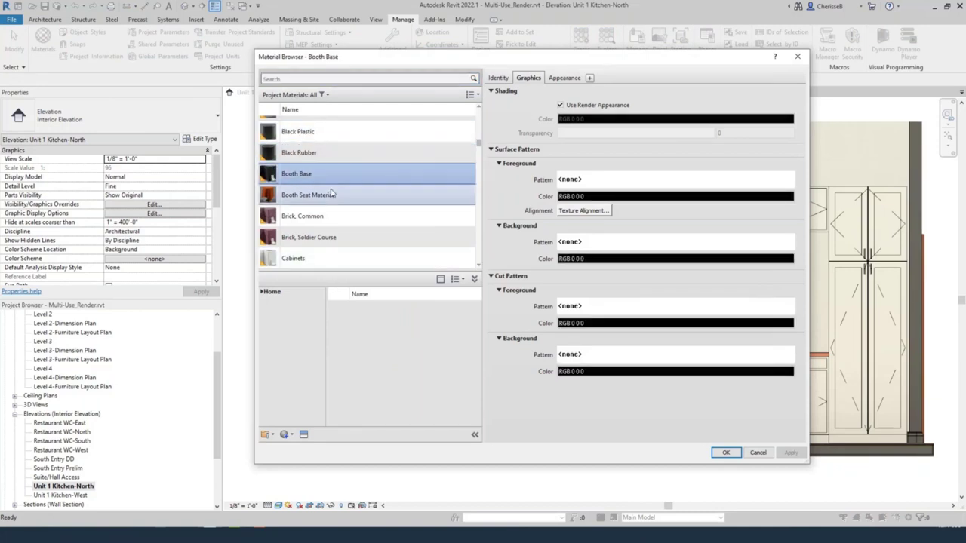
click(331, 194)
click(564, 78)
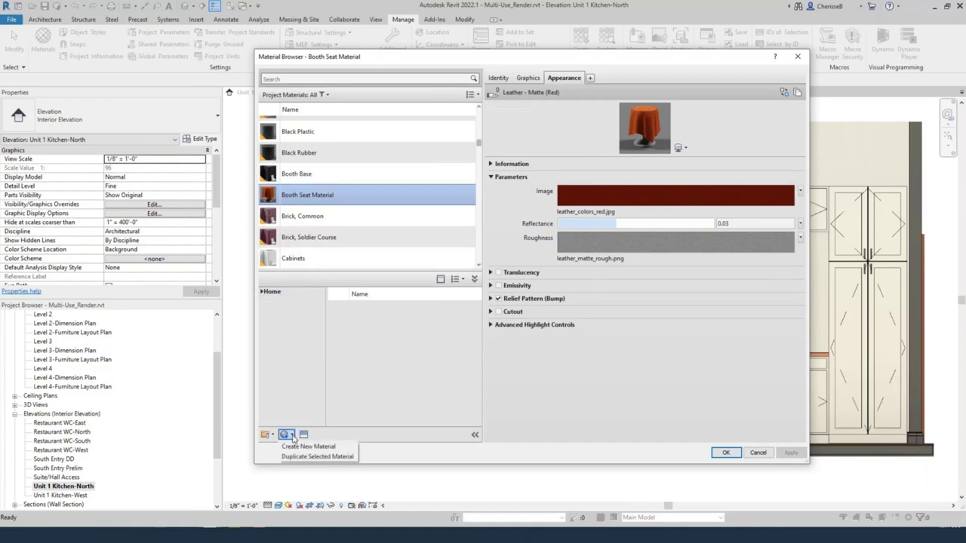
Create a new default material and rename it 'Kitchen Backsplash - Mosaic'.
click(309, 446)
right_click(344, 194)
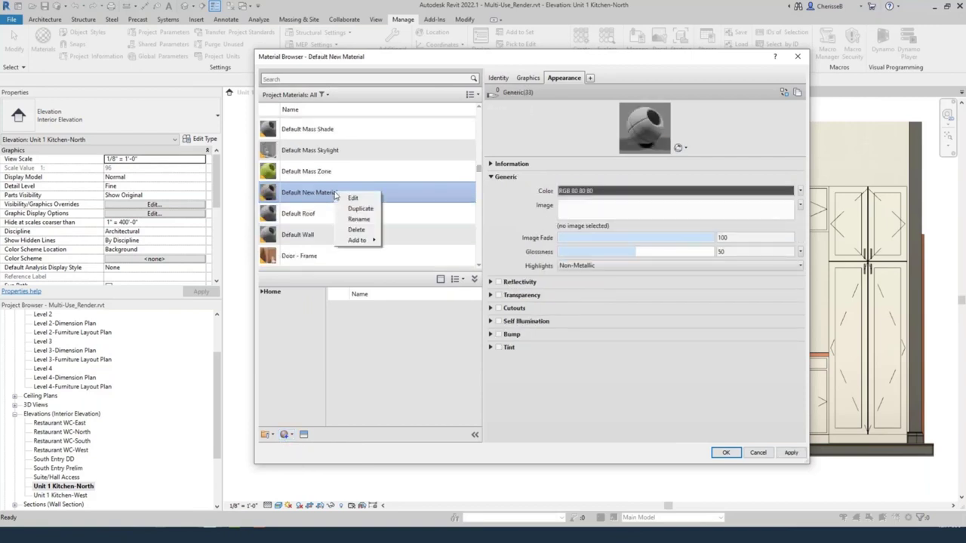
click(358, 219)
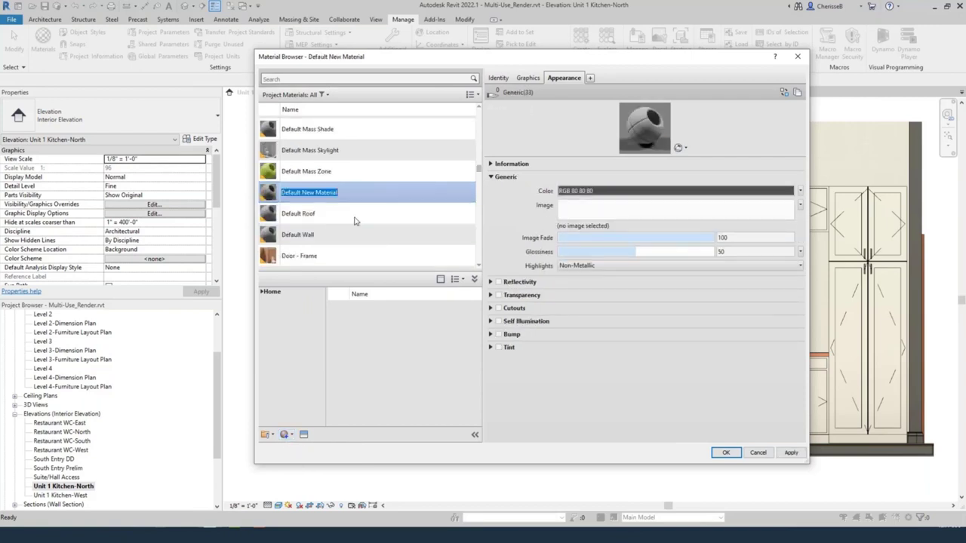
text(Kitchen Backsplash -)
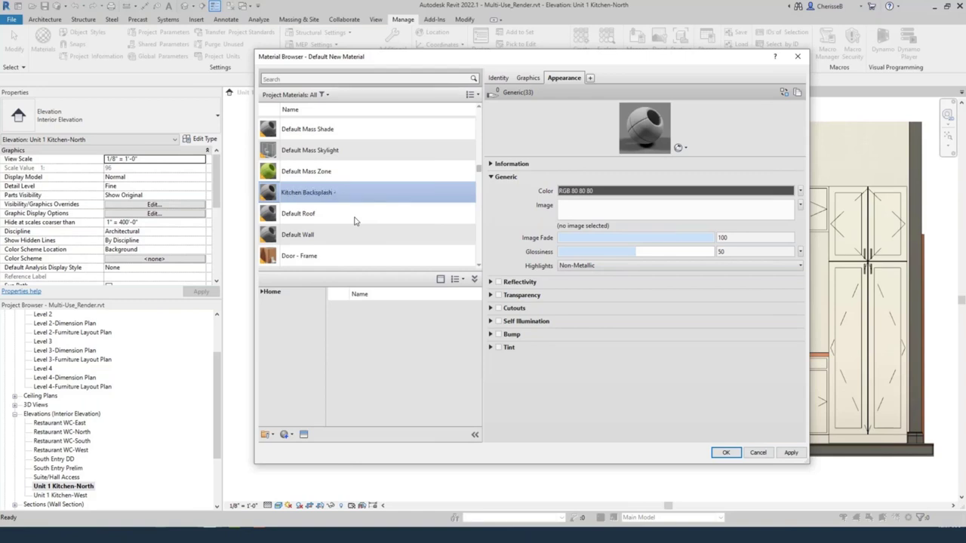
text( Mosaic)
key(Return)
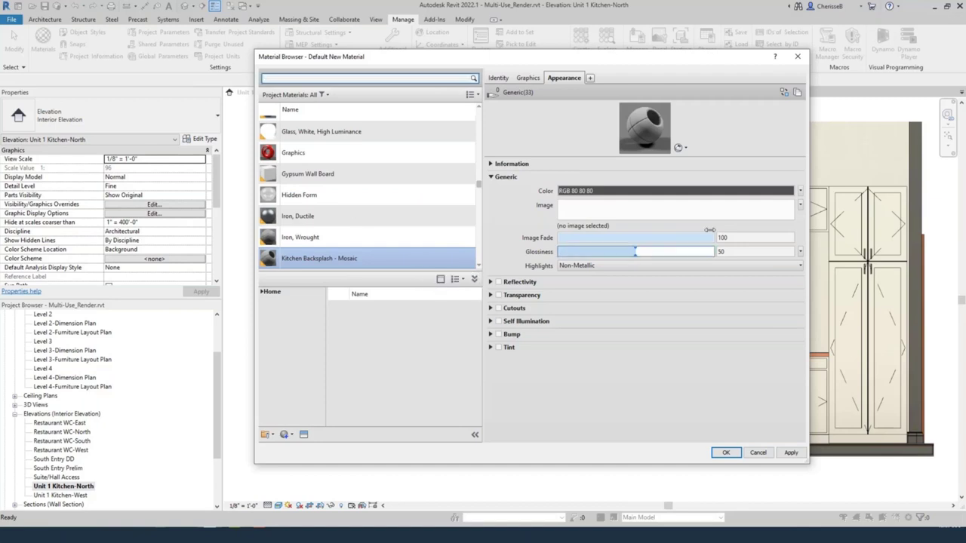
Replace the backsplash material's appearance asset, expanding Appearance Library categories like Ceramic, Stone and Wood.
click(784, 93)
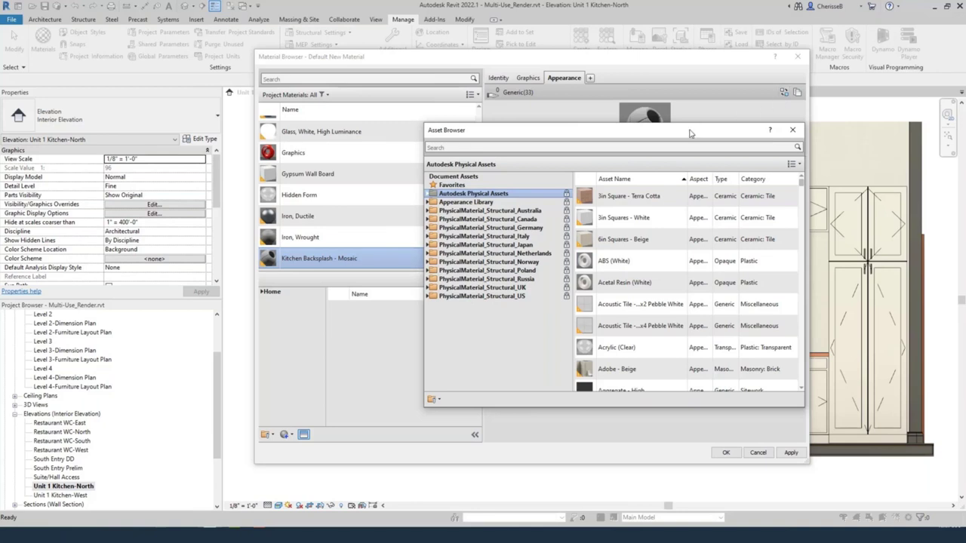
click(427, 202)
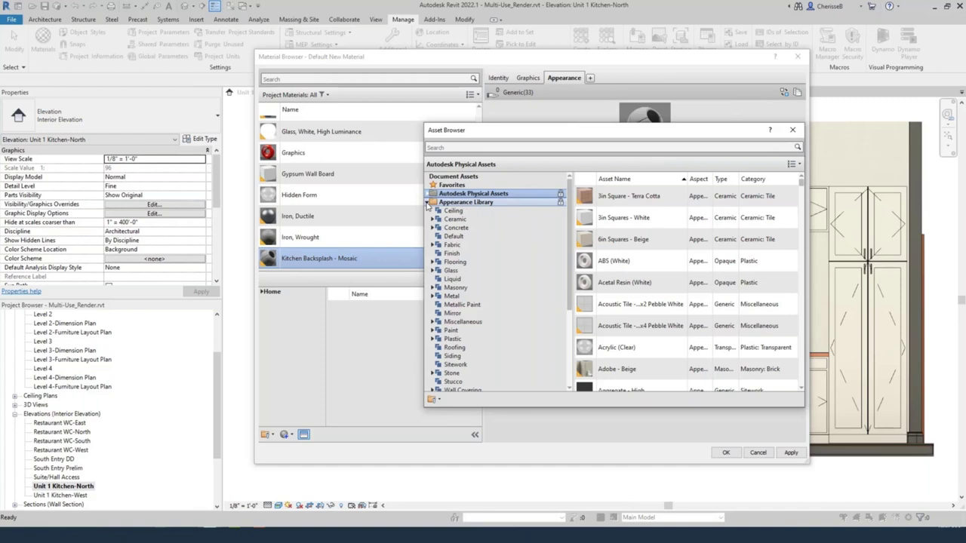
scroll(448, 308, down, 1)
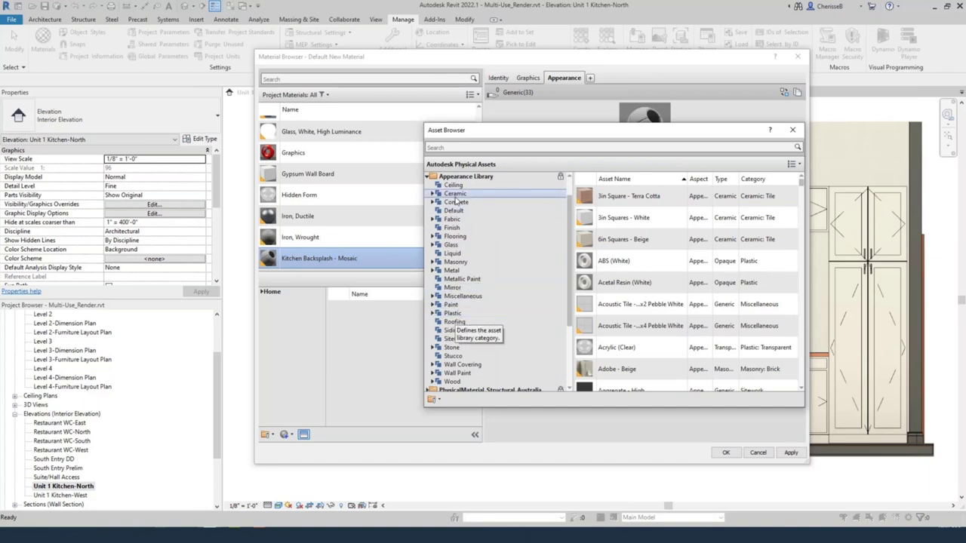
Browse the Ceramic Porcelain and Tile appearance assets.
double_click(455, 195)
click(457, 202)
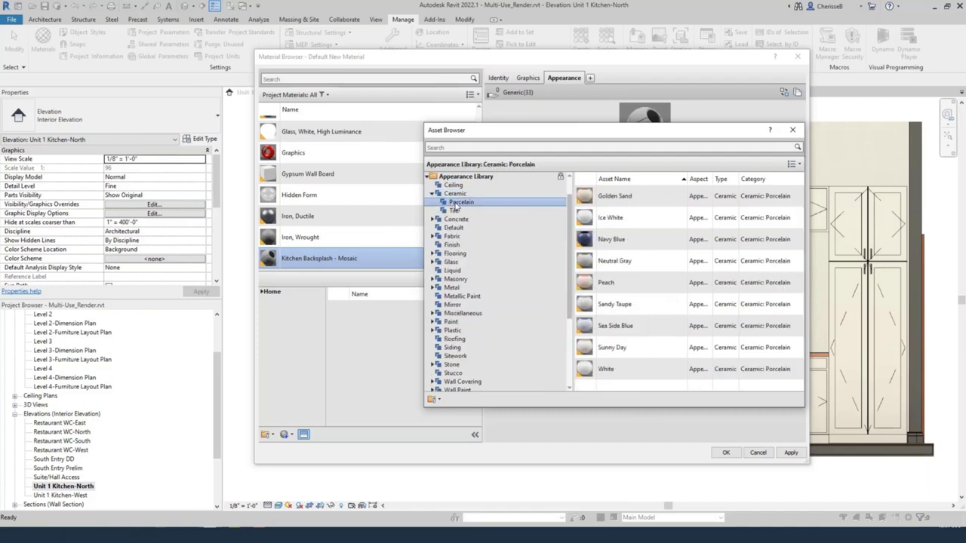
click(454, 210)
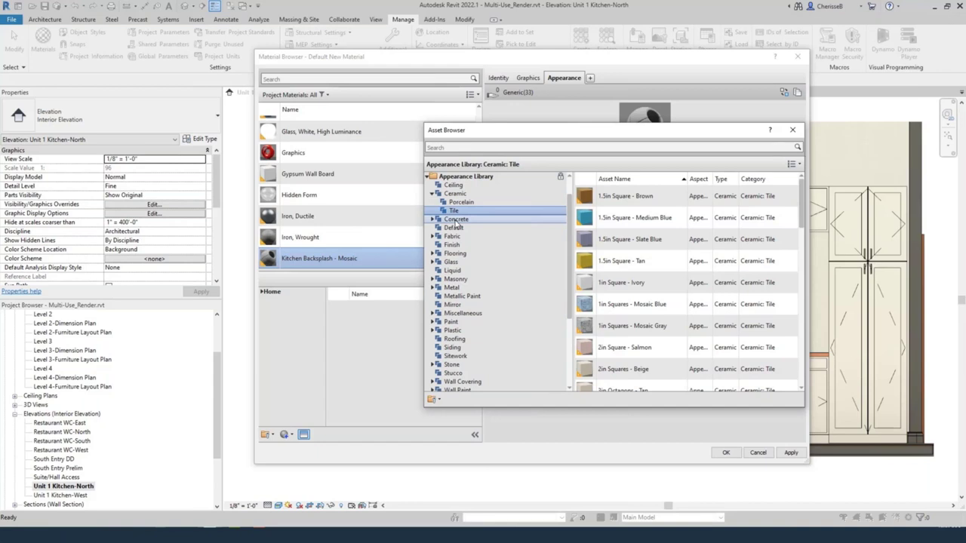
scroll(653, 380, down, 1)
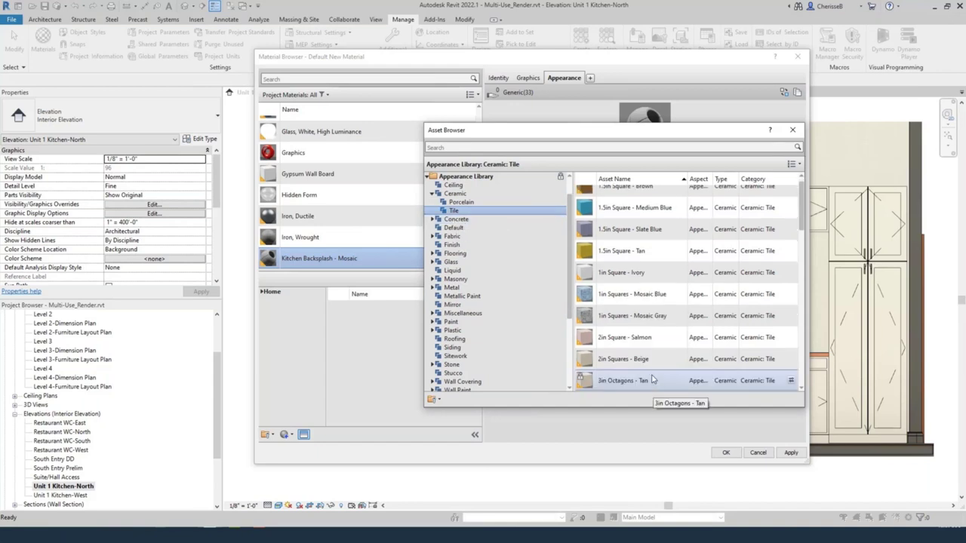
scroll(653, 380, down, 1)
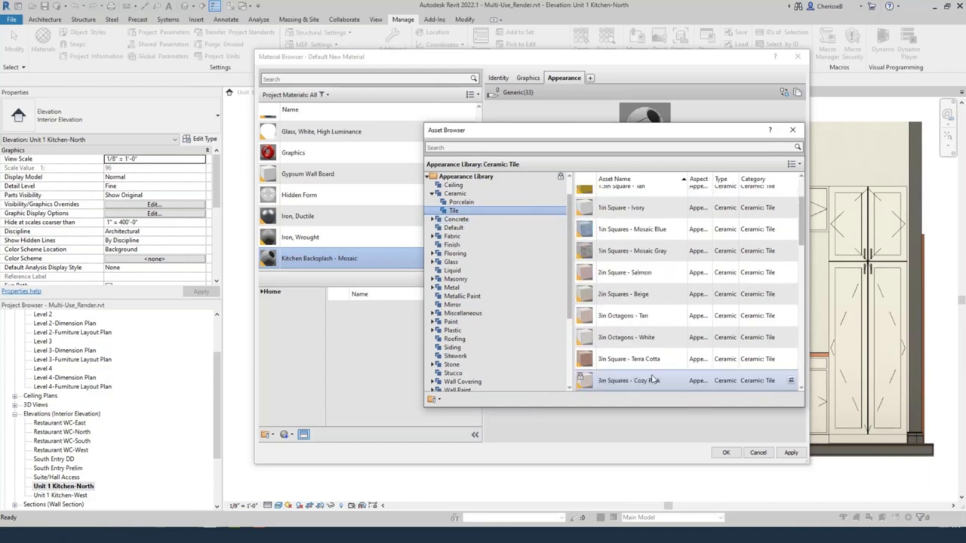
scroll(653, 380, down, 3)
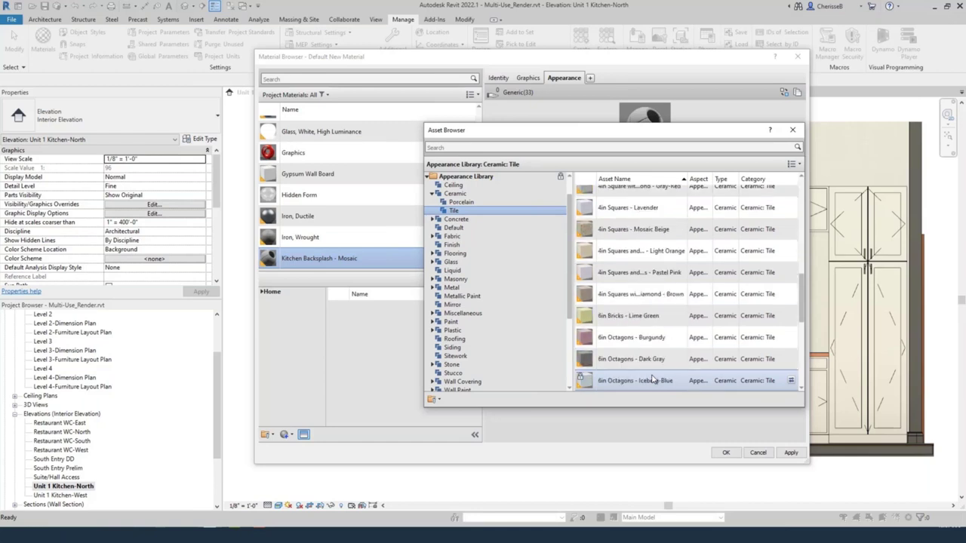
Search the assets for 'mosaic' and apply Circular Mosaic - Black & White.
click(667, 148)
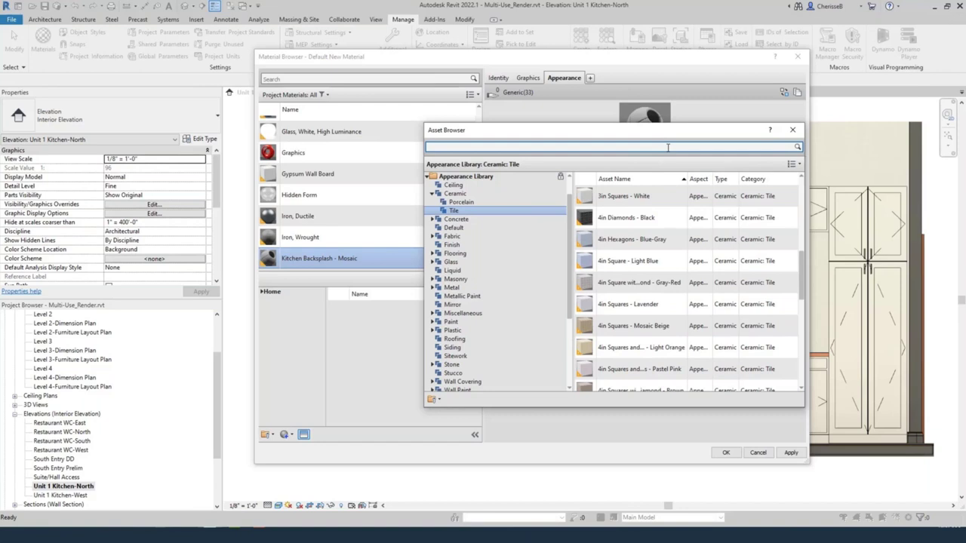
text(mosaic)
key(Return)
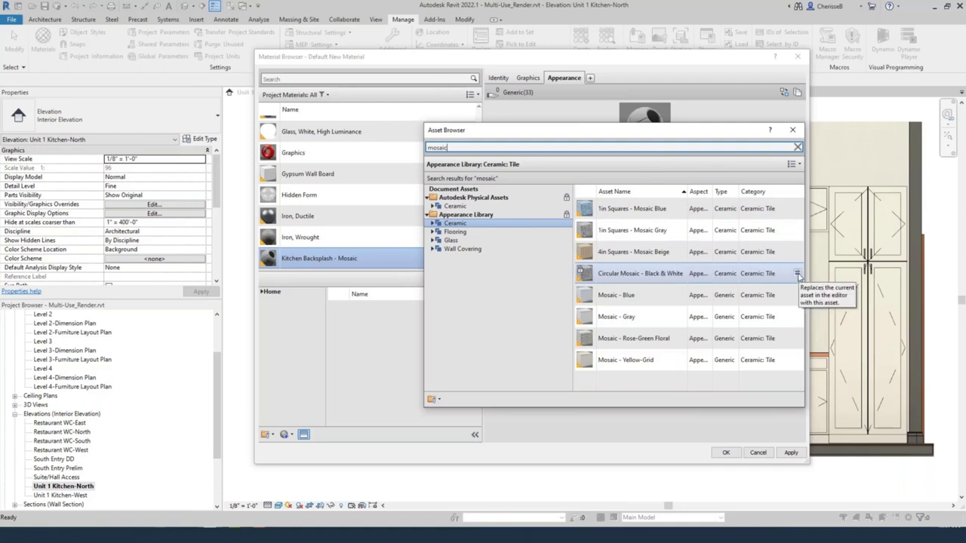
click(797, 274)
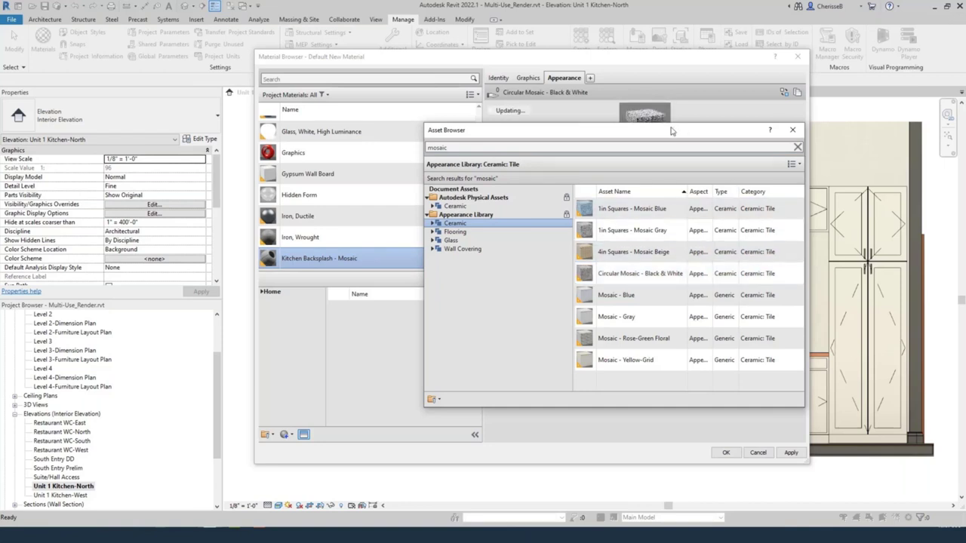
Close the asset library and enable Use Render Appearance in the material's Graphics settings.
mouse_move(671, 131)
mouse_down()
mouse_move(725, 267)
mouse_move(726, 297)
mouse_move(673, 124)
mouse_up()
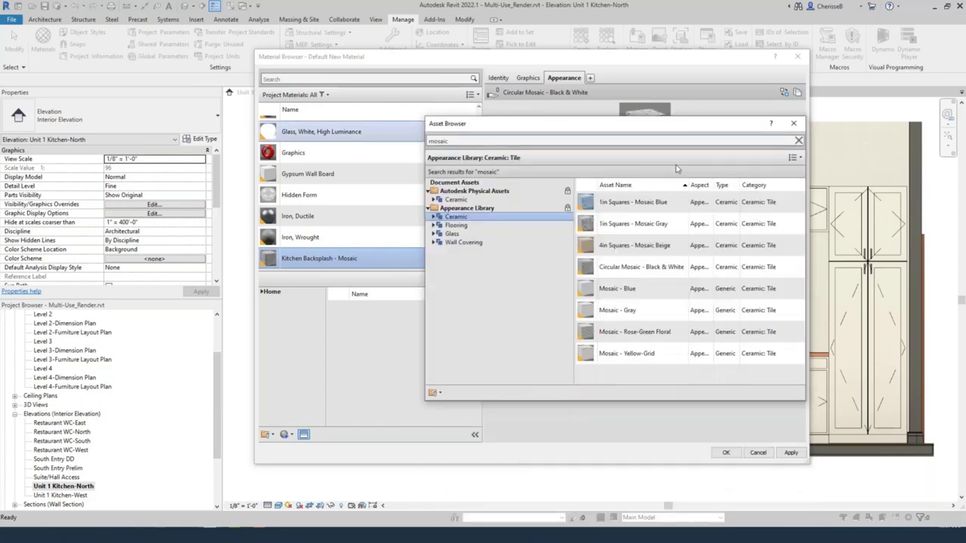
click(793, 124)
click(524, 79)
click(560, 105)
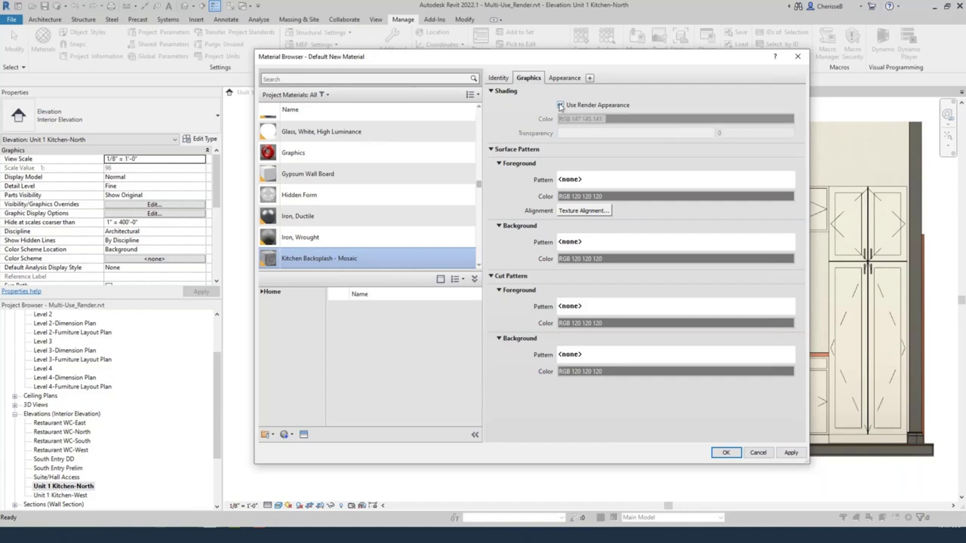
Split the north wall face with a rectangle from the countertop's right end to the upper-left cabinet corner.
click(726, 454)
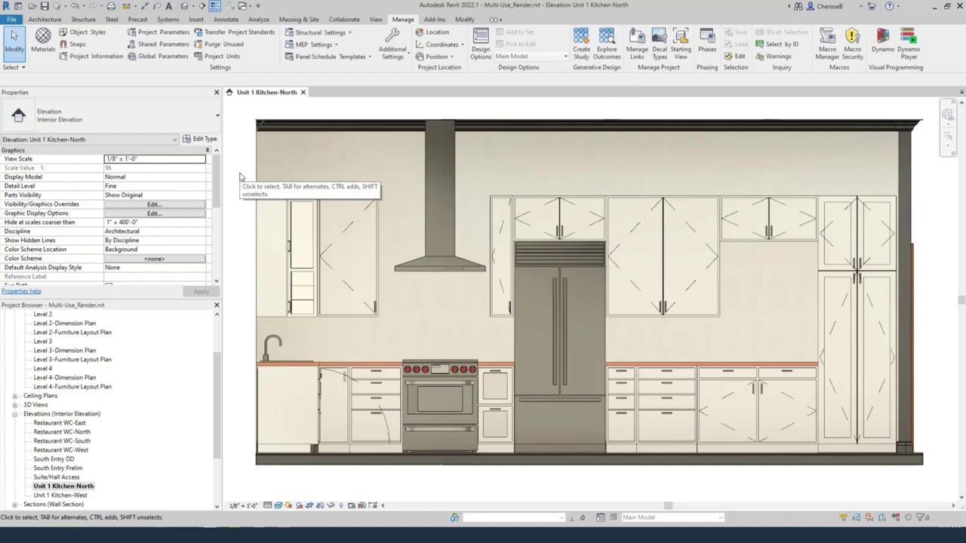
click(458, 21)
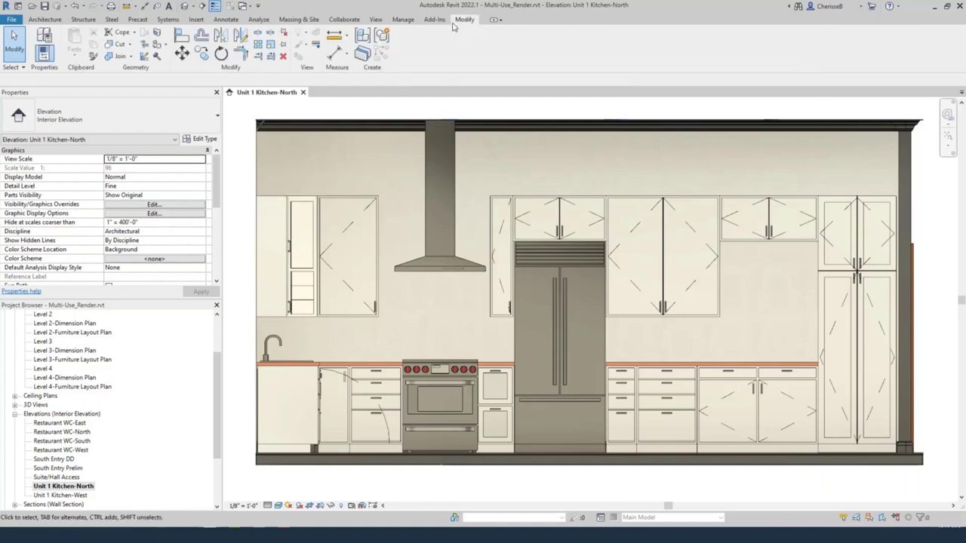
click(156, 34)
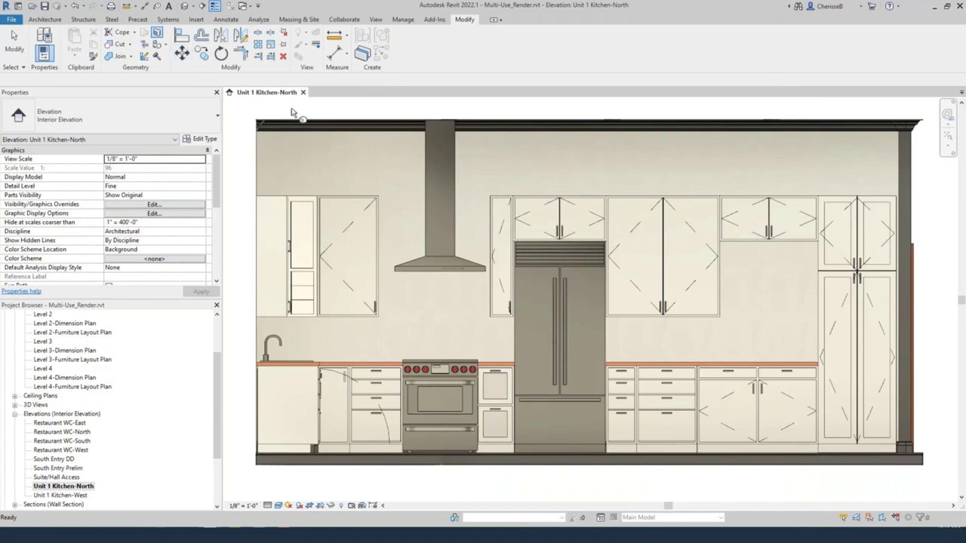
click(357, 151)
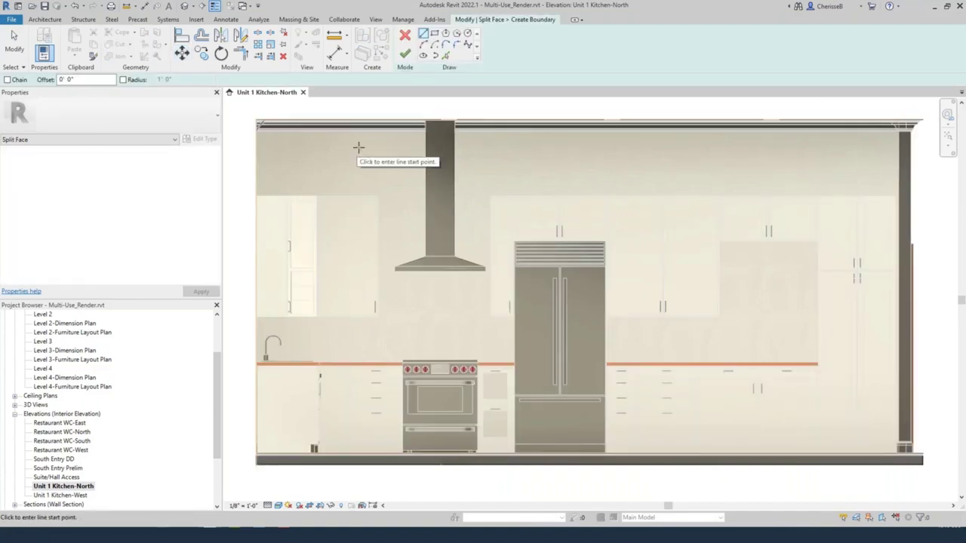
click(434, 33)
click(818, 363)
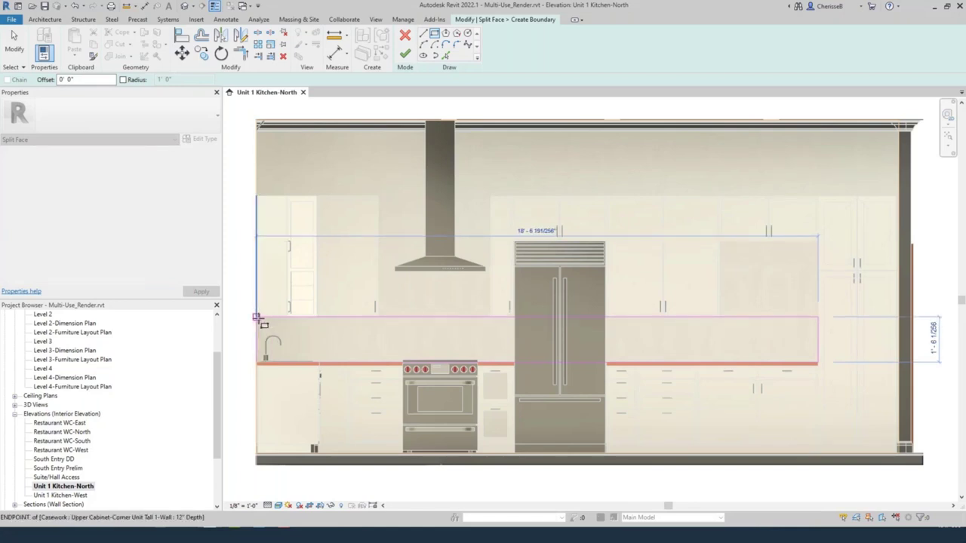
click(257, 317)
click(405, 54)
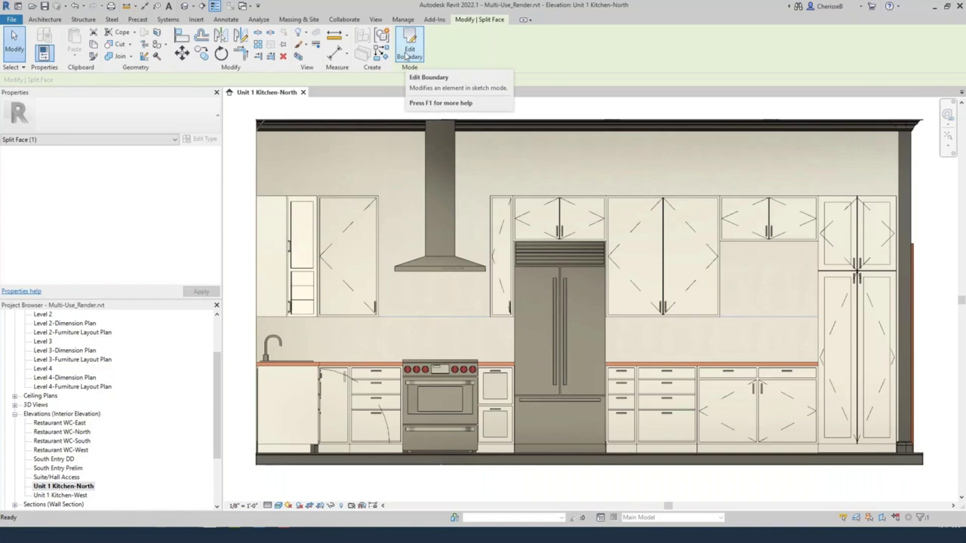
Paint the Kitchen Backsplash - Mosaic material onto the split wall face.
click(158, 46)
scroll(349, 260, up, 1)
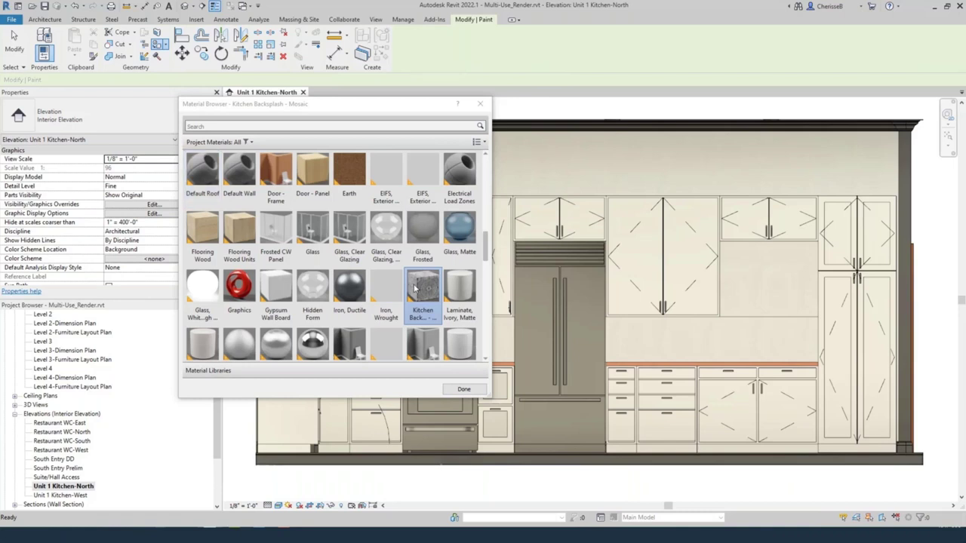
click(417, 293)
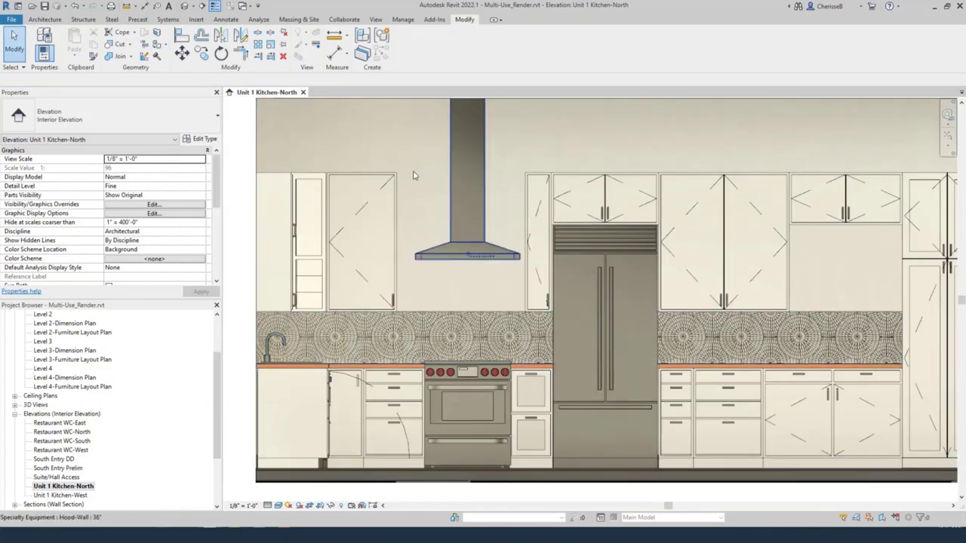
Edit the backsplash region's boundary, stretching its top edge up toward the cabinet tops.
click(428, 316)
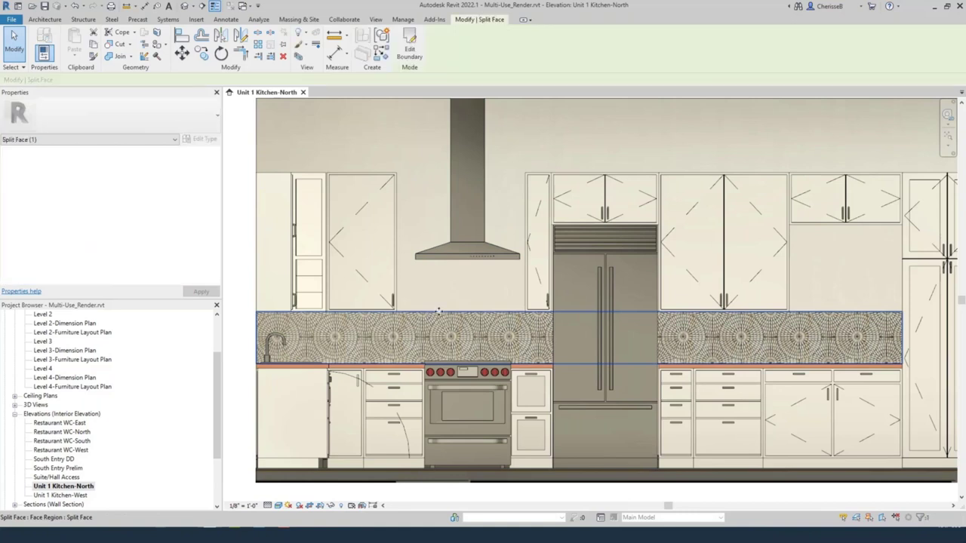
click(409, 47)
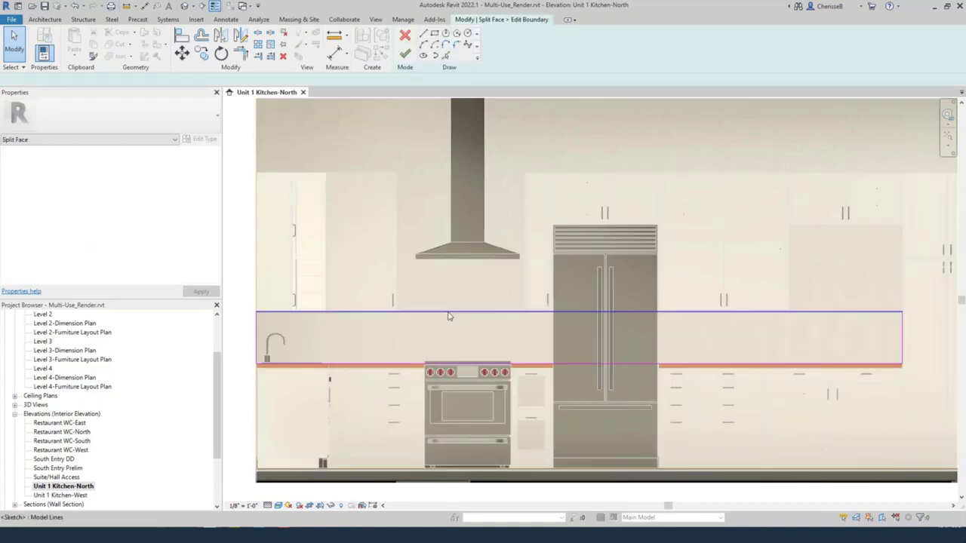
drag(447, 312, 446, 173)
Finish the backsplash boundary edit with its top at the upper cabinet tops.
click(405, 55)
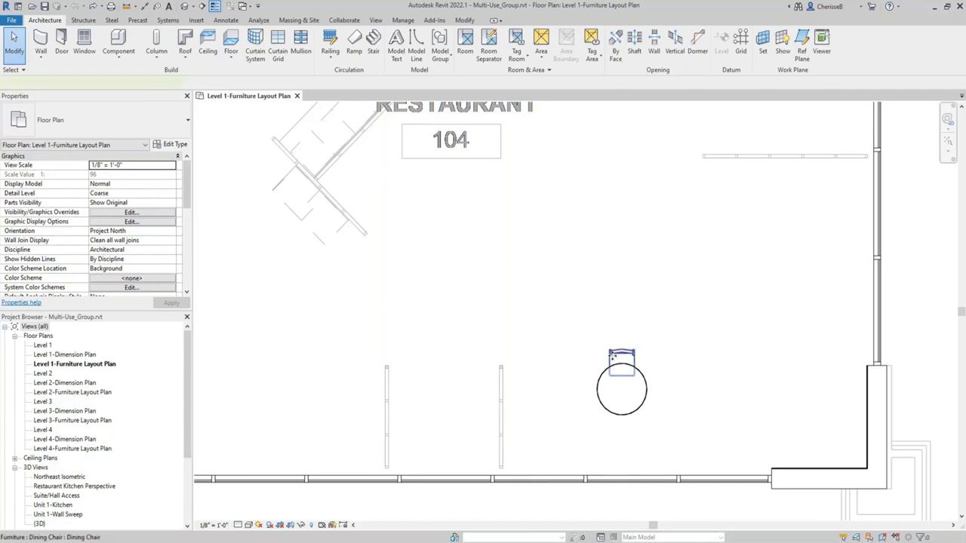
Select the dining chair beside Restaurant 104's 36" round table.
click(614, 356)
key(Escape)
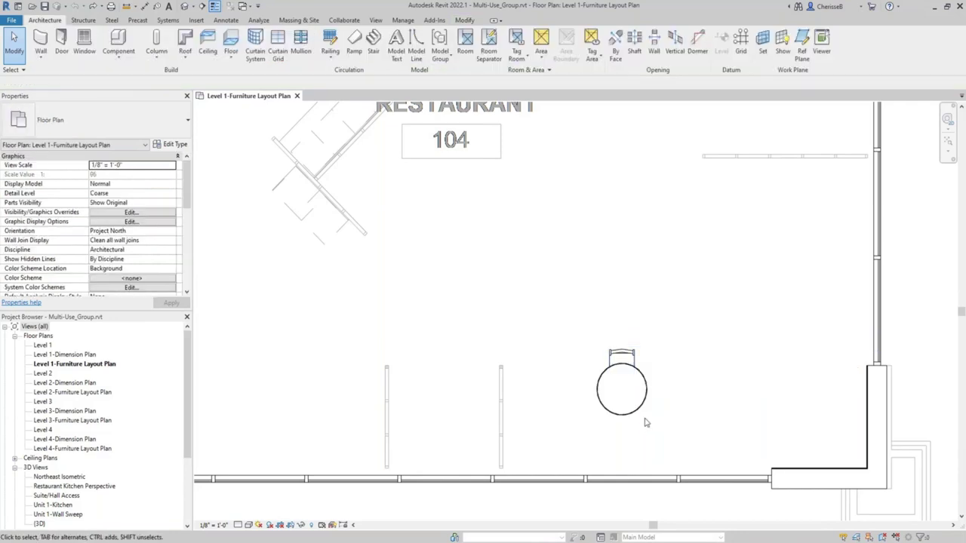
click(620, 357)
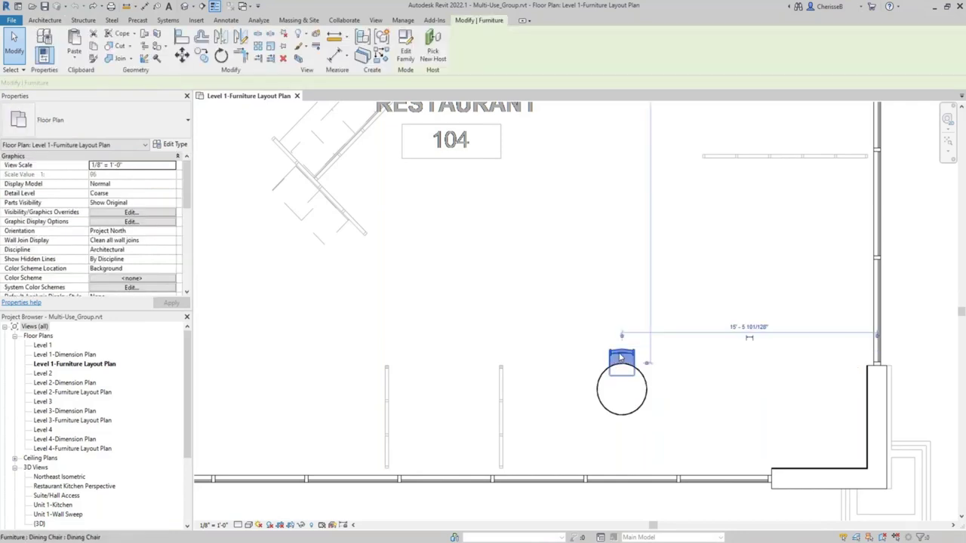
Start a radial array of the chair, ungrouped, with the count set to 4.
click(258, 45)
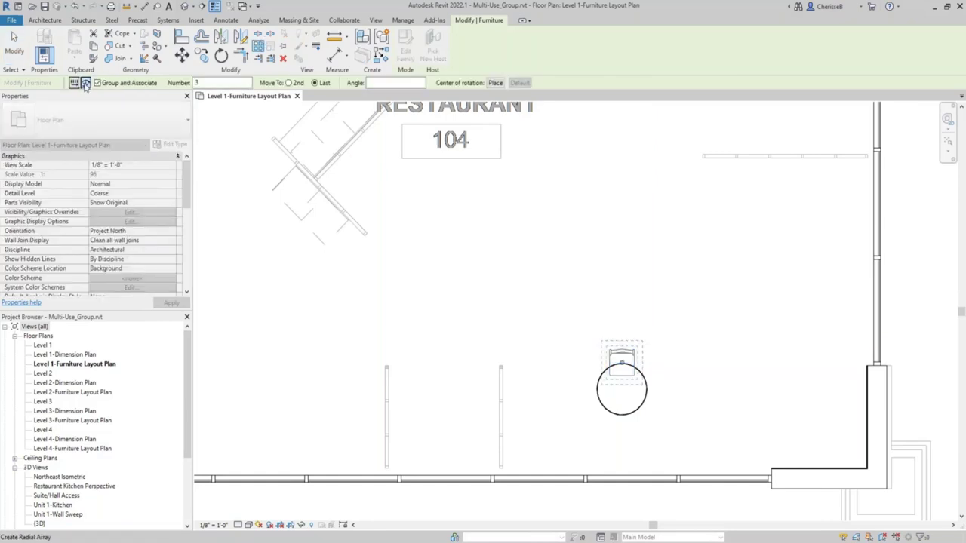
click(97, 83)
double_click(205, 84)
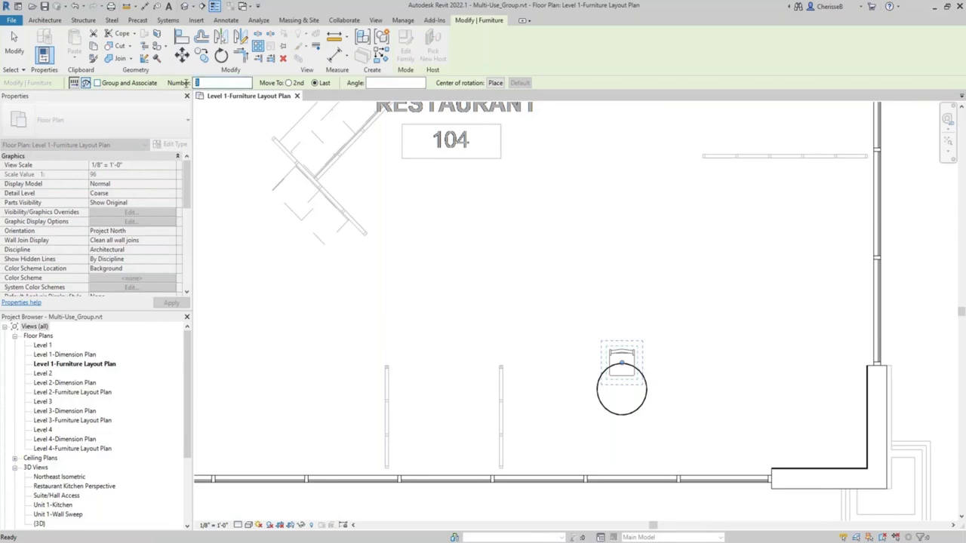
text(4)
Centre the array on the table's midpoint, start straight up, and enter angle 36.
click(495, 84)
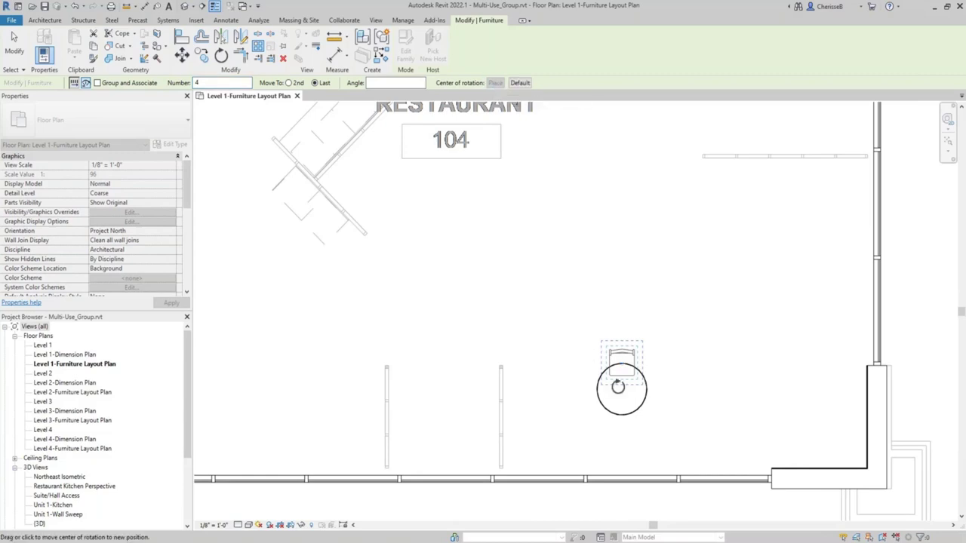
click(621, 388)
click(622, 390)
click(623, 389)
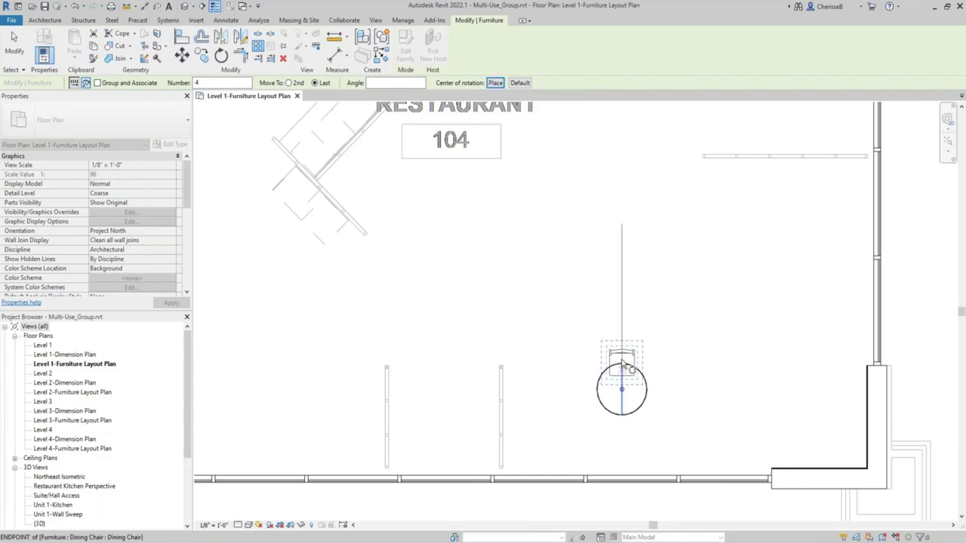
click(622, 312)
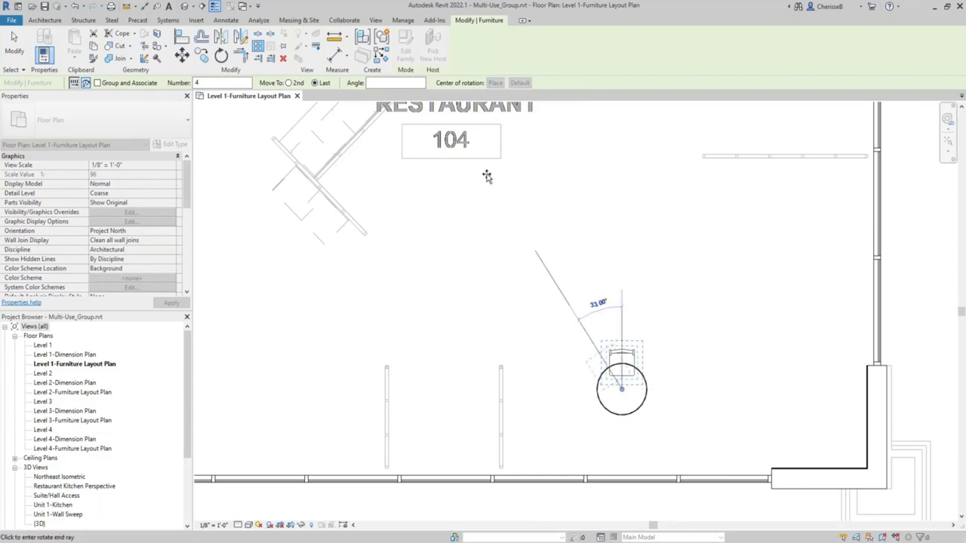
click(412, 83)
text(360)
key(Return)
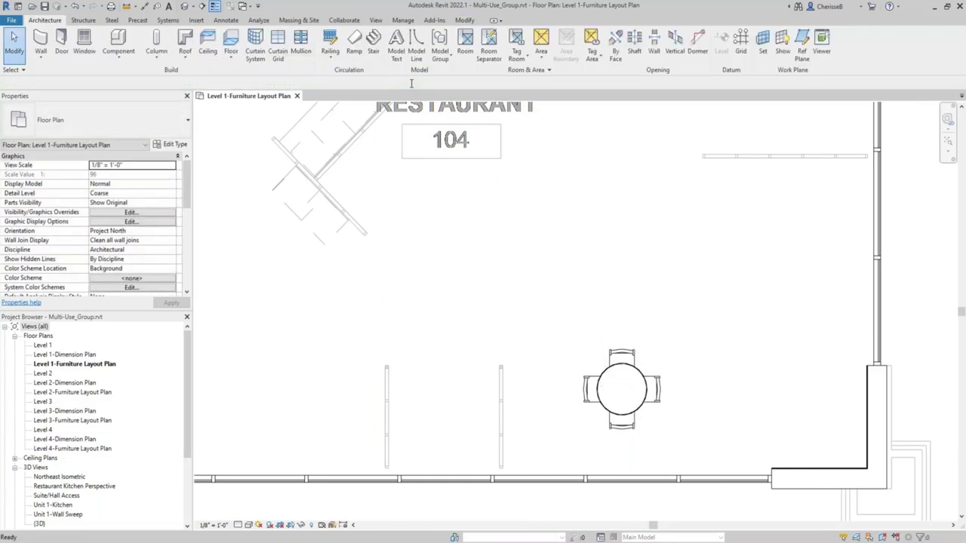
Confirm the four chairs are separate, then window-select the 36" round table with all four chairs.
click(659, 405)
click(624, 356)
click(592, 389)
click(622, 421)
key(Escape)
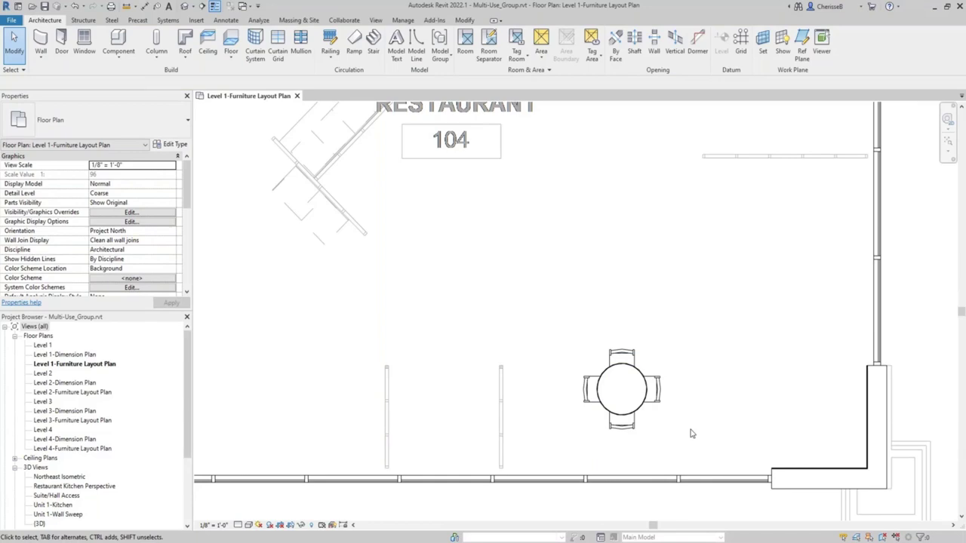
drag(569, 329, 671, 444)
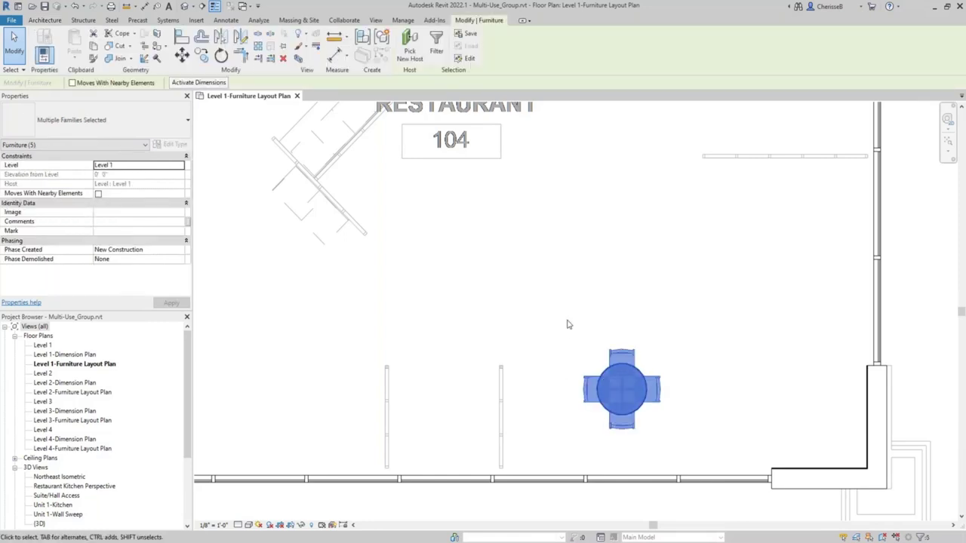
Group the round table and four chairs as a model group named '36" table w/4 chairs'.
click(362, 36)
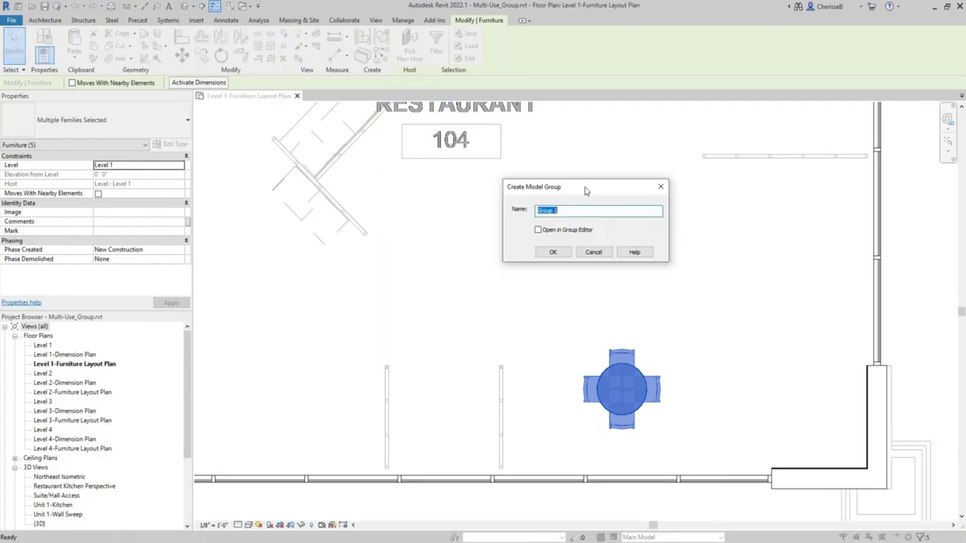
text(36" table w/4 chairs)
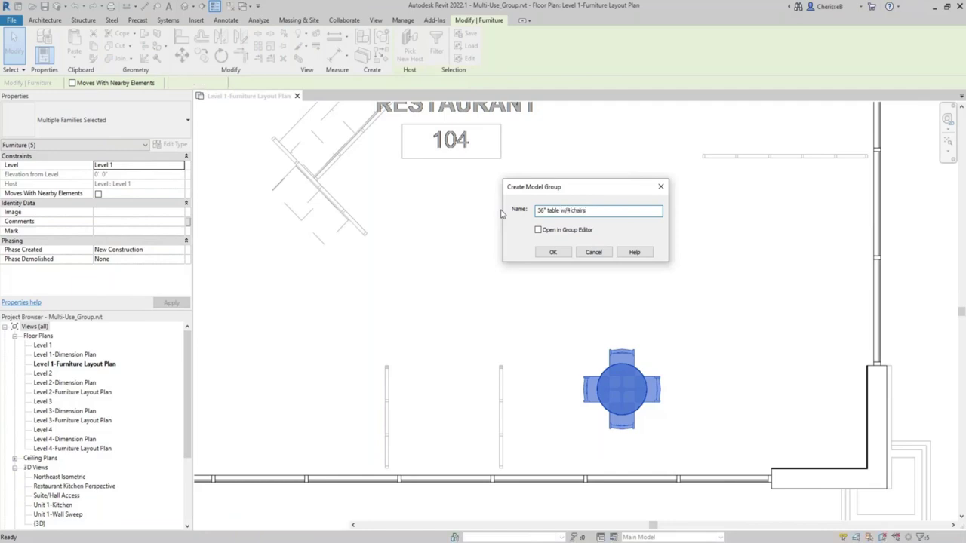
key(Return)
click(503, 230)
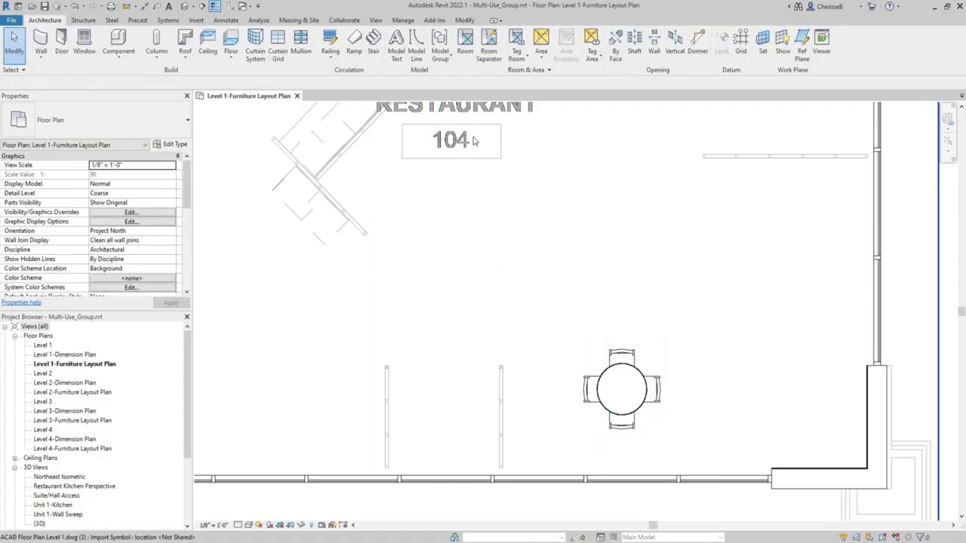
Place two more 36" table w/4 chairs groups, above and to the upper right of the first.
click(440, 52)
click(462, 76)
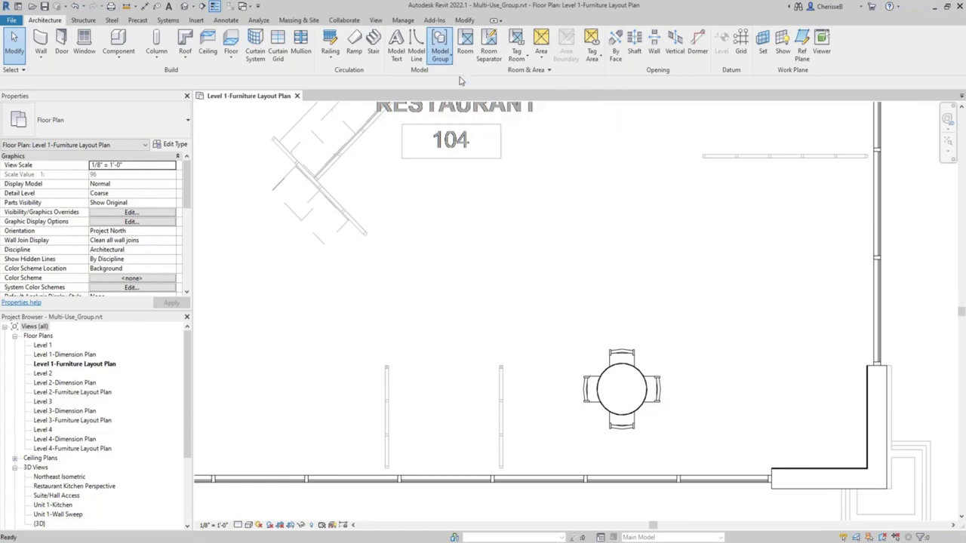
click(55, 124)
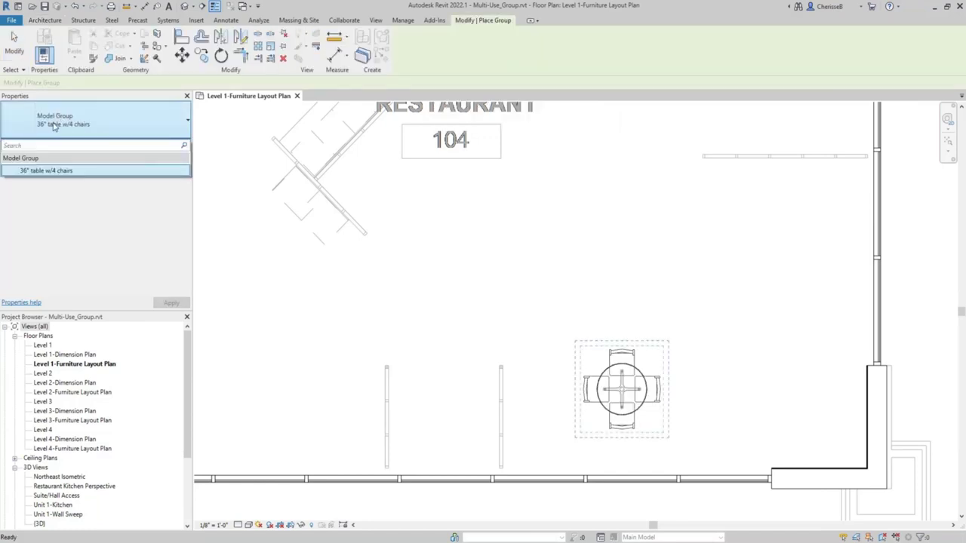
click(46, 171)
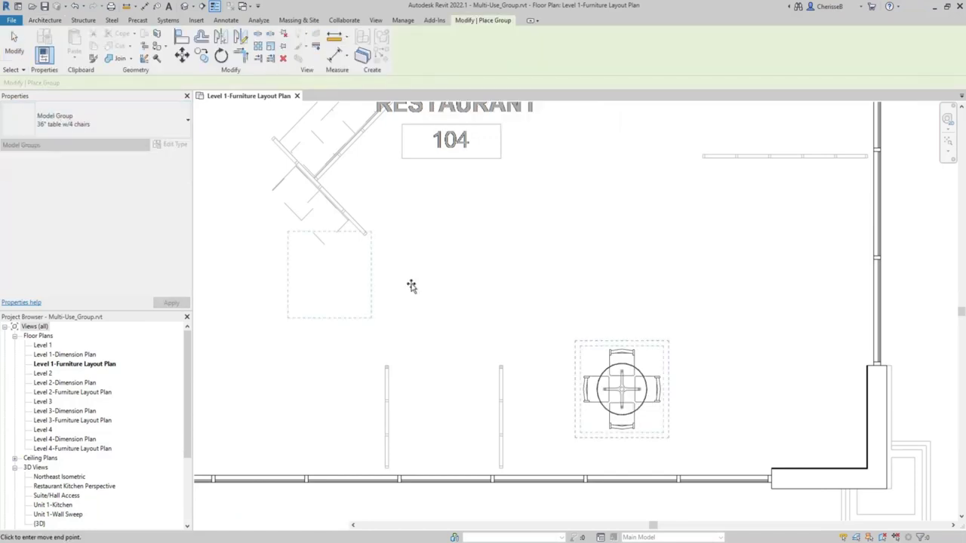
click(622, 279)
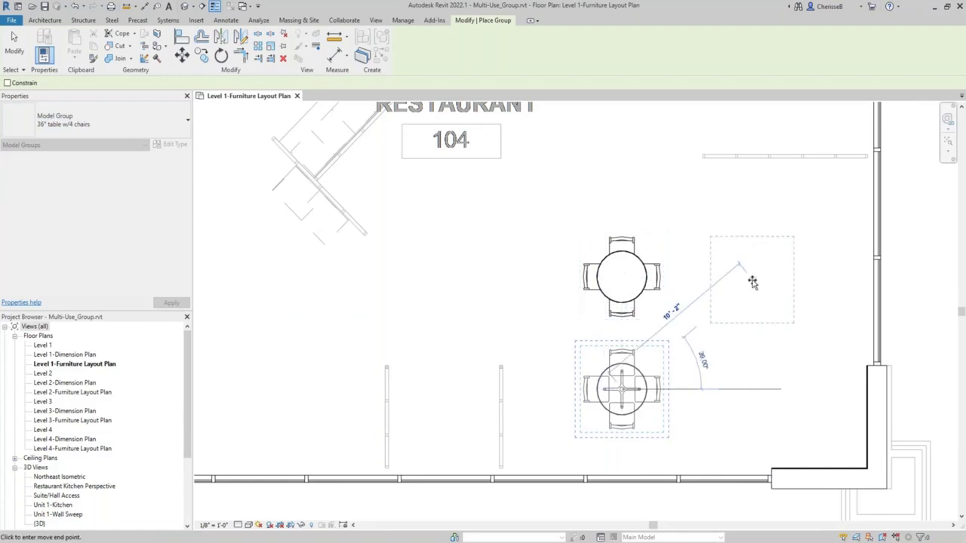
click(752, 280)
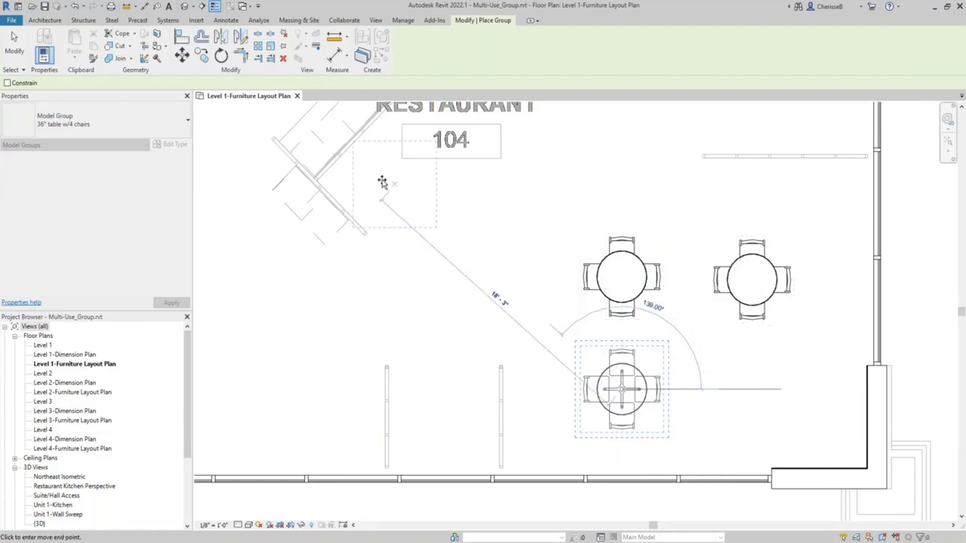
click(15, 50)
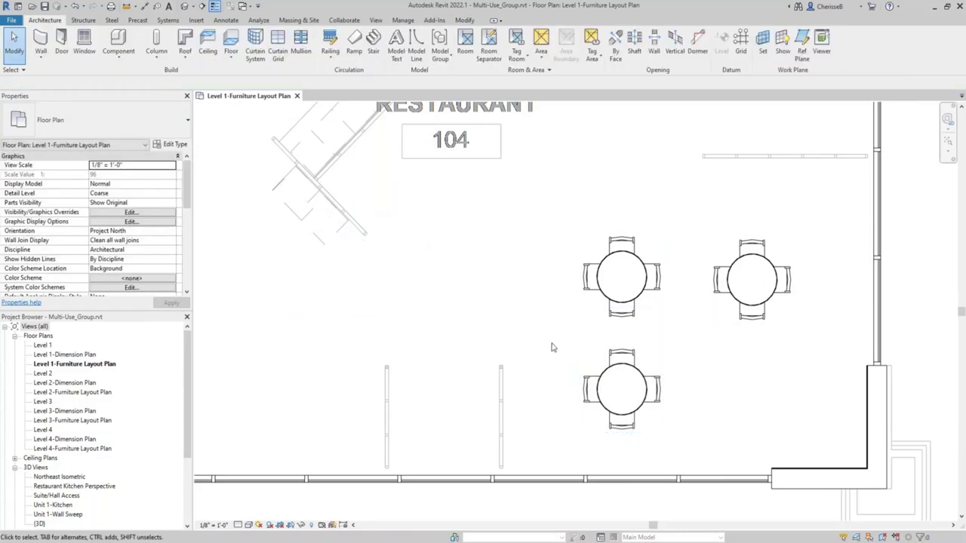
middle_drag(552, 347, 543, 365)
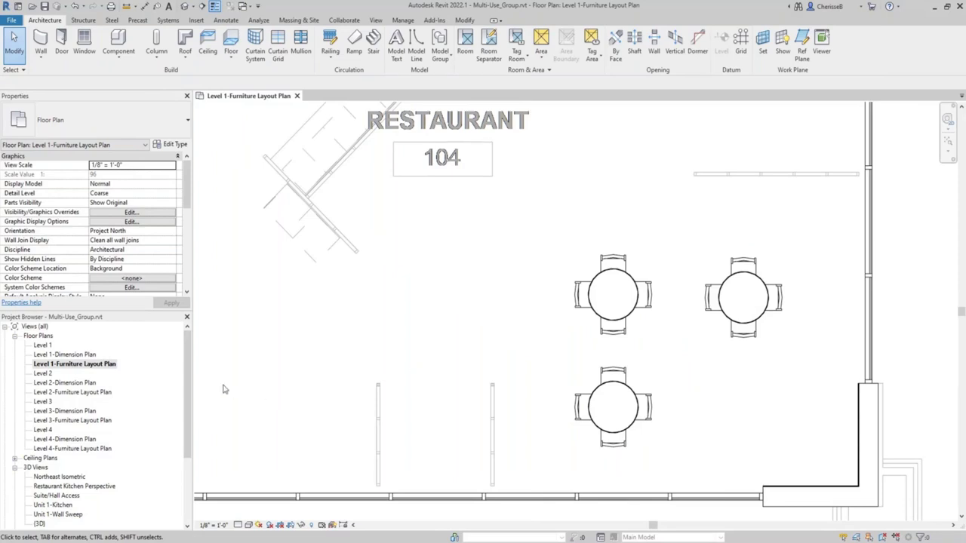
Save the 36" table w/4 chairs group as RD 36-Table w 4 Chairs in Restaurant Tables W_Chairs.
scroll(109, 483, down, 4)
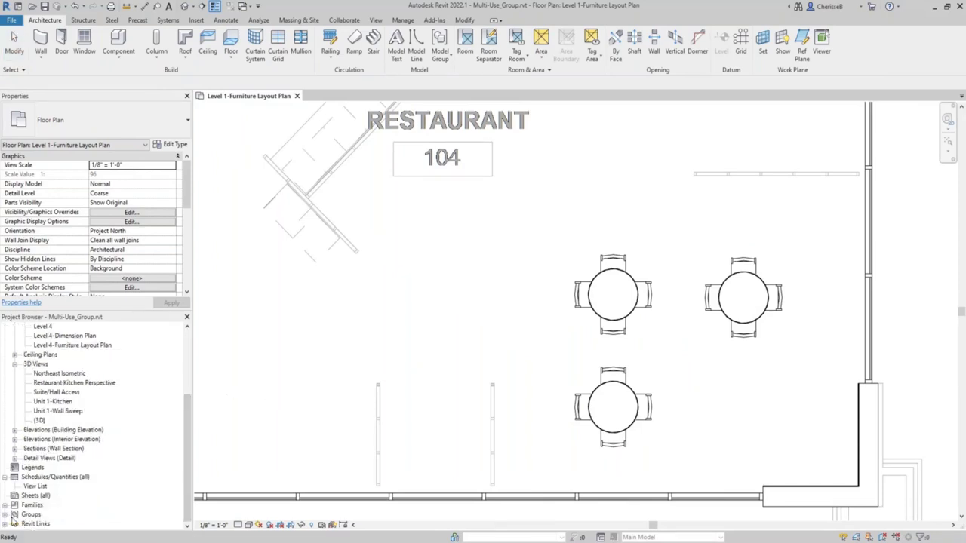
click(5, 514)
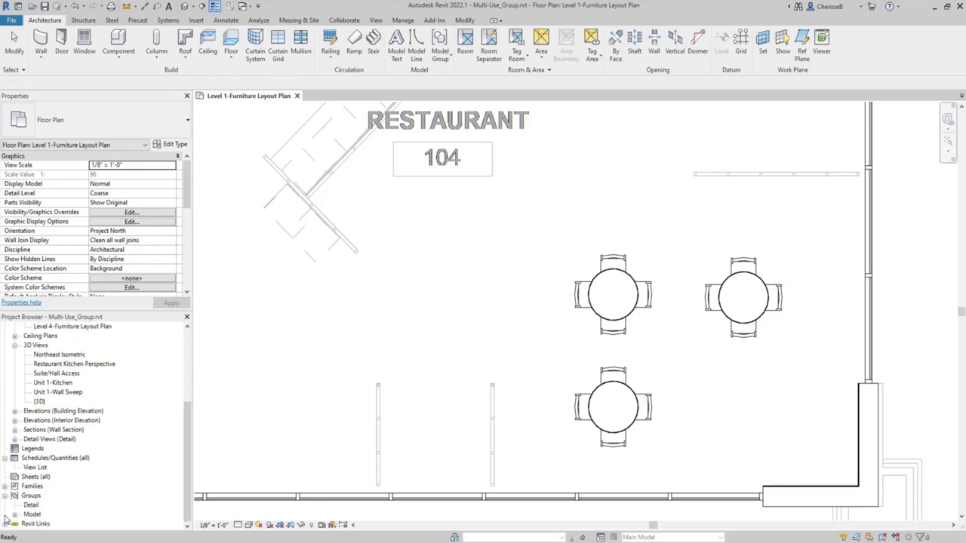
click(14, 513)
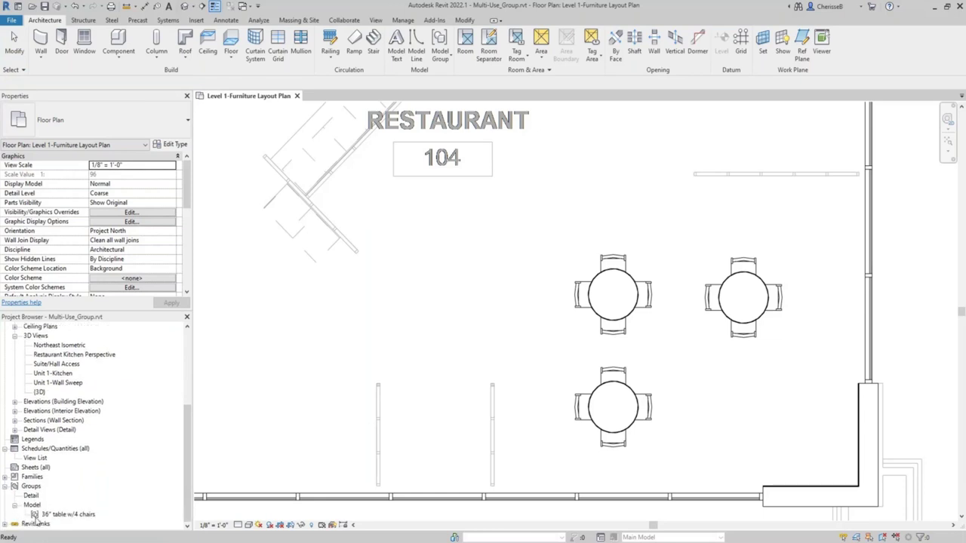
click(58, 517)
right_click(89, 517)
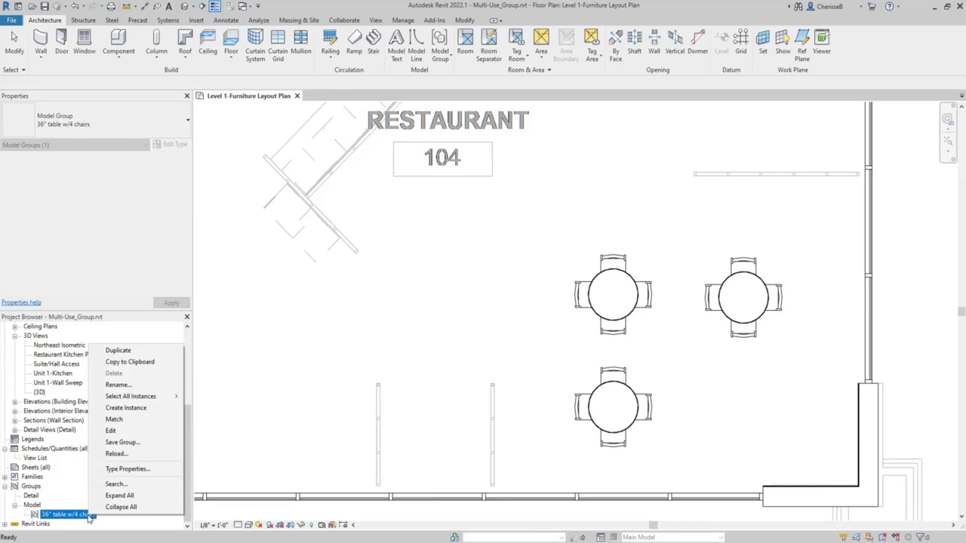
click(132, 443)
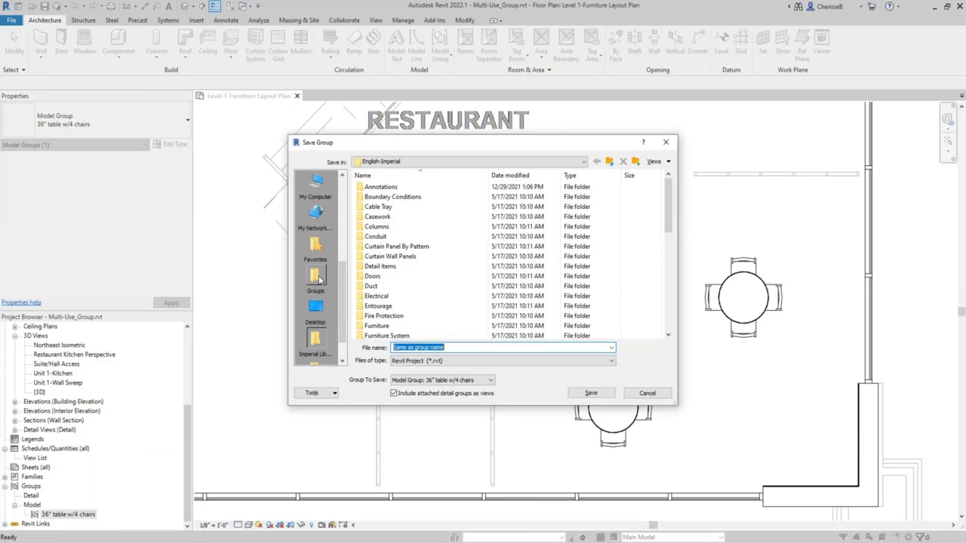
click(316, 279)
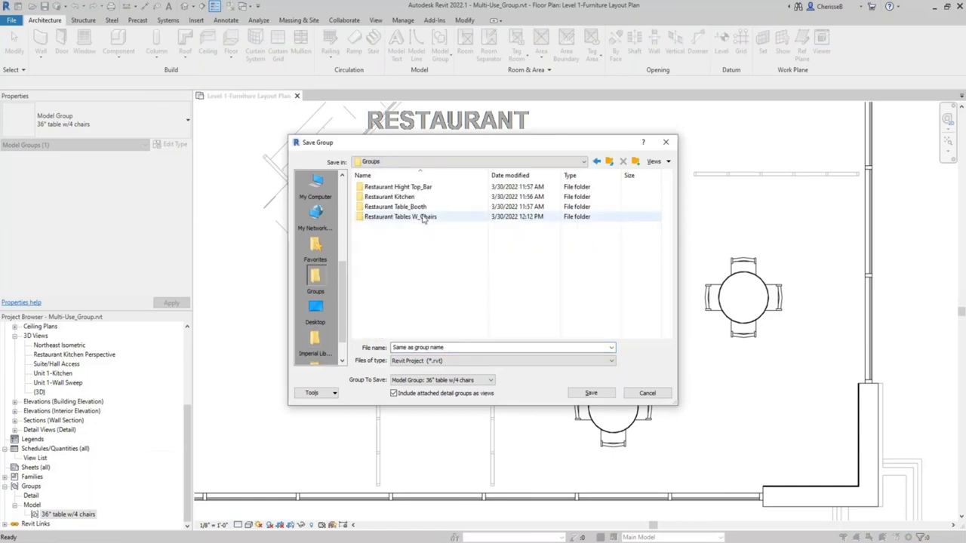
double_click(423, 217)
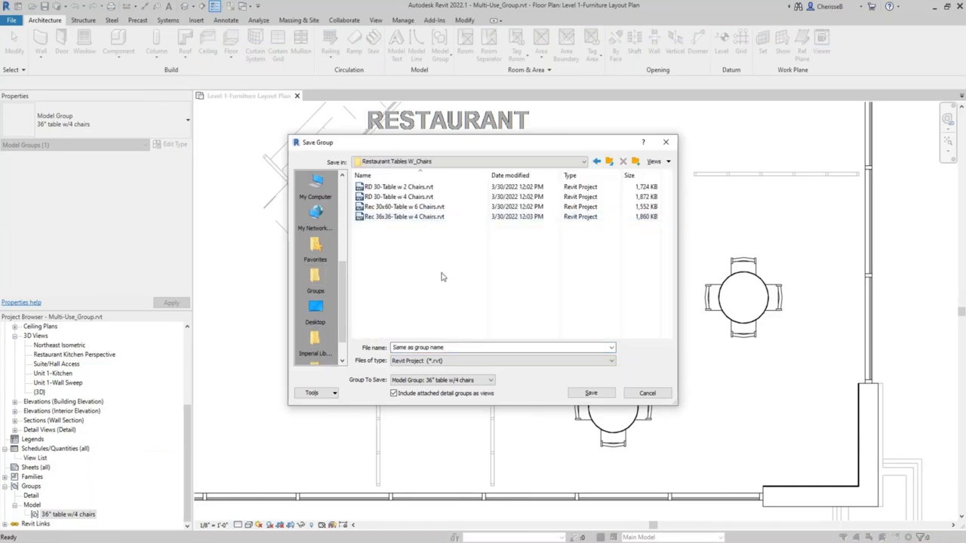
click(450, 348)
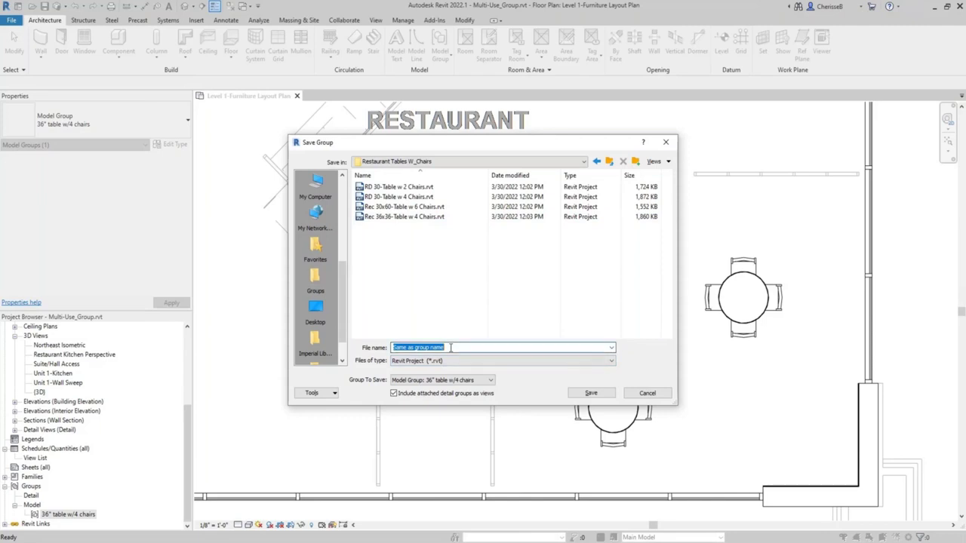
text(RD 36-Table w 4 Chairs)
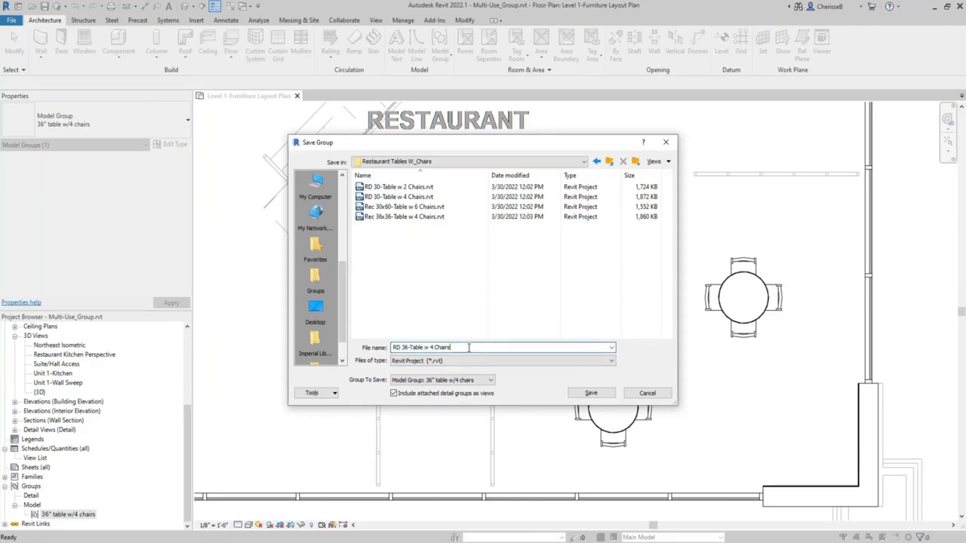
click(591, 393)
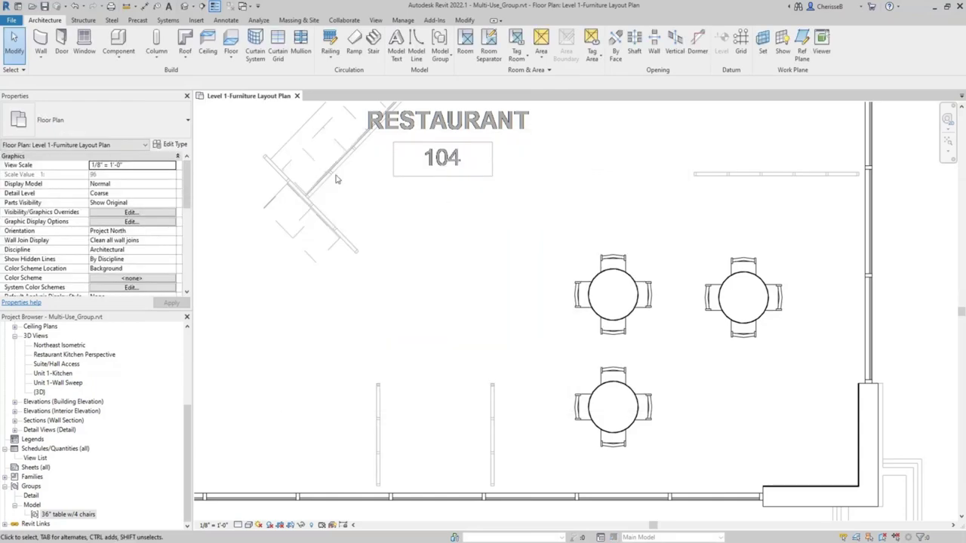
Load RD 30-Table w 2 Chairs.rvt from Groups > Restaurant Tables W_Chairs as a group.
click(197, 20)
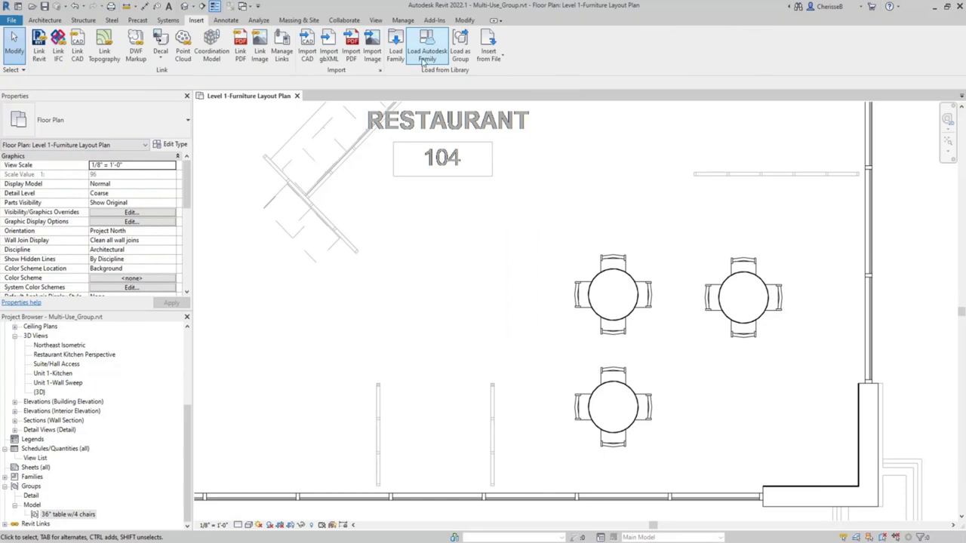
click(462, 51)
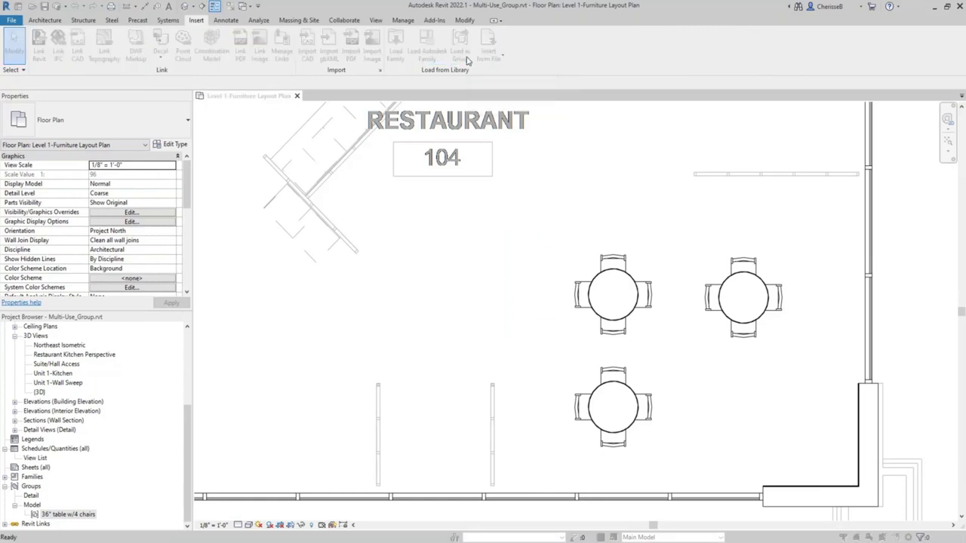
click(526, 326)
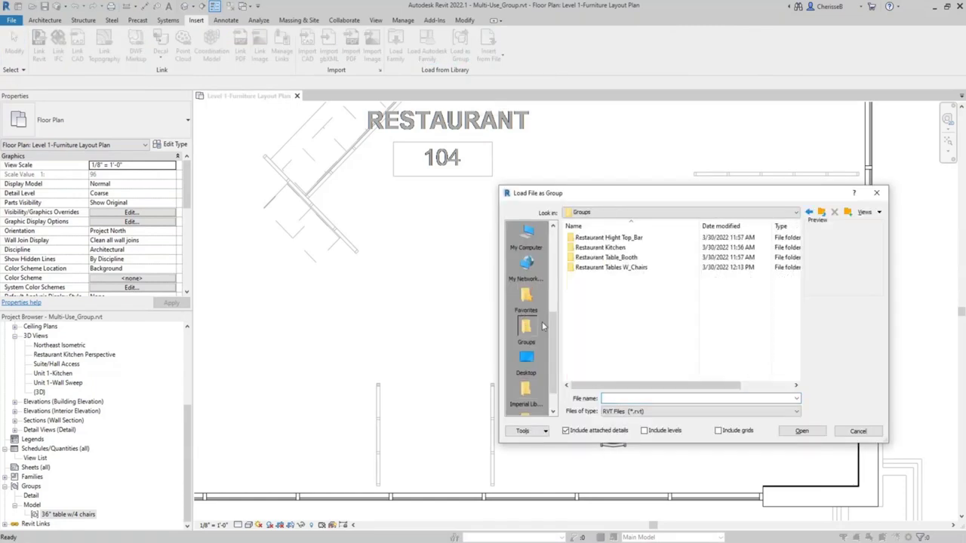
double_click(608, 269)
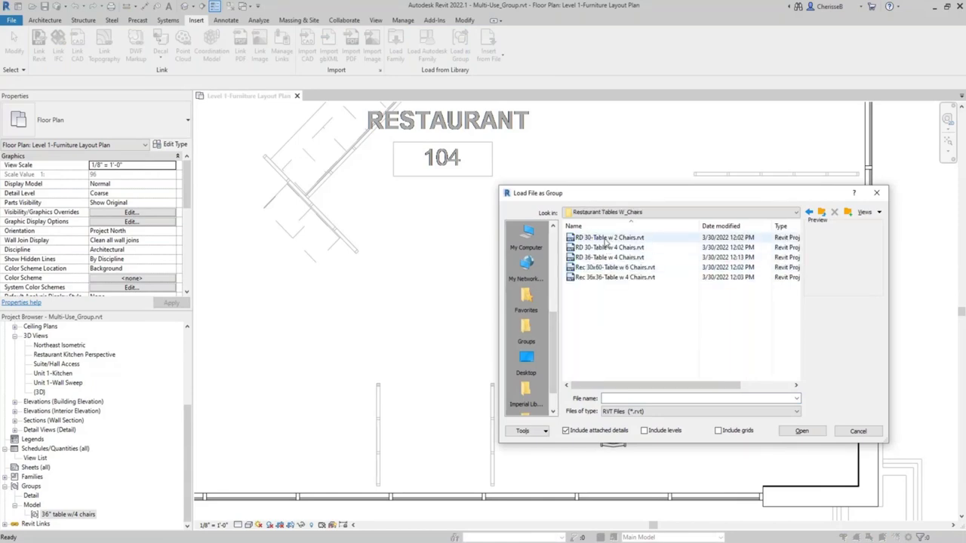
click(605, 239)
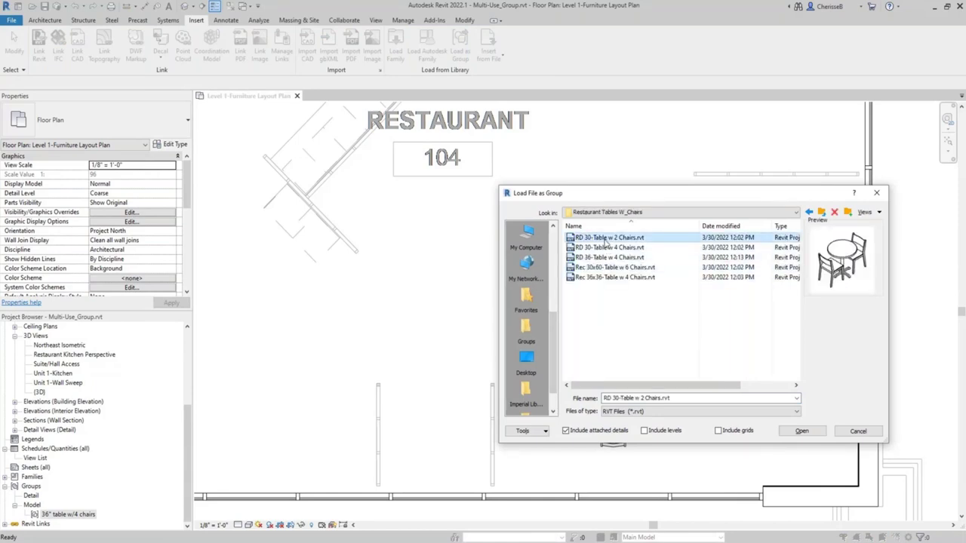
click(803, 432)
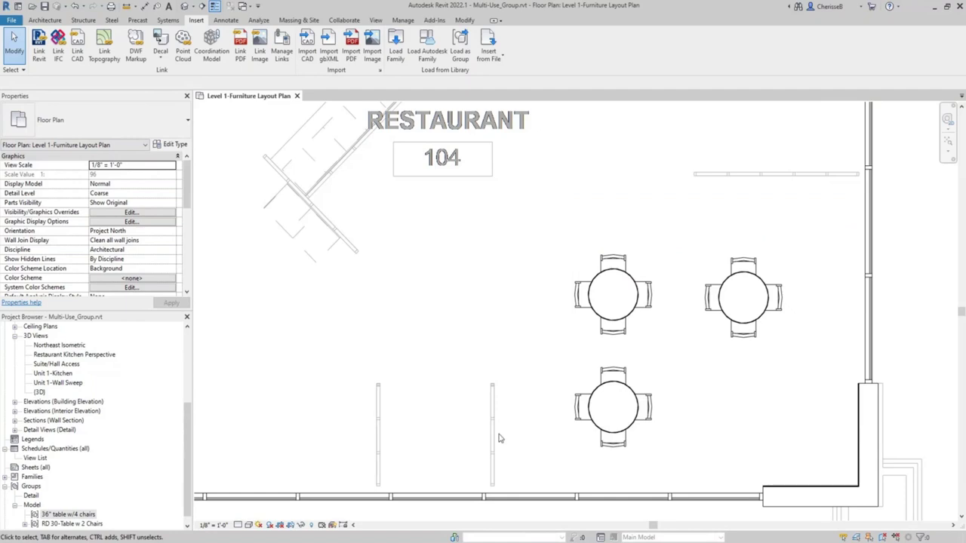
Place two RD 30-Table w 2 Chairs groups right of the lower four-chair table, then select the left one.
click(93, 524)
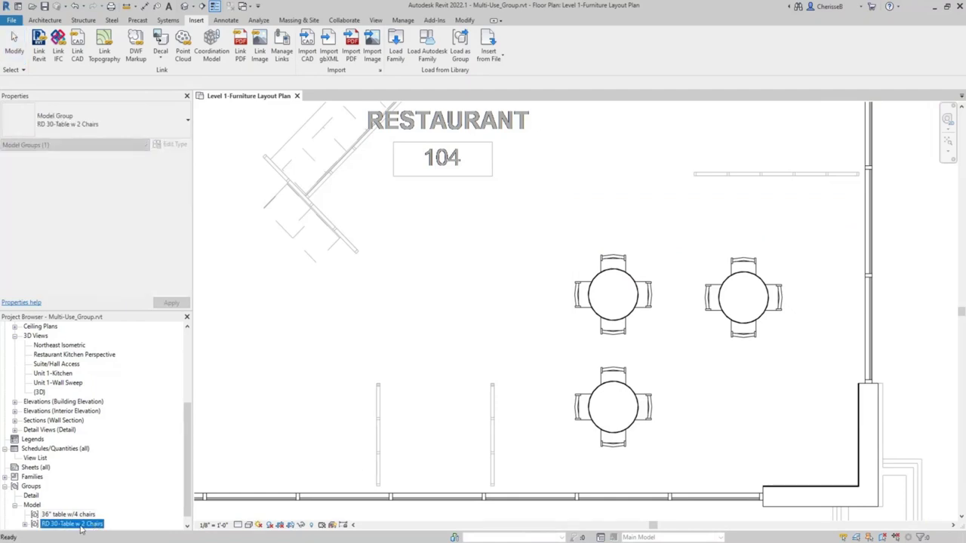
drag(80, 530, 747, 417)
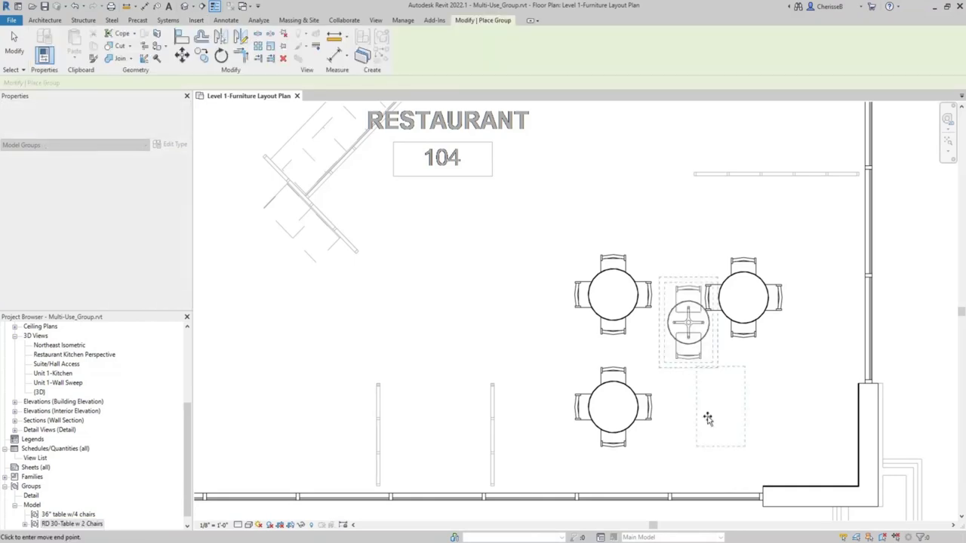
click(708, 419)
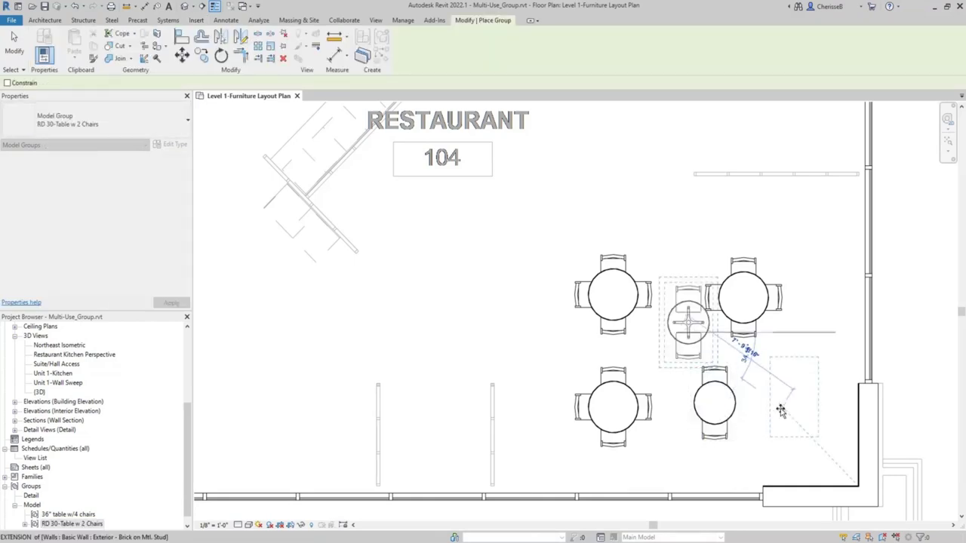
click(782, 410)
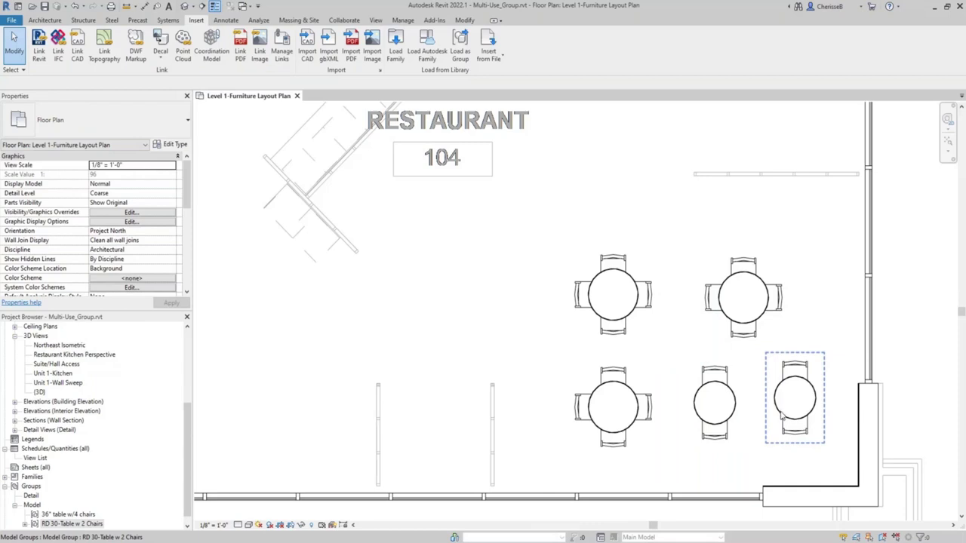
key(Escape)
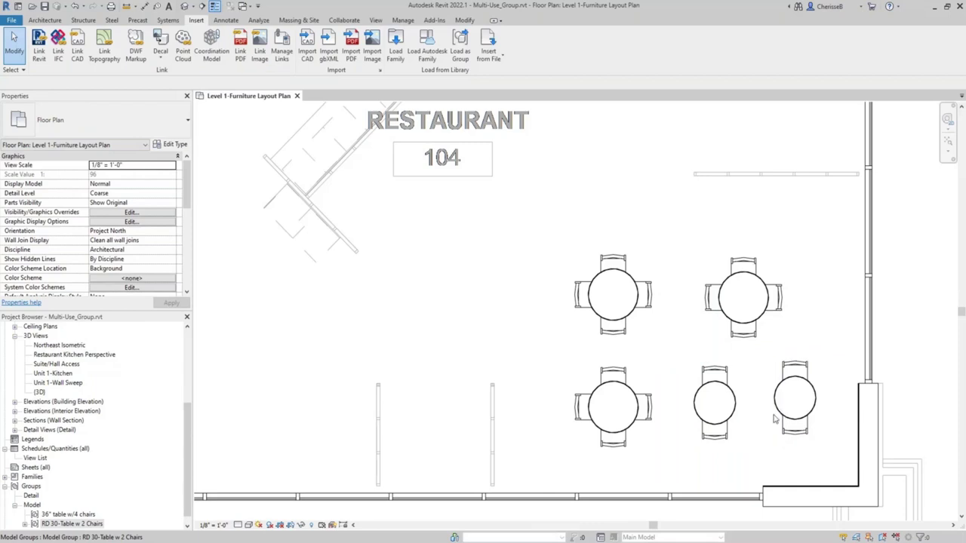
click(727, 411)
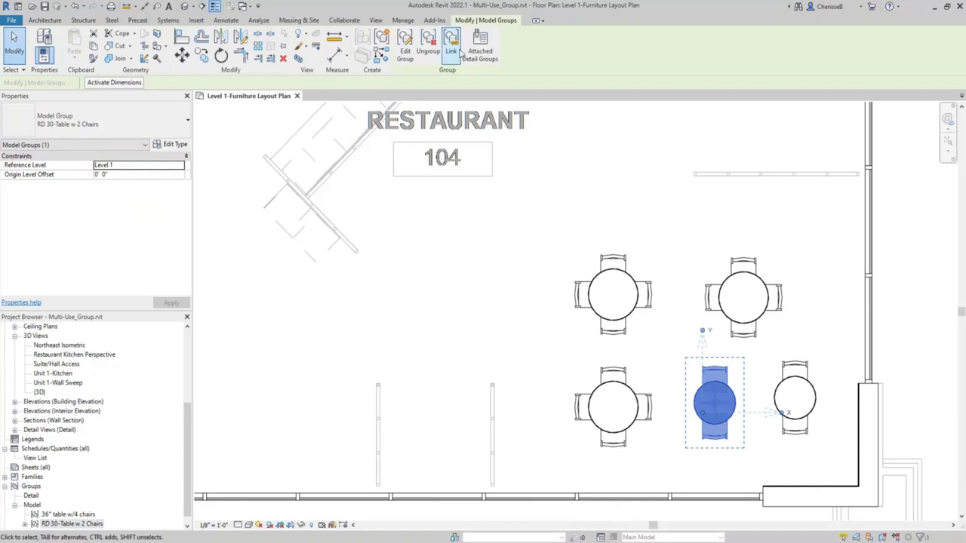
Attach the Floor Plan: boundary detail group to the selected two-chair table group.
click(482, 49)
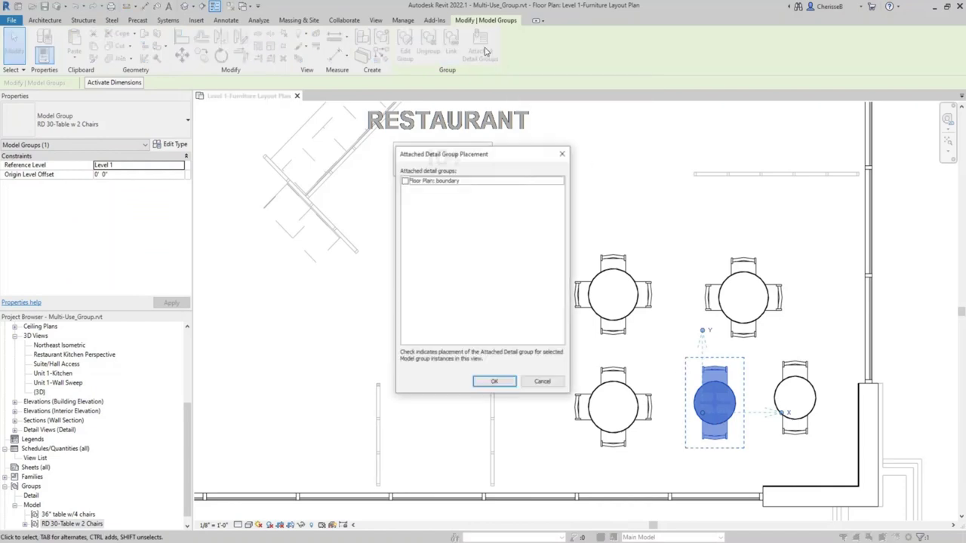
click(405, 181)
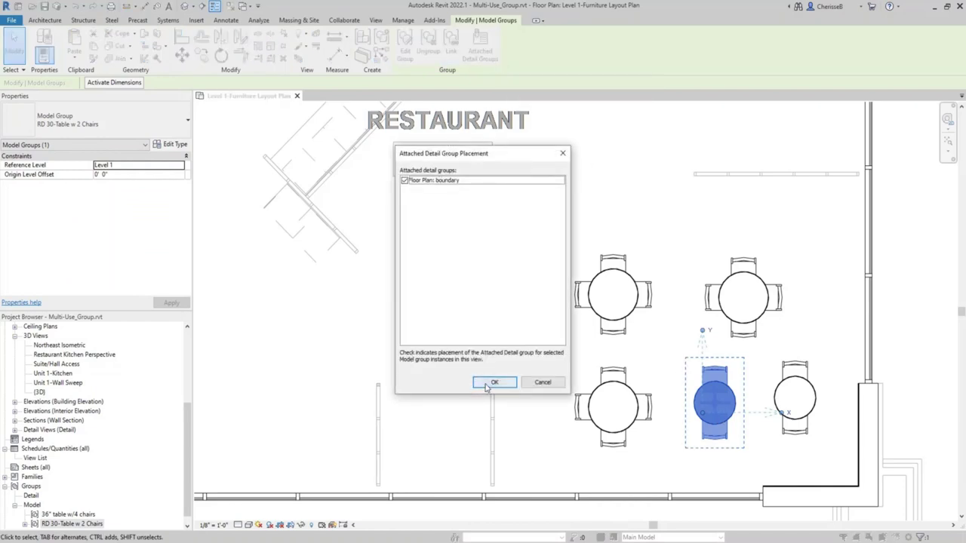
click(486, 385)
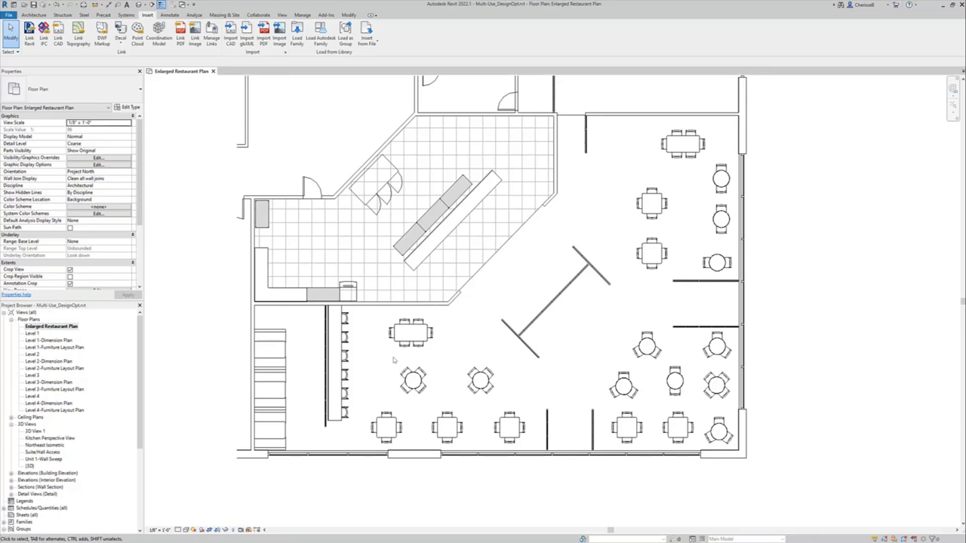
Switch to the Manage tab to reach the Design Options tools.
click(302, 15)
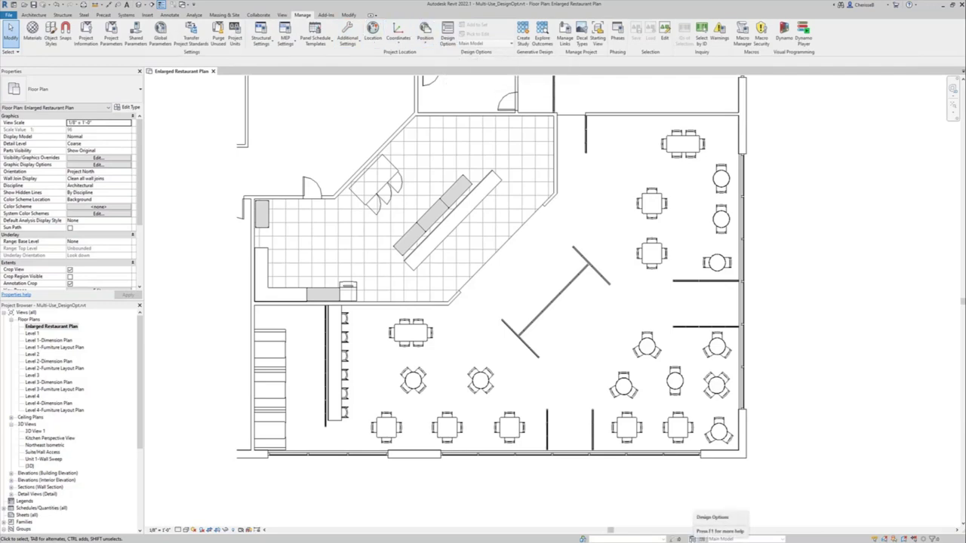
Create an option set named Restaurant Furniture with primary option Furniture Layout 1.
click(692, 539)
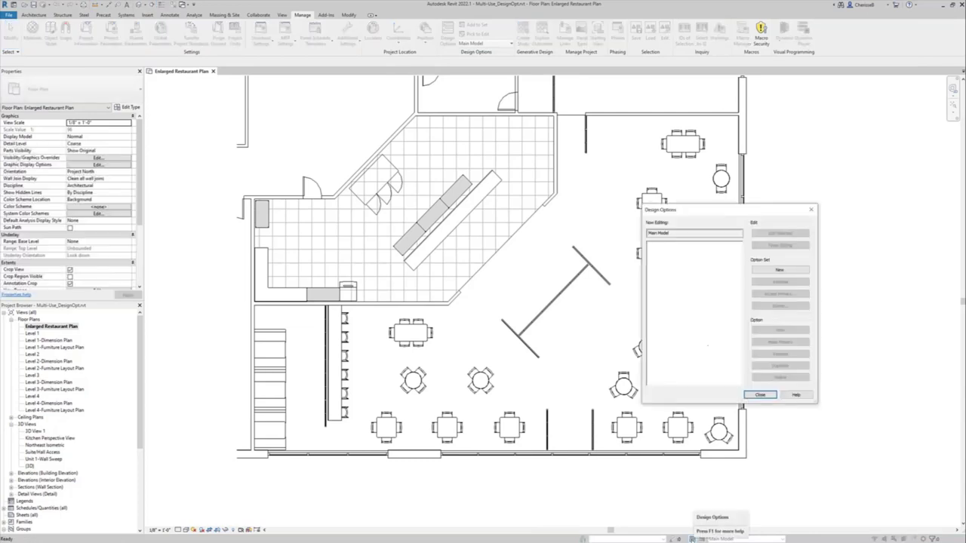
drag(723, 211, 501, 209)
click(557, 266)
click(445, 241)
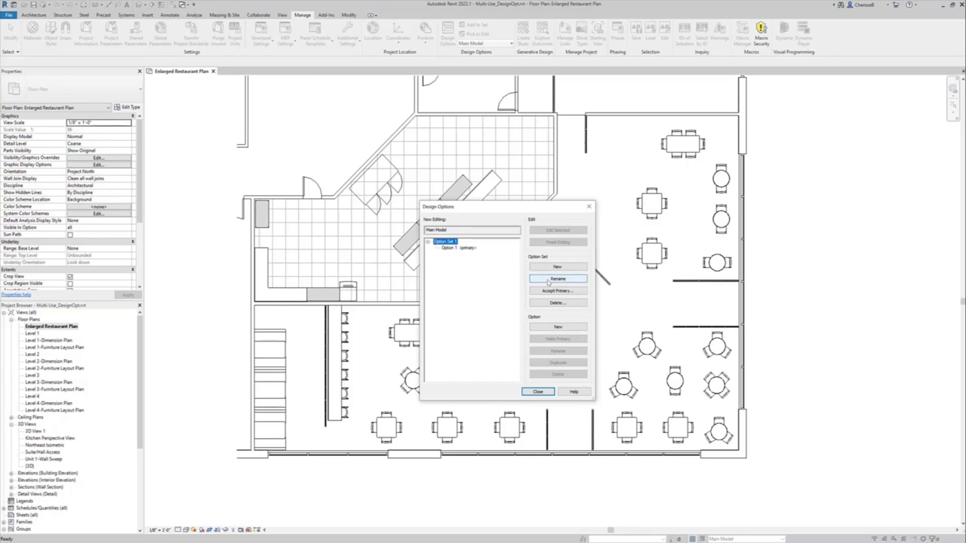
click(557, 278)
text(Restaurant Furn)
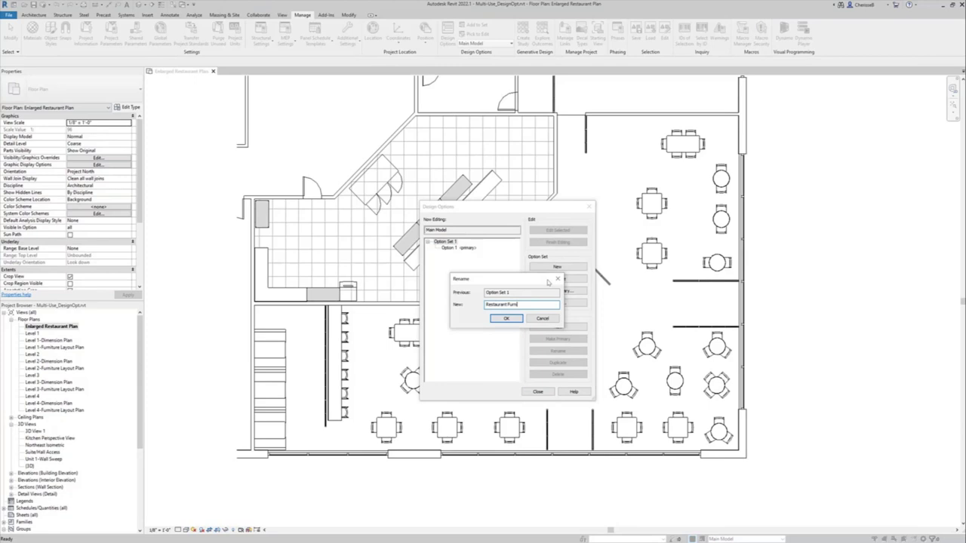
text(iture)
key(Return)
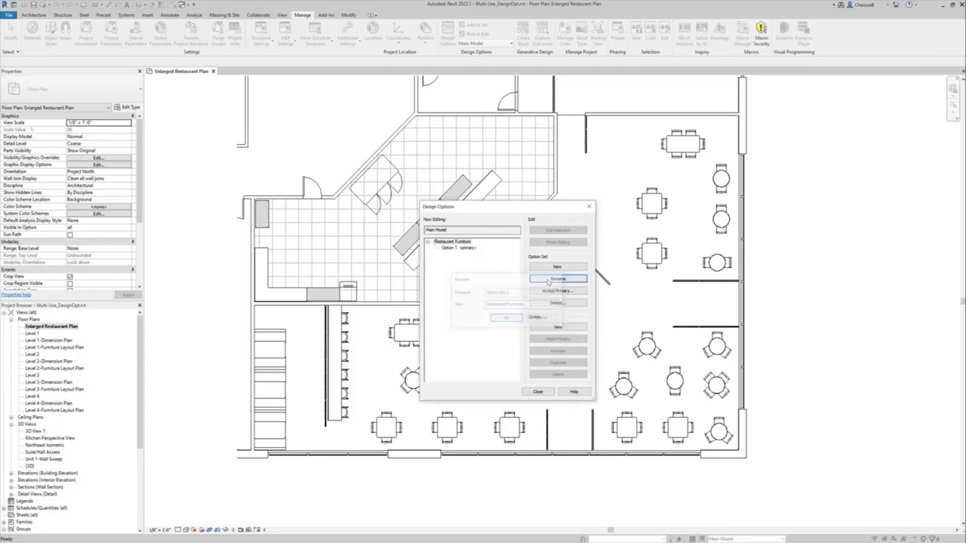
key(Down)
click(545, 353)
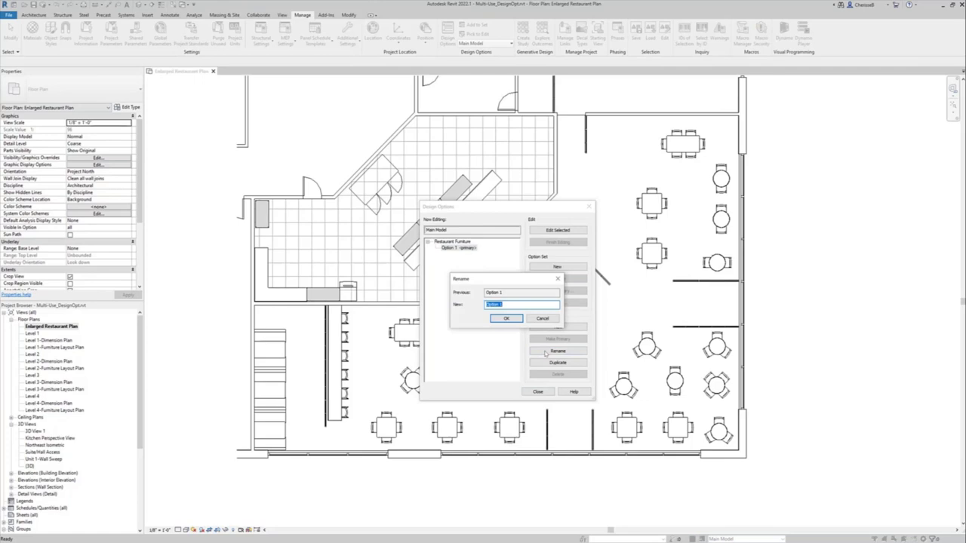
text(Furniture Layout 1)
key(Return)
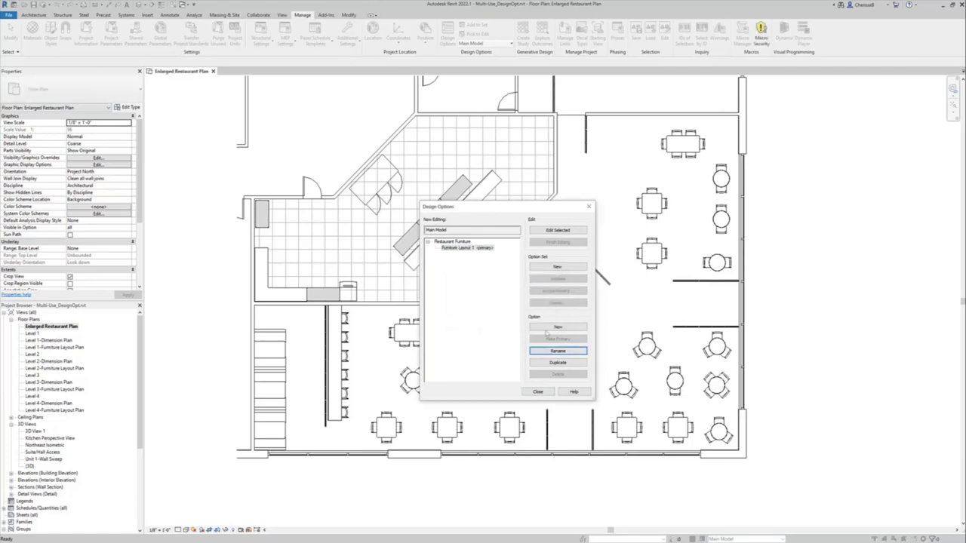
Add a second furniture option named Furniture Layout 2.
click(546, 328)
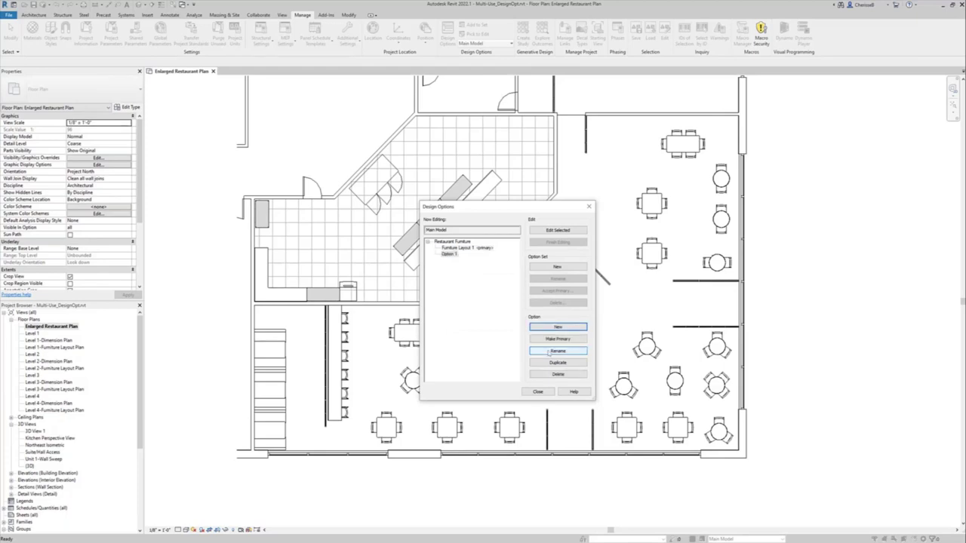
click(549, 352)
text(Furniture Lay)
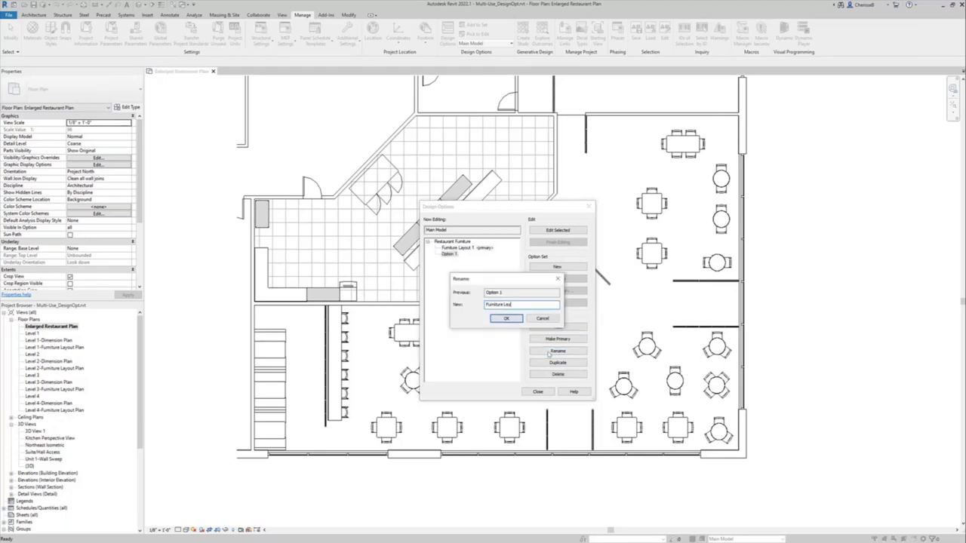
text(out 2)
key(Return)
Create a Restaurant Kitchen option set and rename its primary option Kitchen Layout 1.
click(557, 266)
click(446, 242)
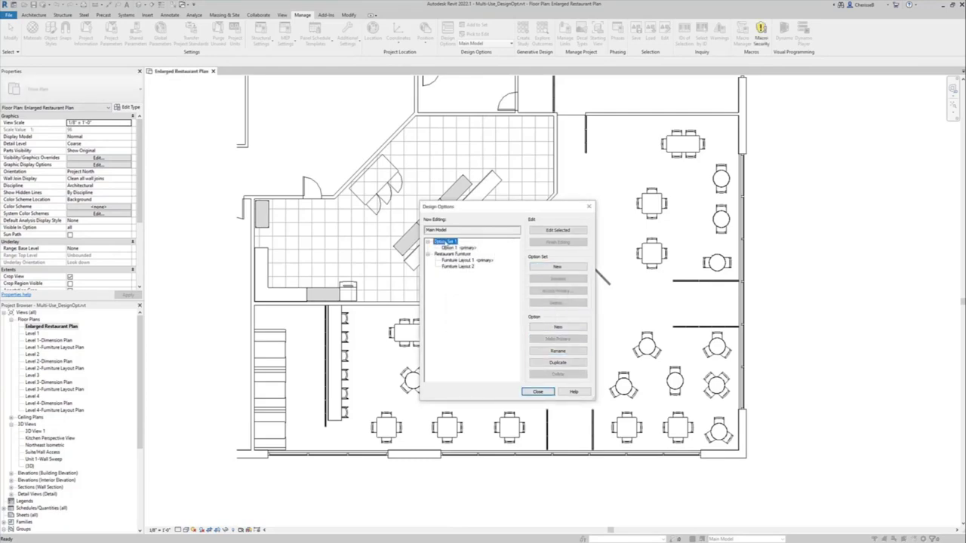
click(553, 278)
text(Restaurant K)
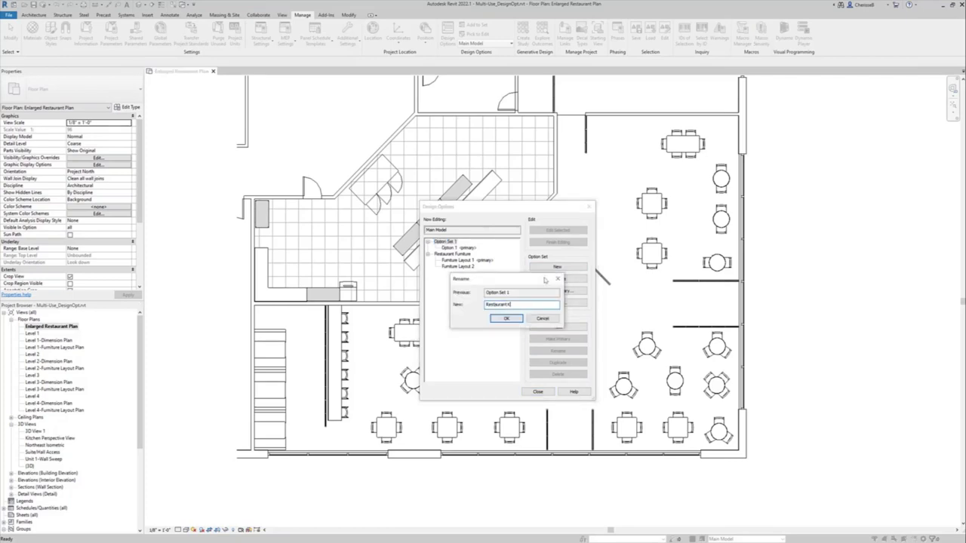
text(itchen)
key(Return)
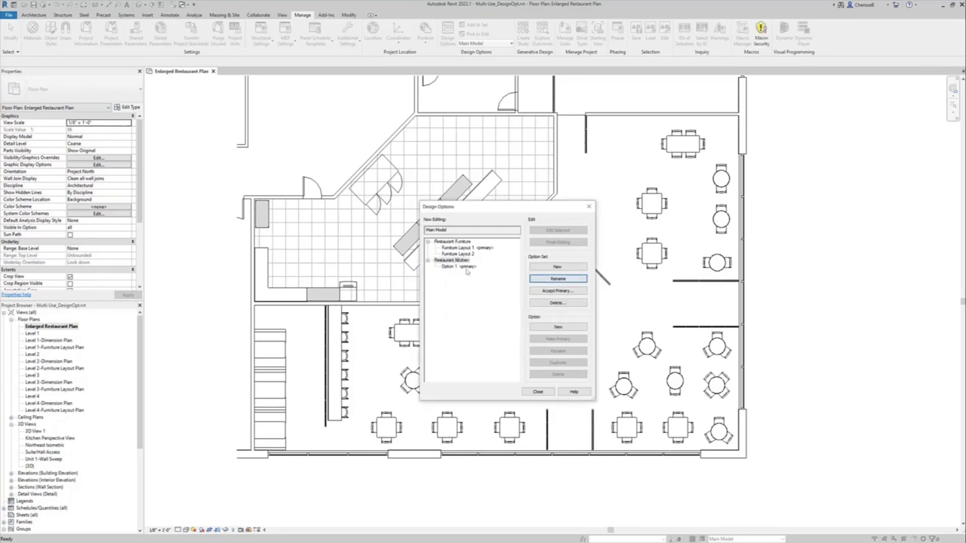
click(467, 268)
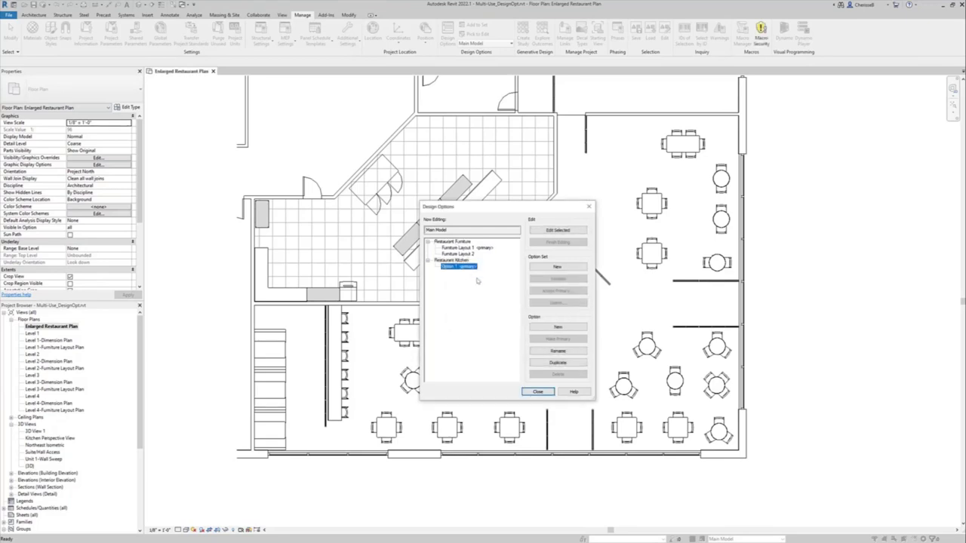
click(560, 352)
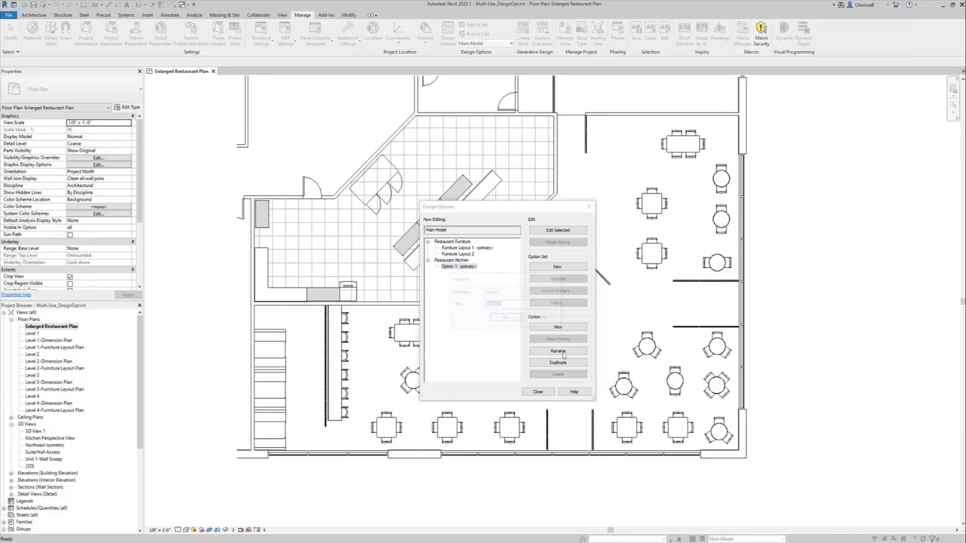
text(Kitchen Layout)
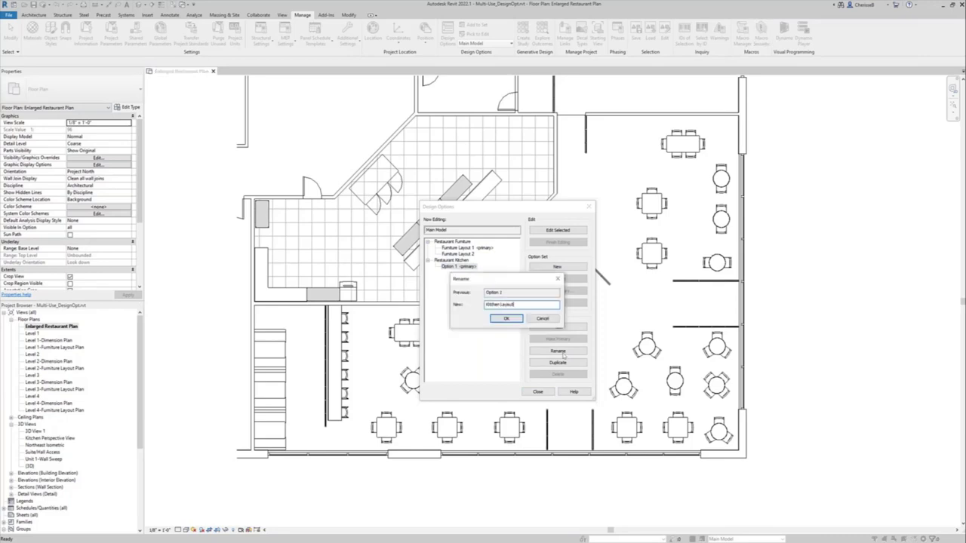
text(1)
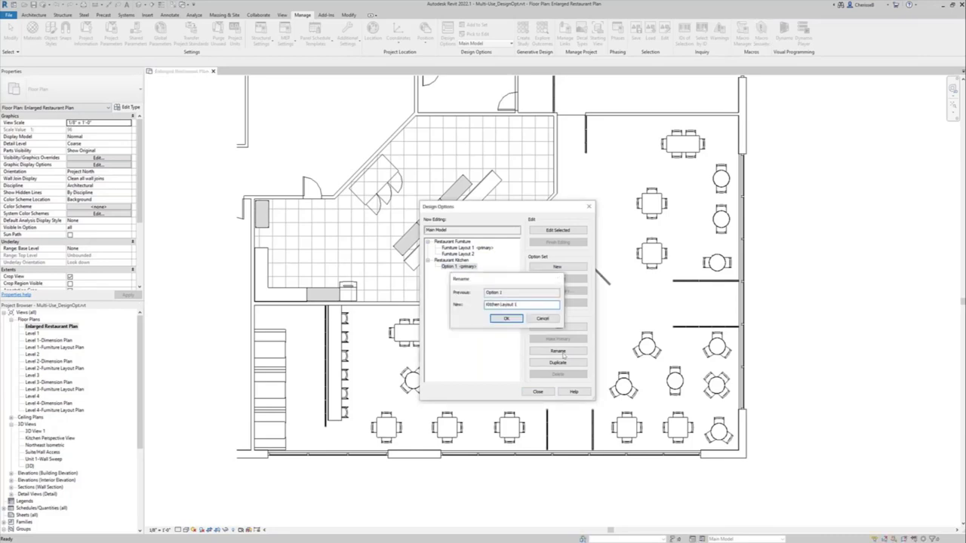
key(Return)
Add Kitchen Layout 2 as the second option of the Restaurant Kitchen set.
click(558, 327)
click(558, 351)
text(K)
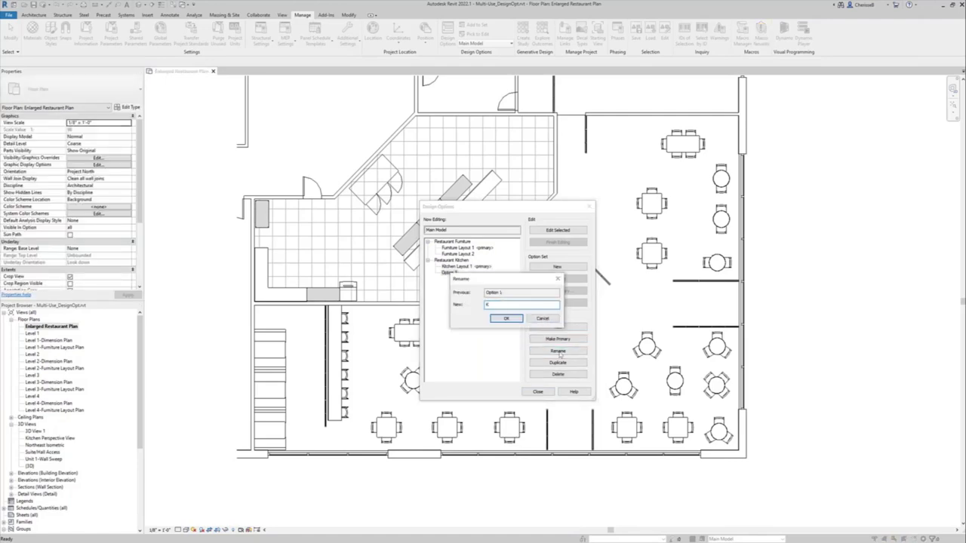
text(itchen Layout 2)
key(Return)
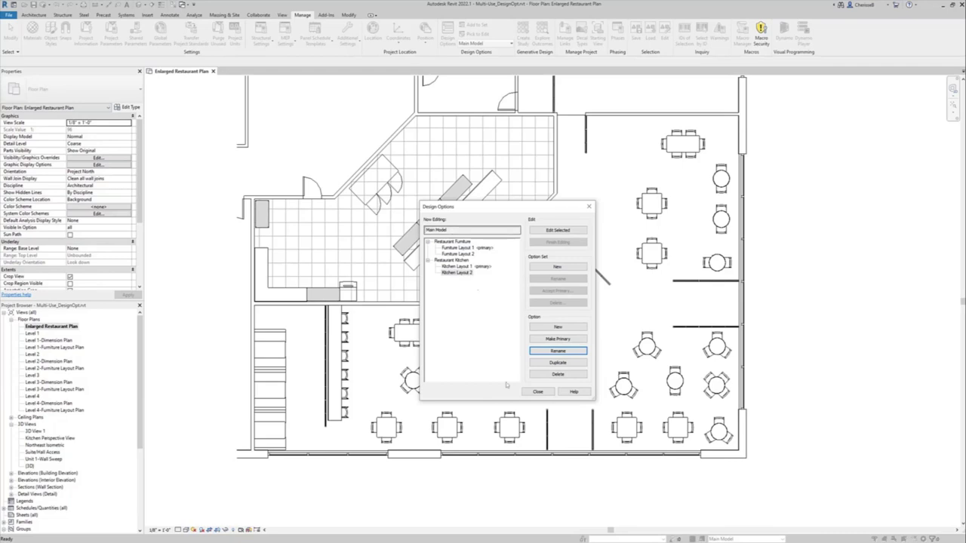
click(536, 392)
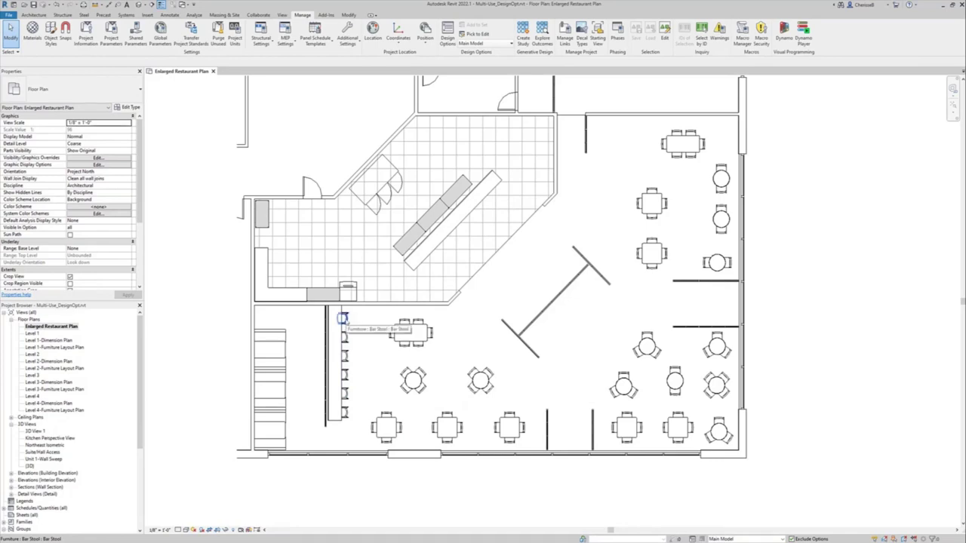
Window-select the dining-area furniture and filter the selection to Furniture and Model Groups.
drag(239, 308, 751, 466)
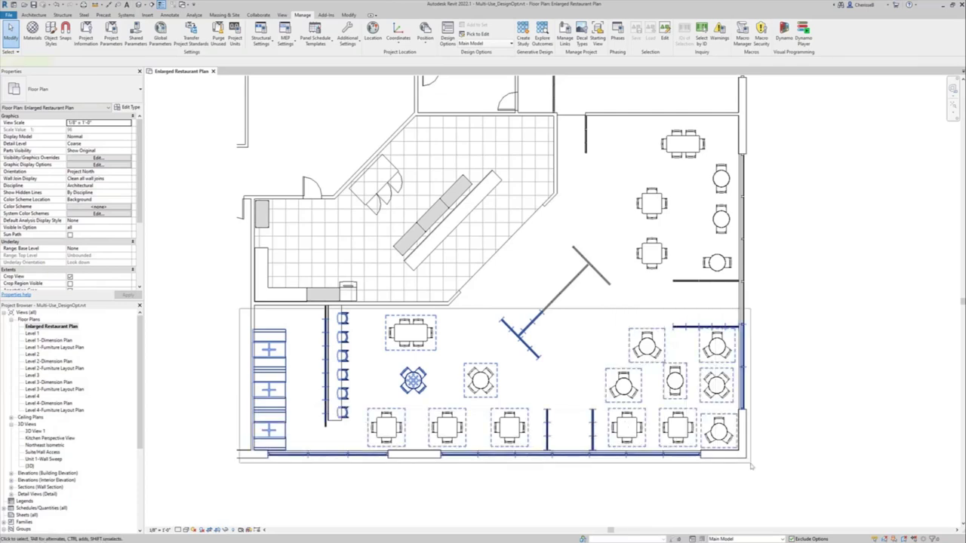
drag(751, 466, 751, 466)
ctrl+drag(627, 120, 742, 281)
ctrl+click(742, 281)
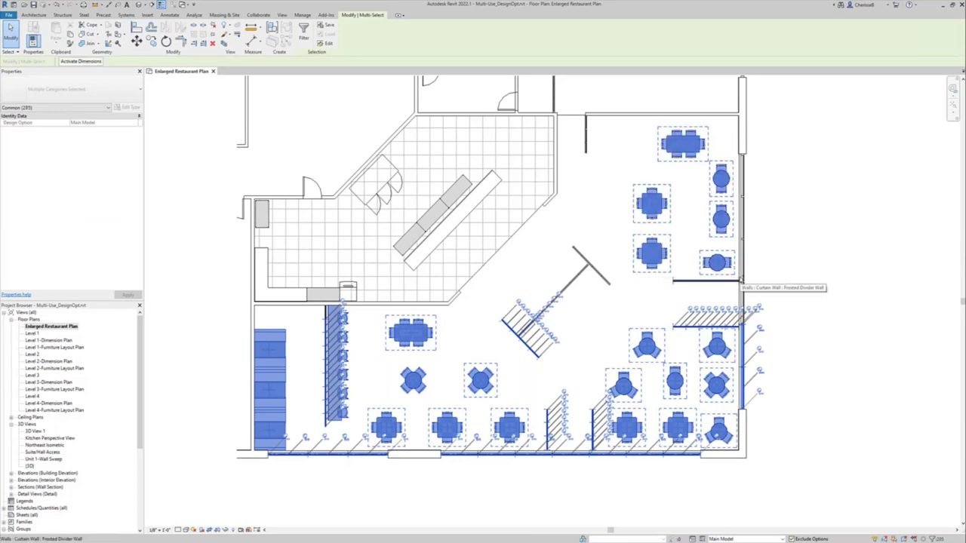
click(303, 34)
click(664, 210)
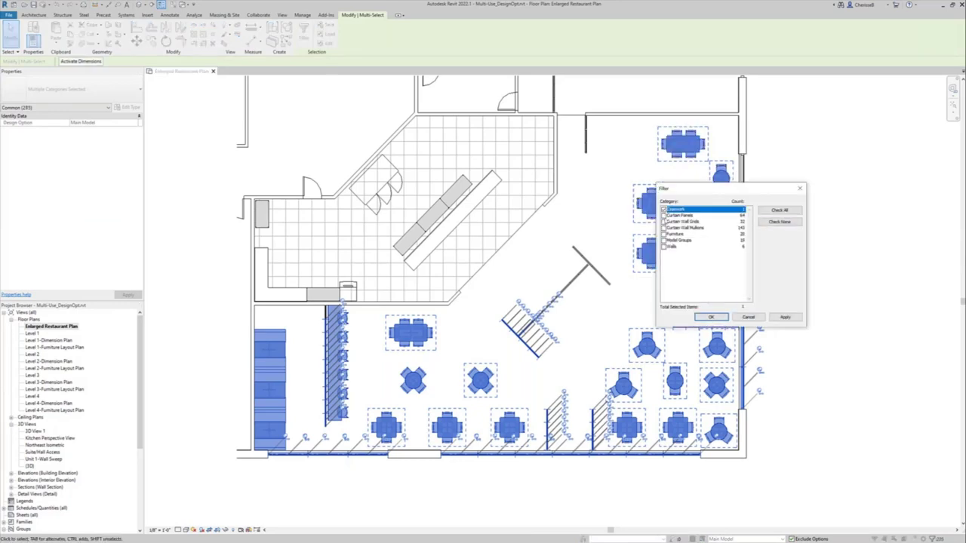
click(663, 234)
click(664, 239)
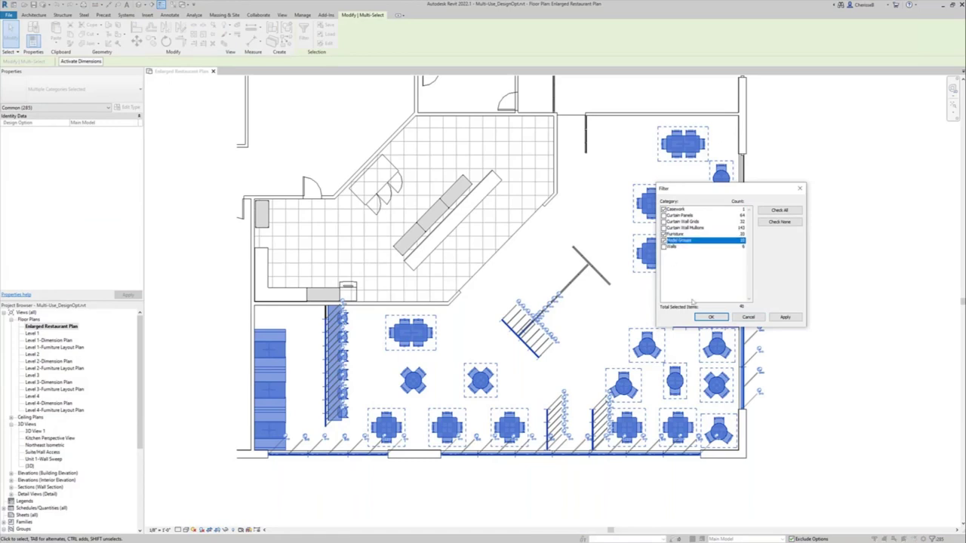
click(711, 316)
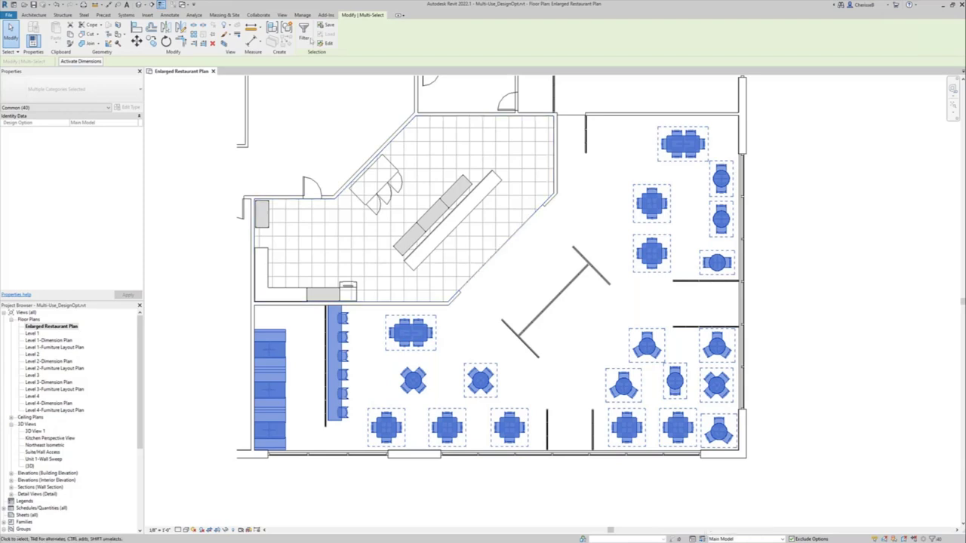
Add the filtered furniture to both Furniture Layout 1 and Furniture Layout 2.
click(302, 15)
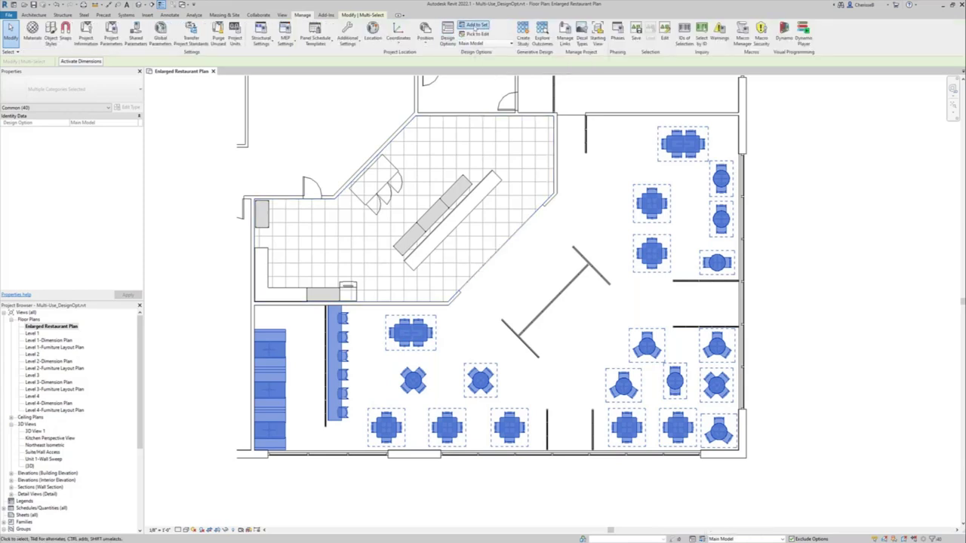
click(475, 26)
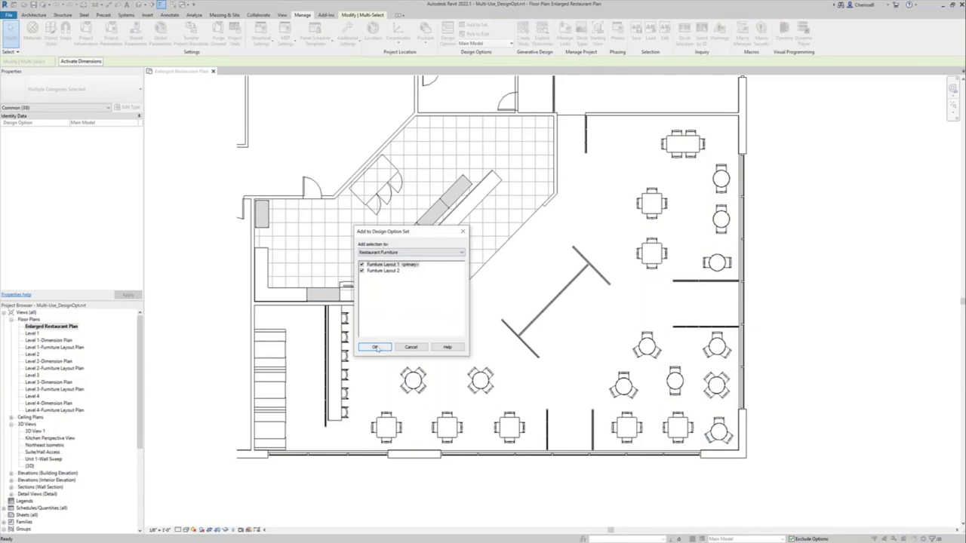
click(375, 348)
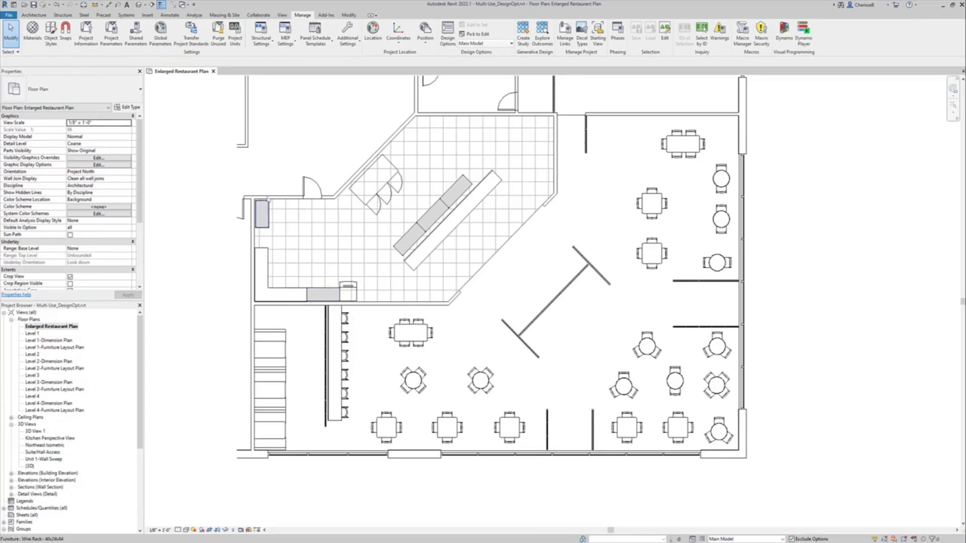
Window-select the kitchen and filter the selection to Casework and Specialty Equipment.
mouse_move(210, 141)
mouse_down()
mouse_move(417, 264)
mouse_move(498, 306)
mouse_move(535, 307)
mouse_up()
click(304, 34)
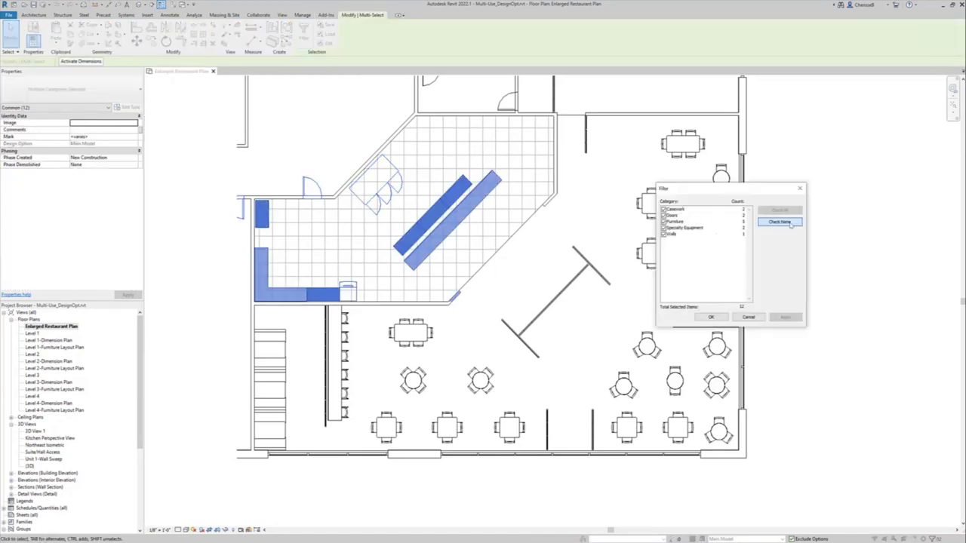
click(664, 227)
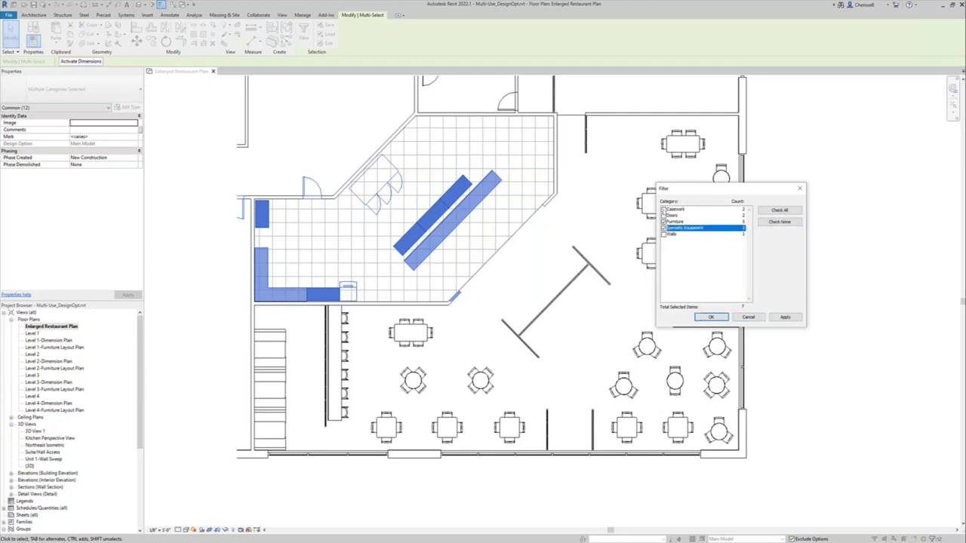
click(663, 209)
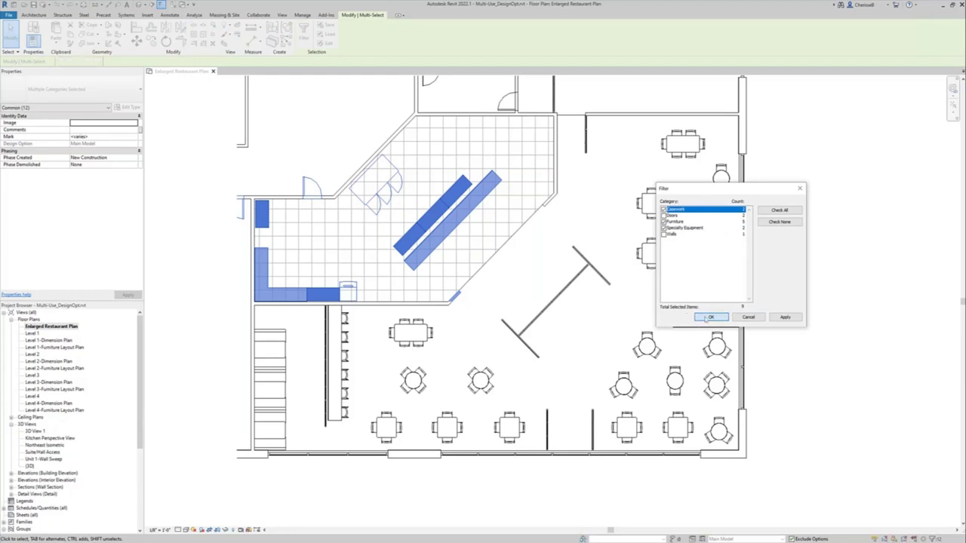
click(710, 317)
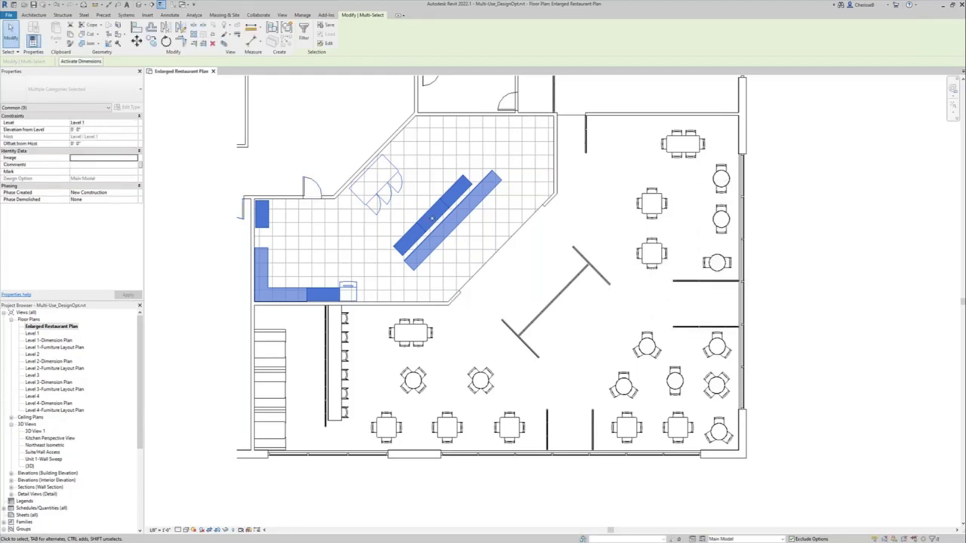
Add the filtered items to the Restaurant Kitchen option set in both kitchen layouts.
click(302, 14)
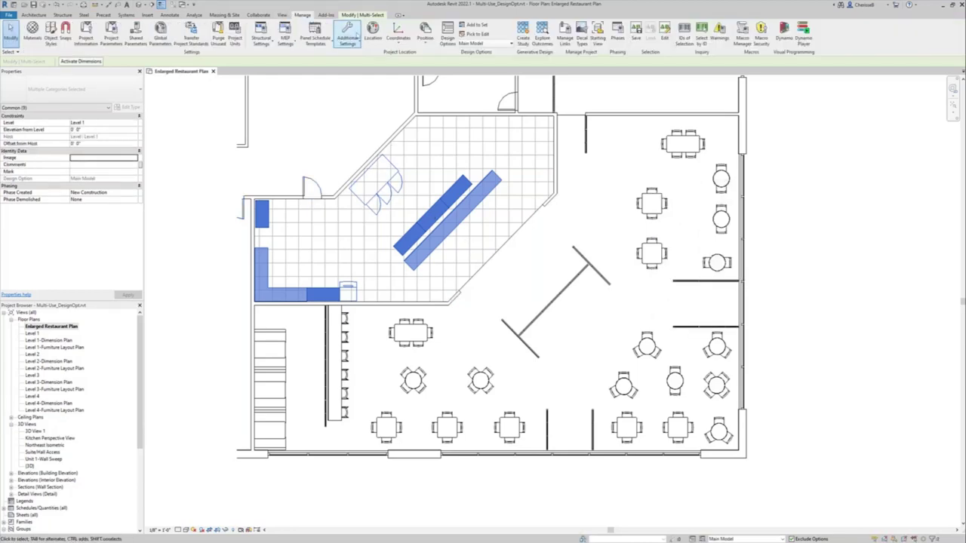
click(477, 26)
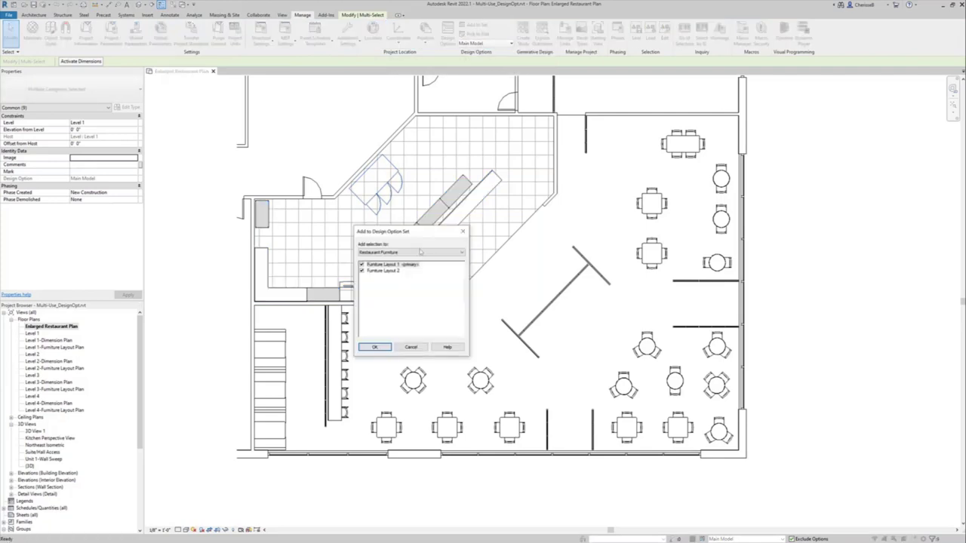
click(420, 251)
click(389, 259)
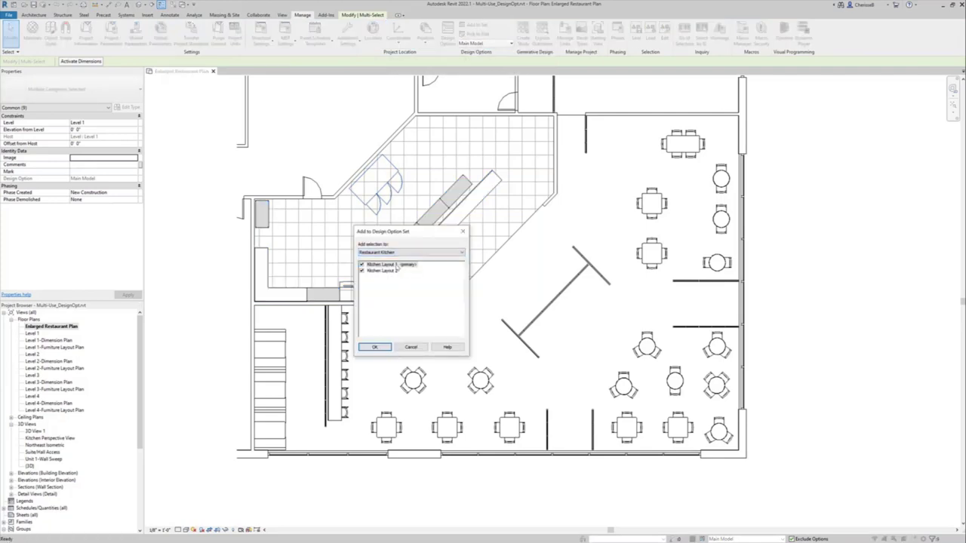
click(375, 347)
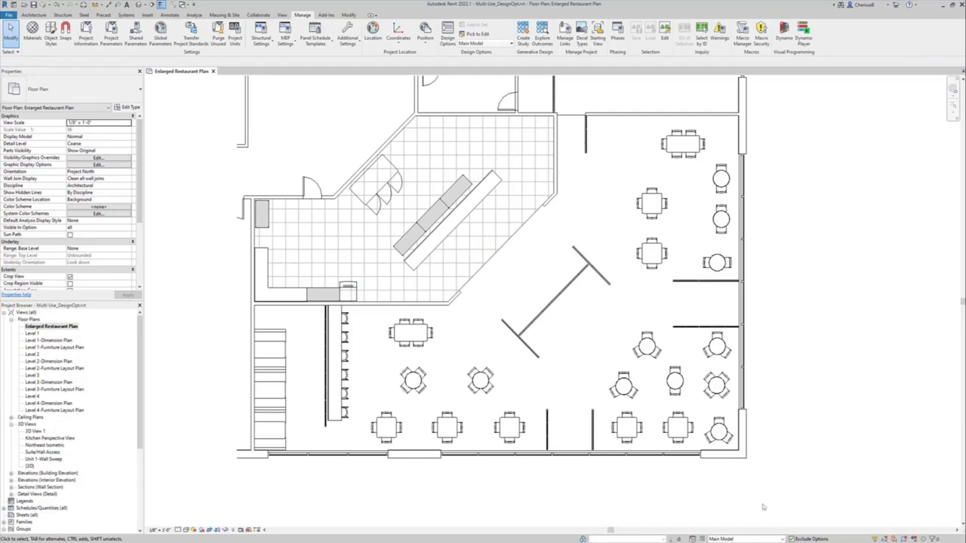
Make Furniture Layout 2 the editing option and delete the top-right rectangular table group.
click(755, 539)
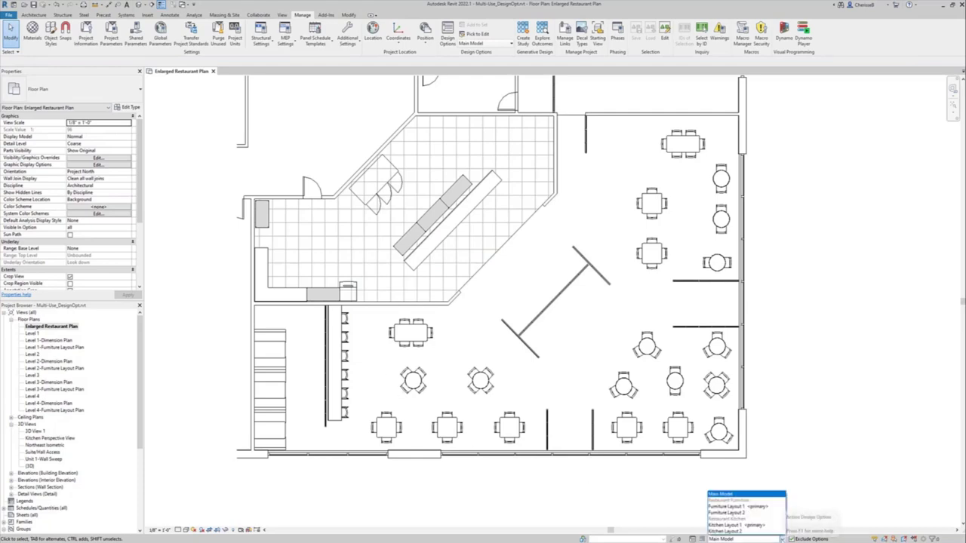
click(743, 513)
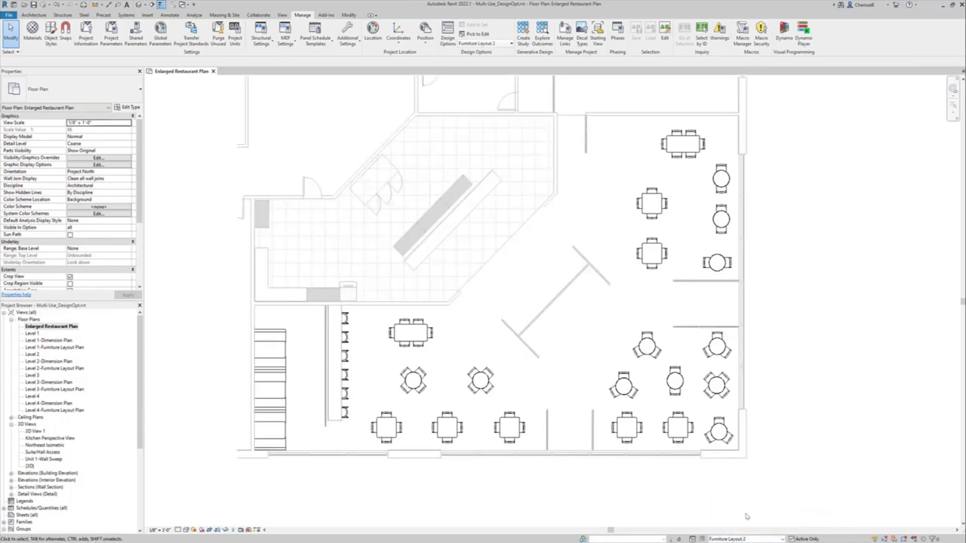
click(411, 347)
key(Escape)
click(677, 143)
key(Delete)
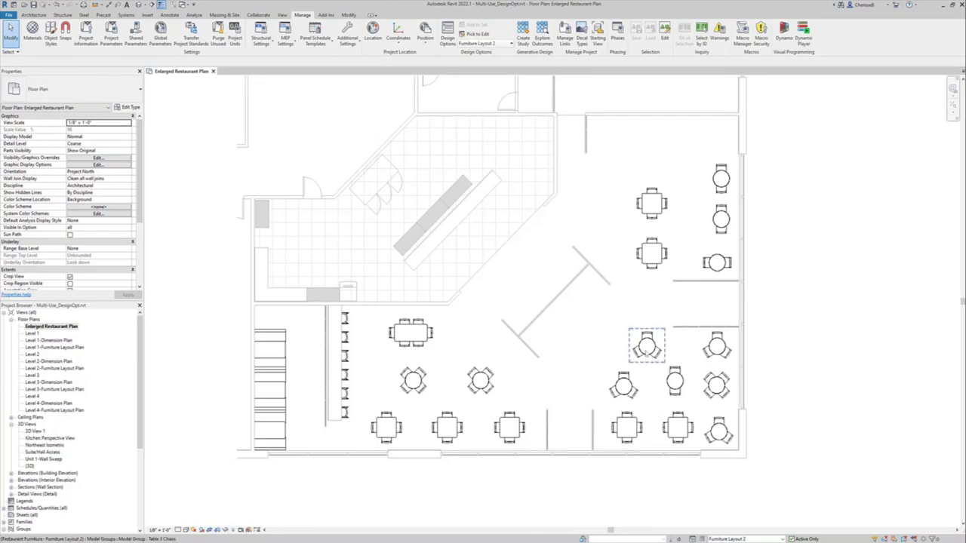
Delete the round three-chair table group in the right column.
drag(647, 346, 676, 385)
click(717, 346)
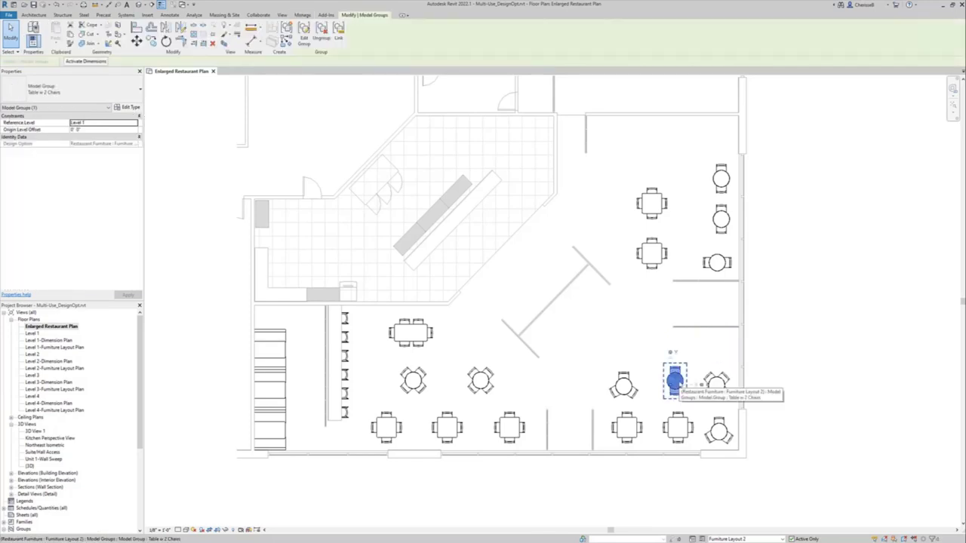
key(Delete)
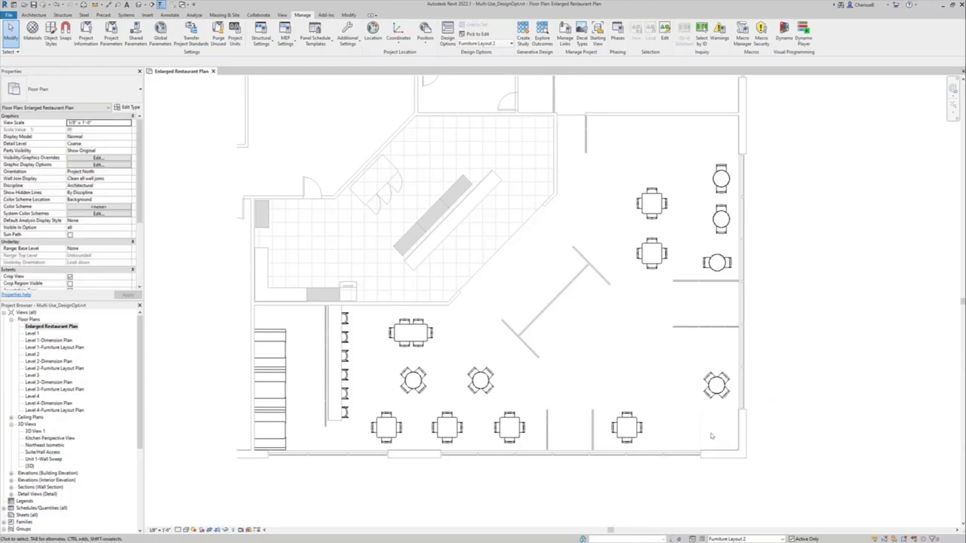
Copy the six-chair rectangular table group into the bottom-right corner, leaving it unrotated.
click(411, 332)
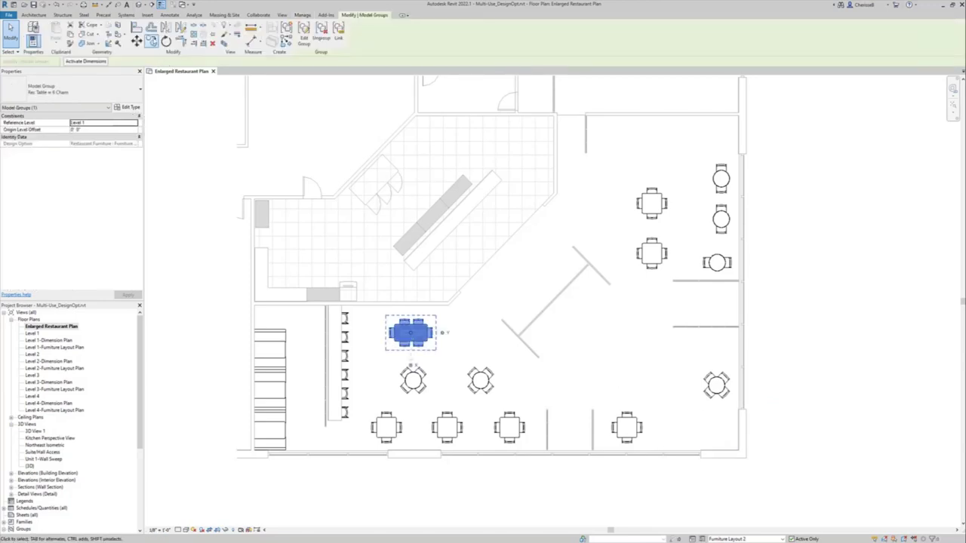
key(Escape)
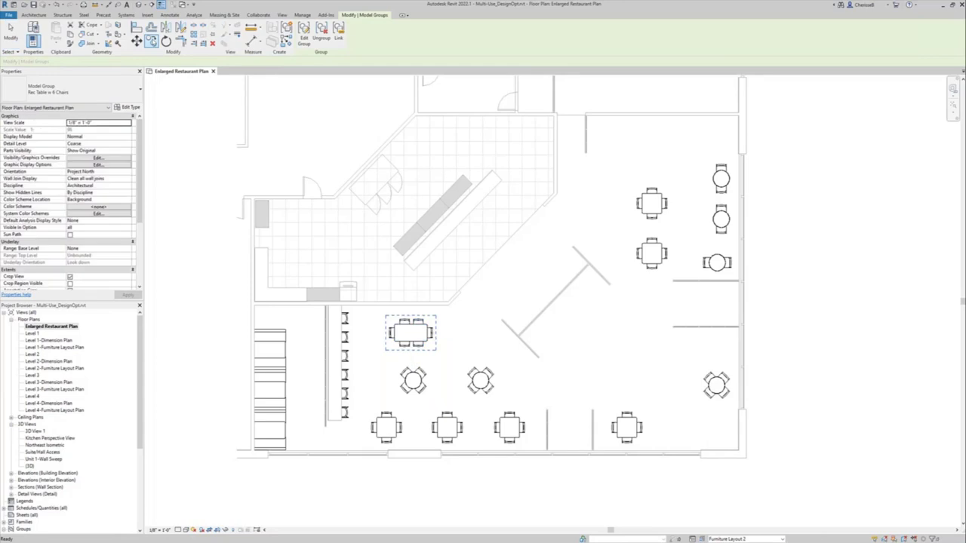
click(151, 42)
click(435, 320)
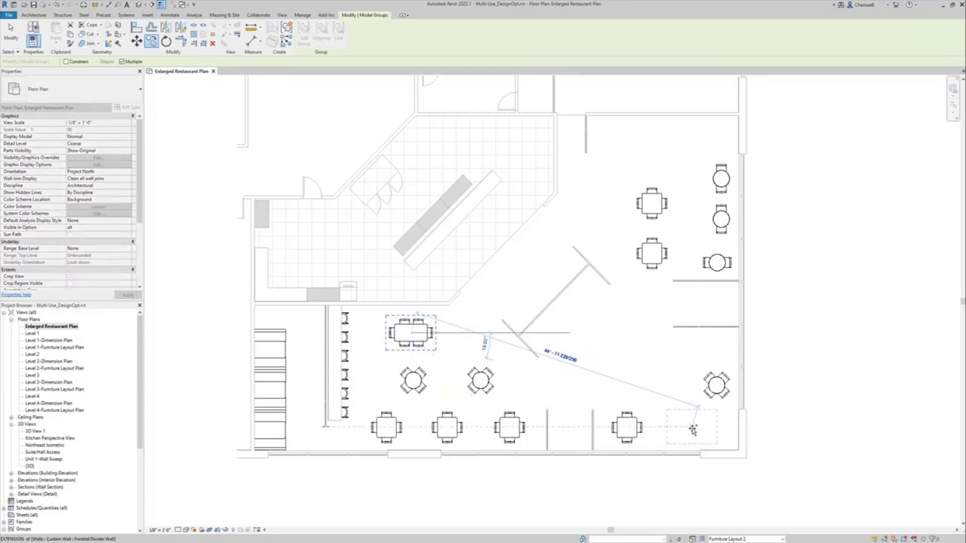
click(692, 429)
key(r)
key(o)
click(771, 426)
key(Escape)
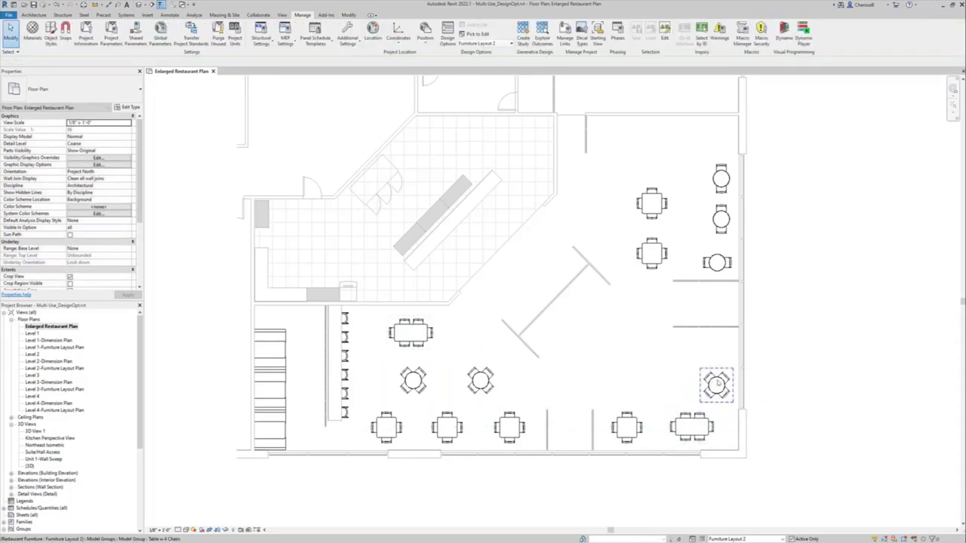
Rotate the round four-chair table and place two rotated copies in a row to its left.
click(717, 385)
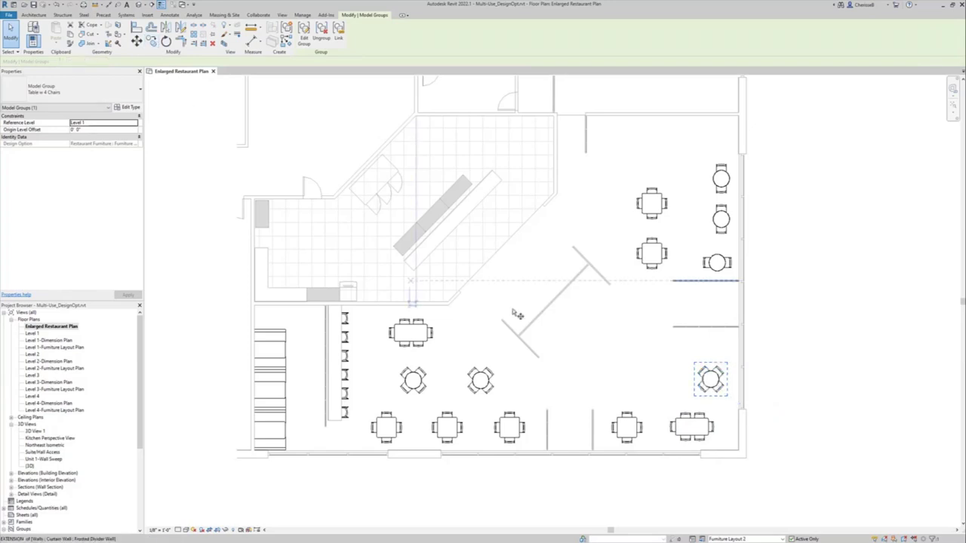
key(r)
key(o)
click(766, 436)
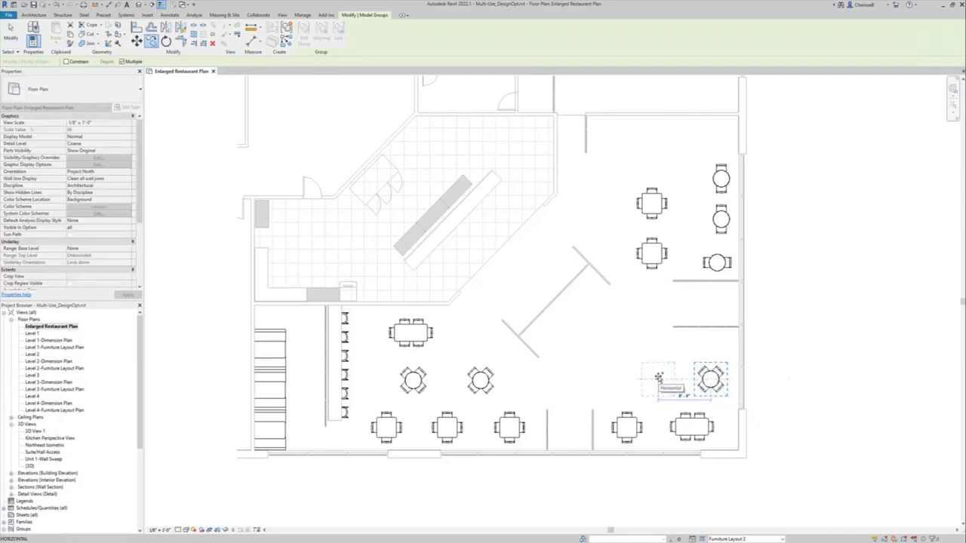
click(658, 378)
key(r)
key(o)
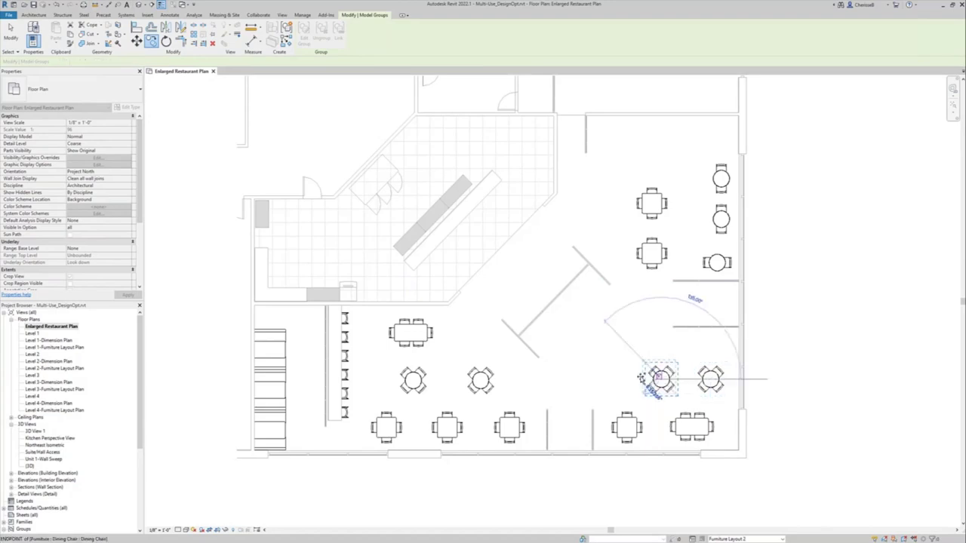
click(641, 377)
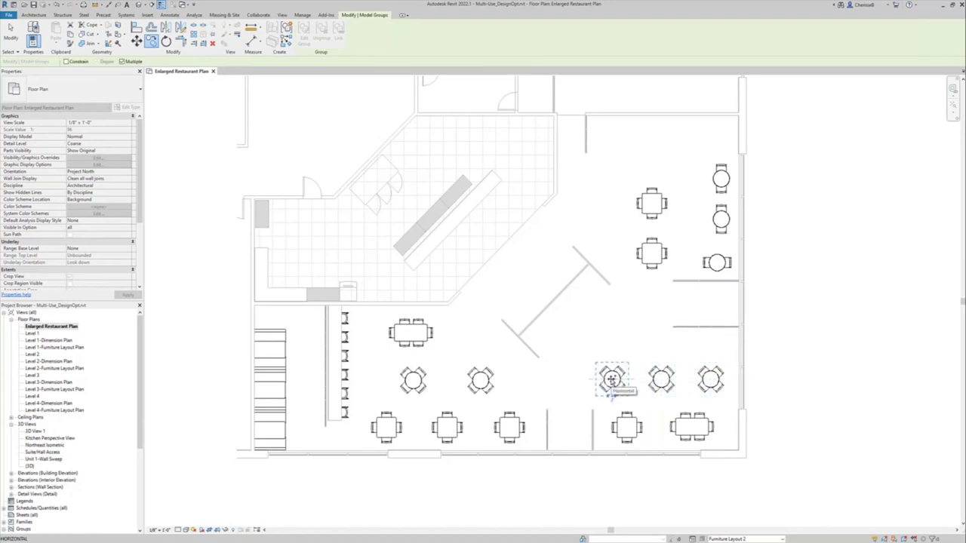
click(611, 378)
key(Escape)
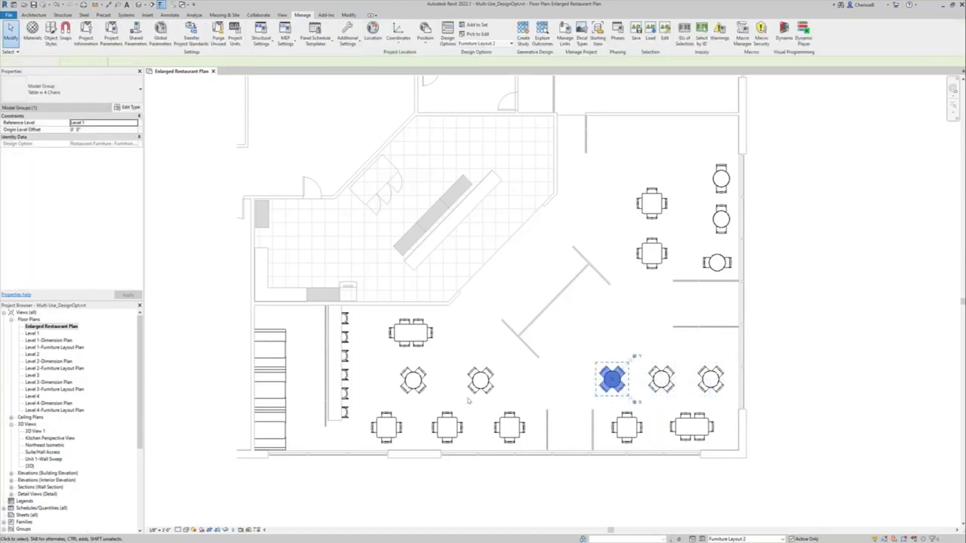
key(Escape)
Replace the two middle-left round tables with two copies of the six-chair rectangular table.
drag(481, 381, 406, 386)
key(Delete)
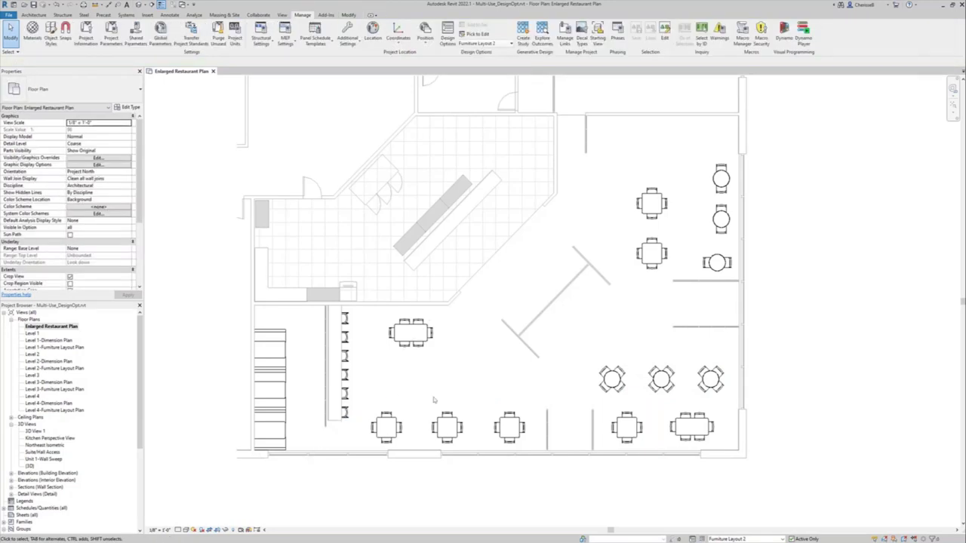
click(411, 332)
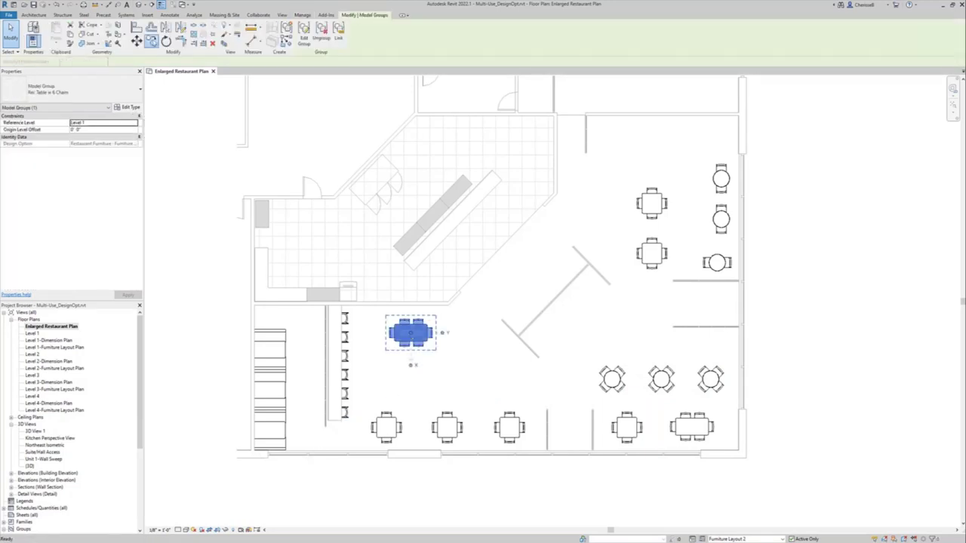
key(c)
key(o)
click(410, 333)
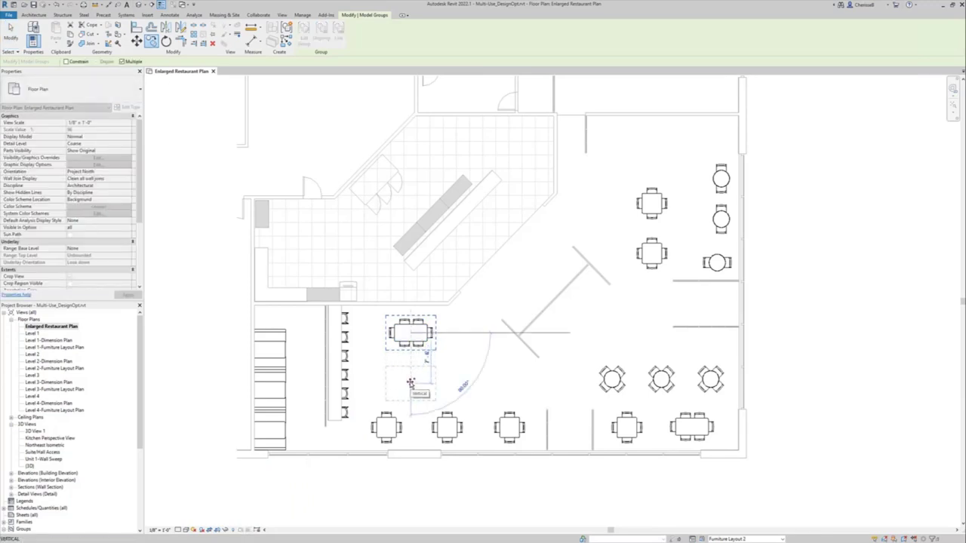
click(410, 383)
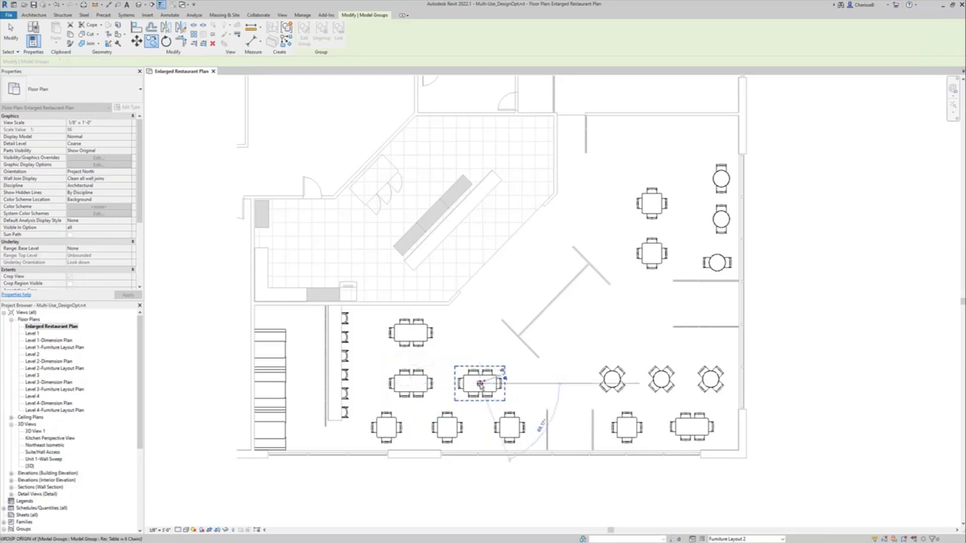
click(479, 385)
key(Escape)
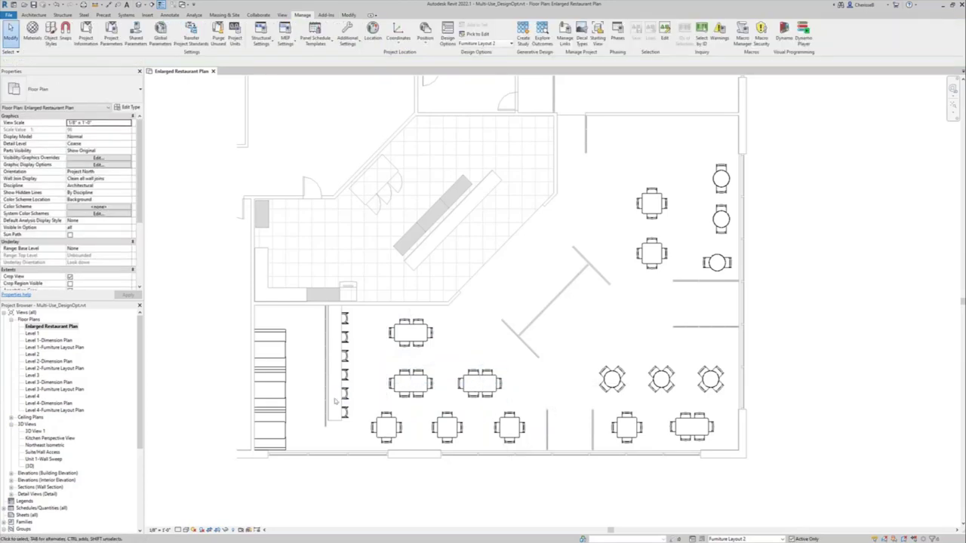
Place the RD Booth-Seating model group from the Project Browser into the right dining room.
drag(139, 447, 139, 517)
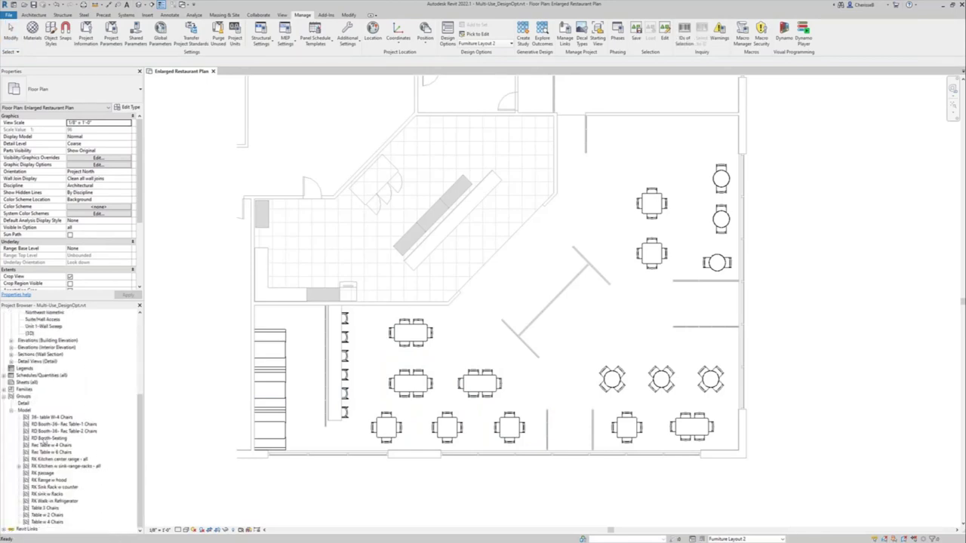
drag(47, 438, 617, 207)
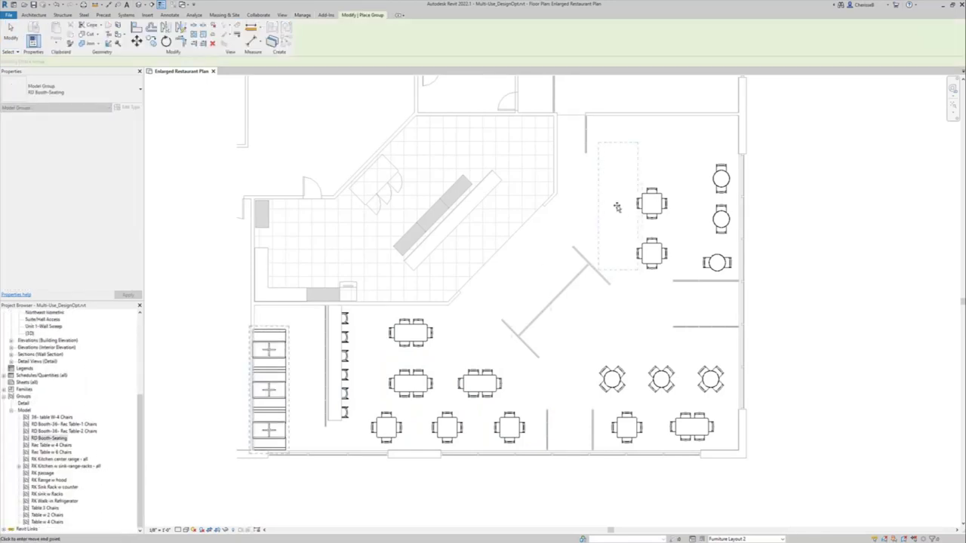
click(615, 202)
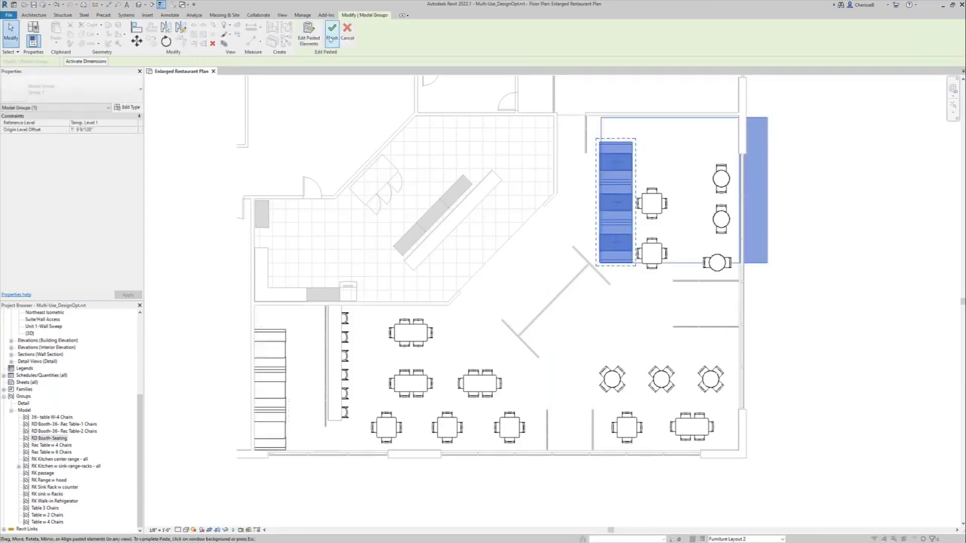
click(301, 15)
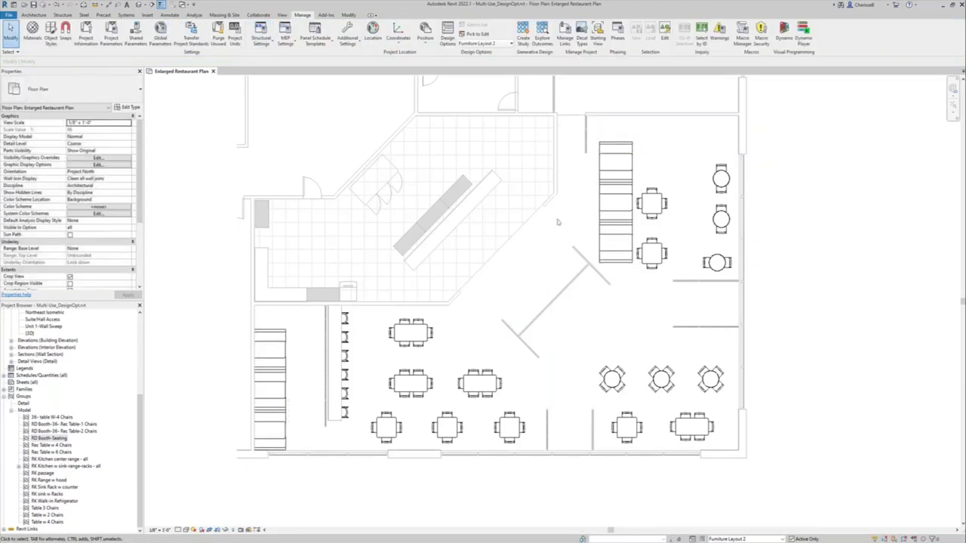
Rotate the booth group 90° against the top wall and select the two nearby square tables.
click(616, 203)
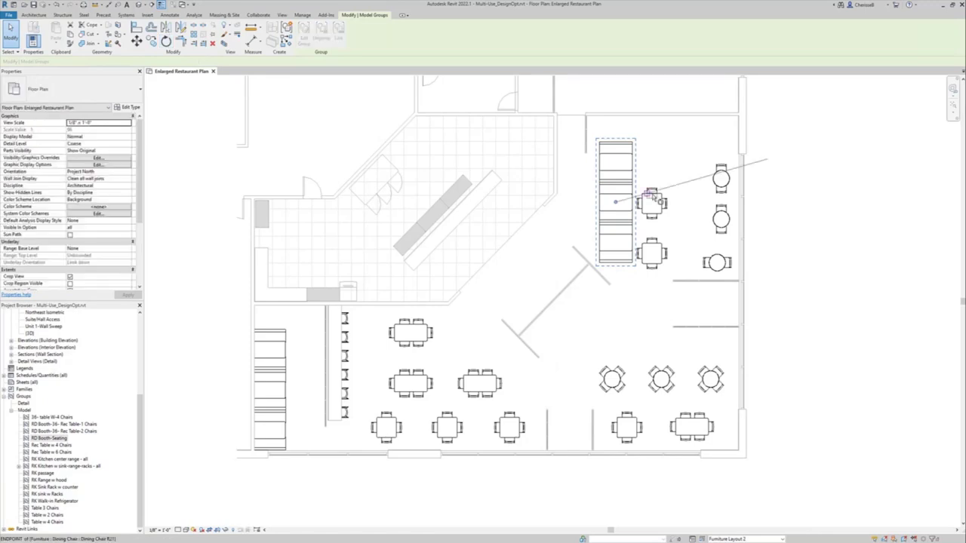
click(688, 204)
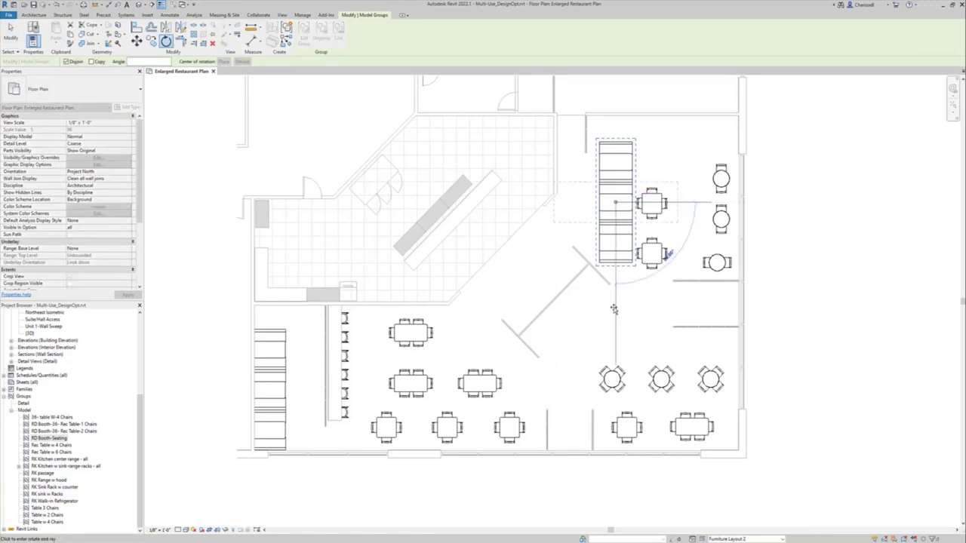
click(614, 310)
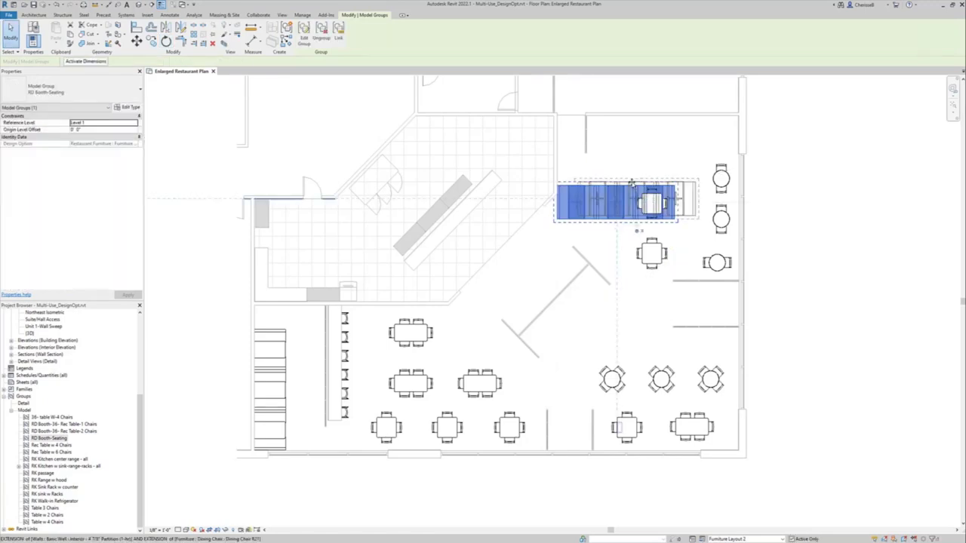
drag(631, 183, 653, 143)
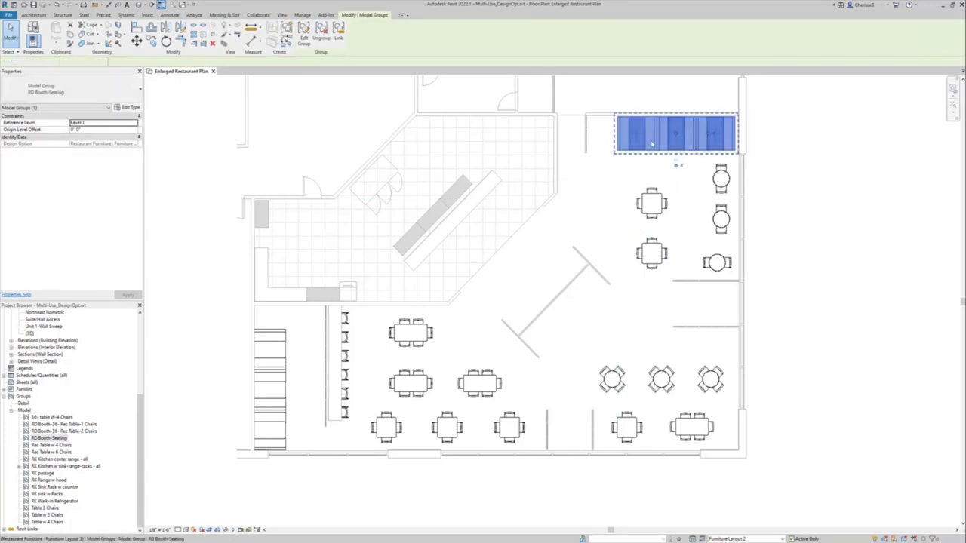
key(Escape)
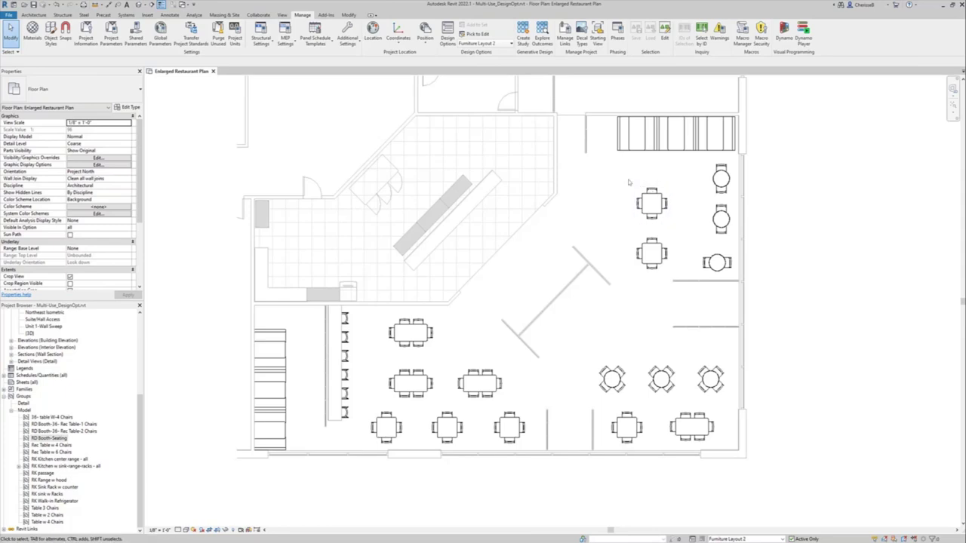
drag(628, 182, 670, 241)
key(Escape)
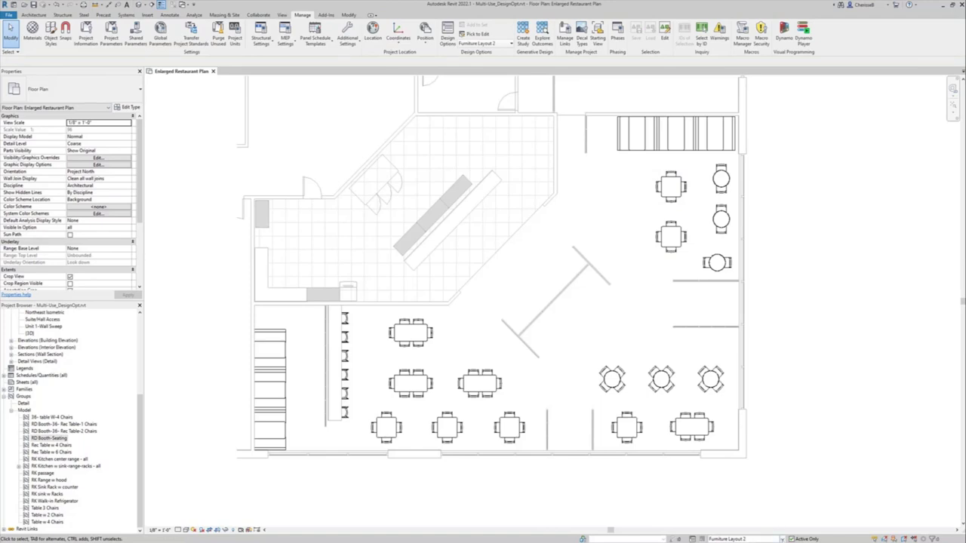
Make Kitchen Layout 2 active and copy the upright refrigerator beside the others on the angled wall.
click(781, 539)
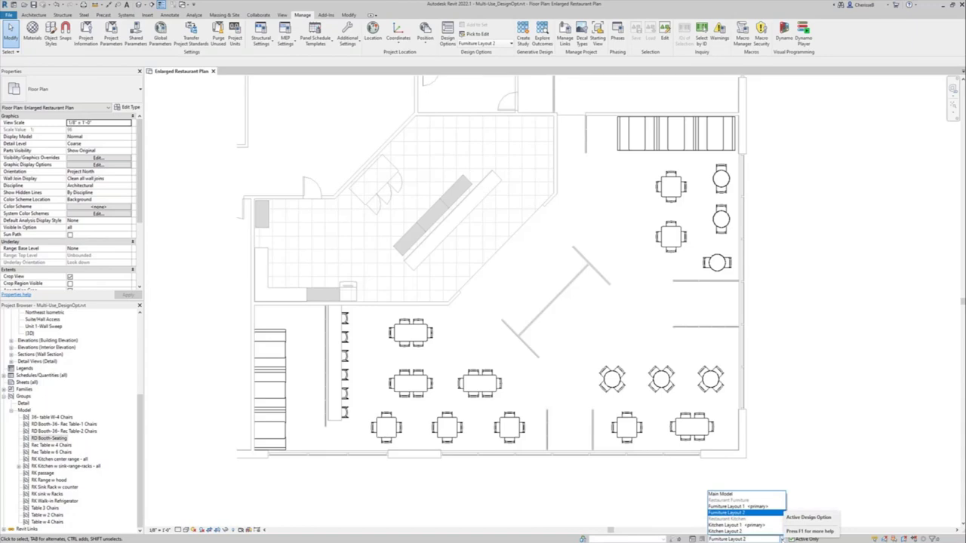
click(728, 532)
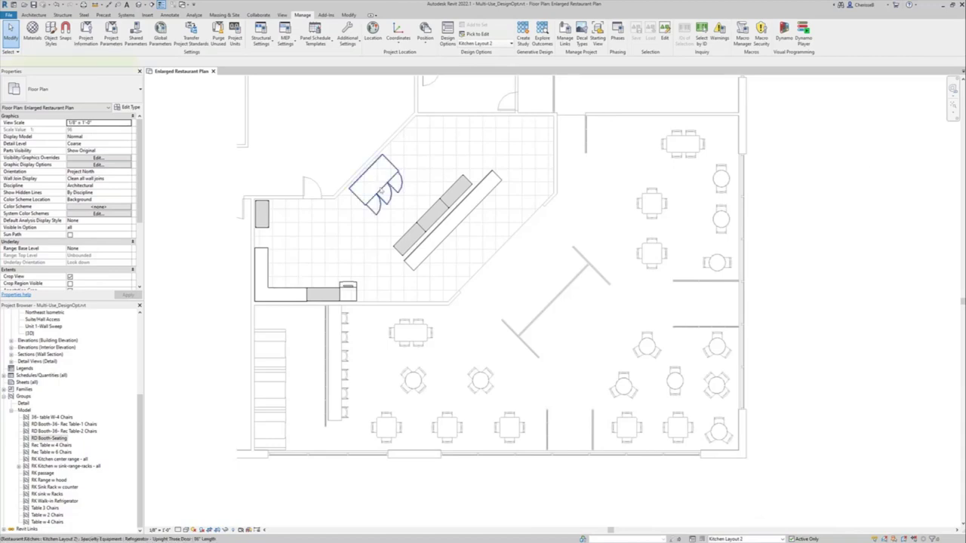
click(381, 191)
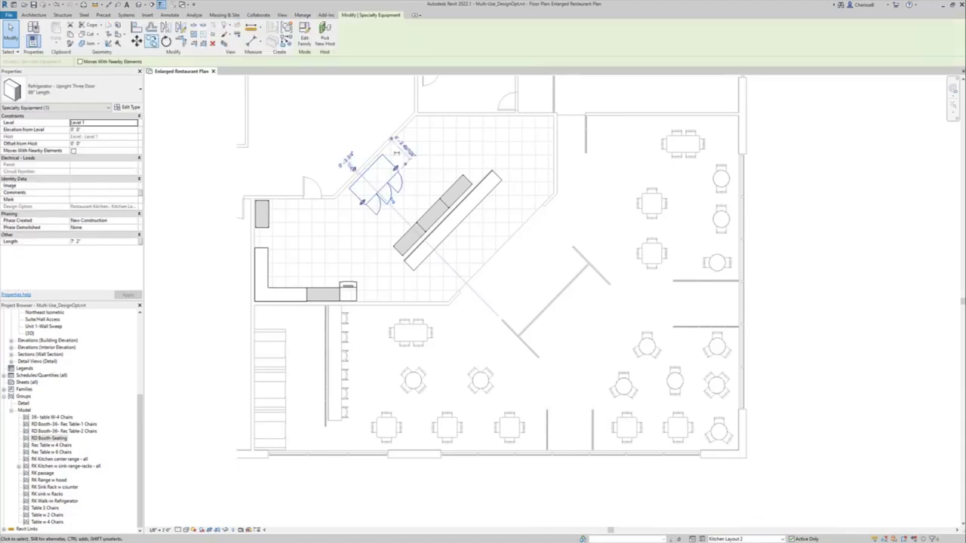
key(c)
key(o)
click(381, 181)
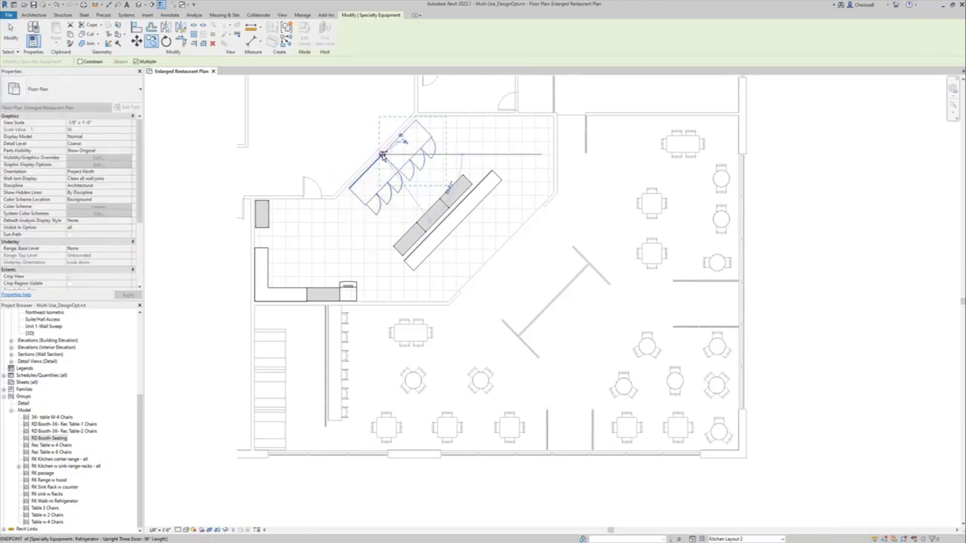
click(383, 155)
key(Escape)
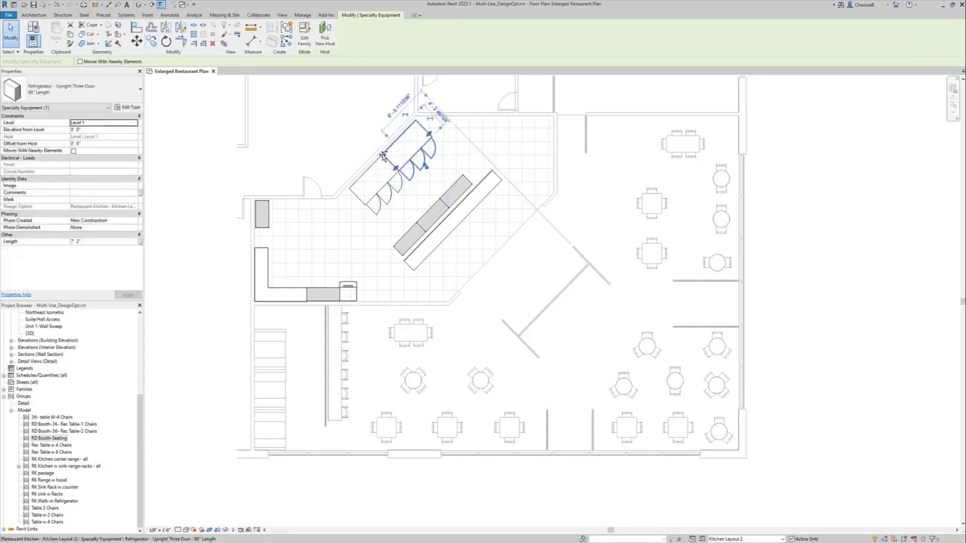
key(Escape)
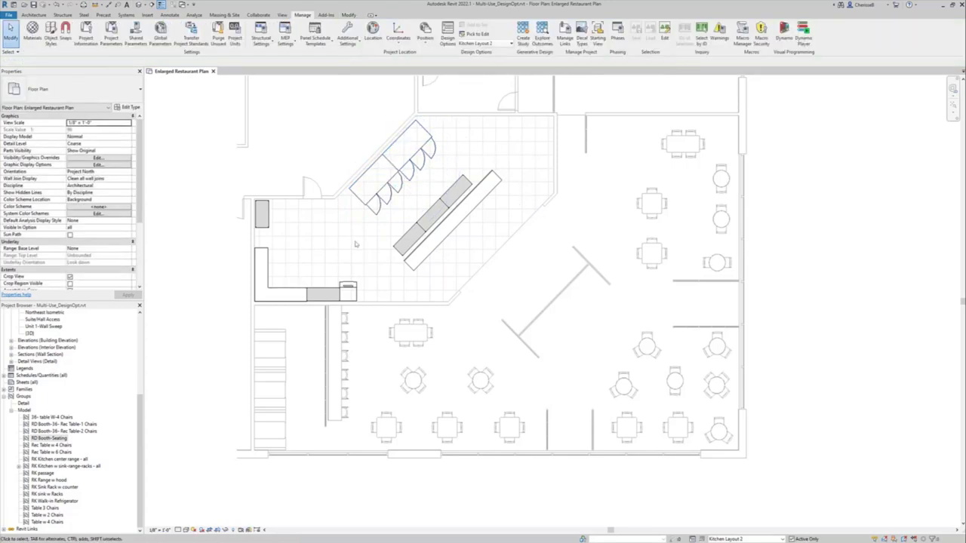
Create a similar L-shaped counter, rotated 90°, in the kitchen's top-right corner.
click(266, 289)
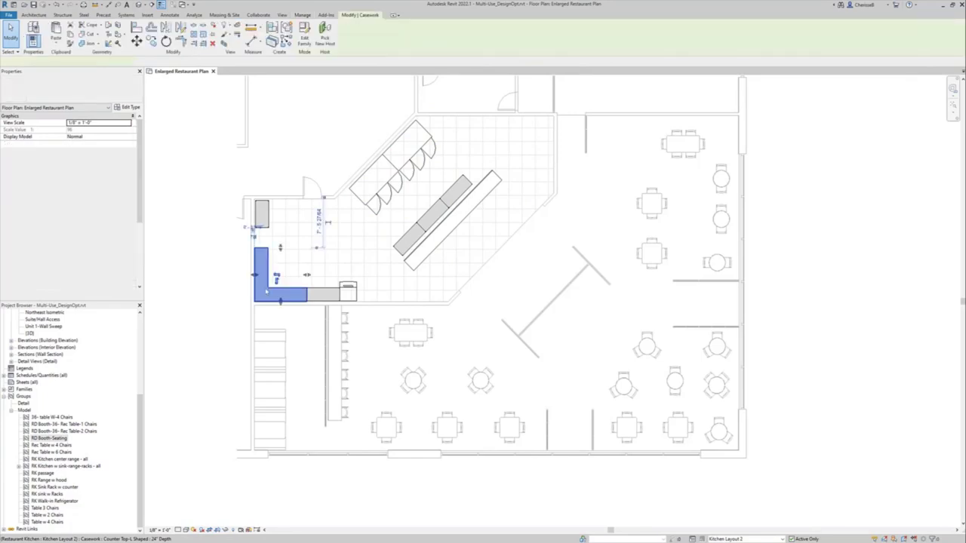
right_click(266, 290)
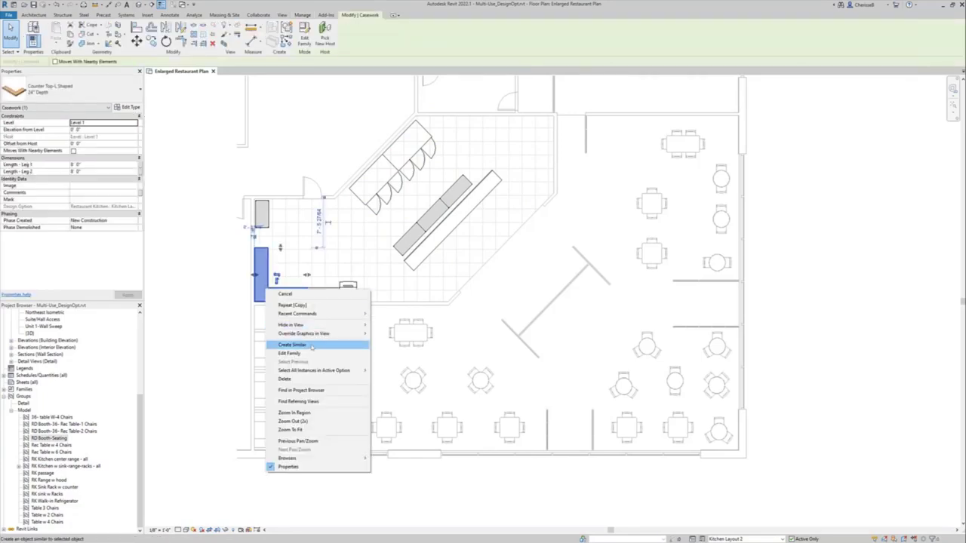
click(312, 346)
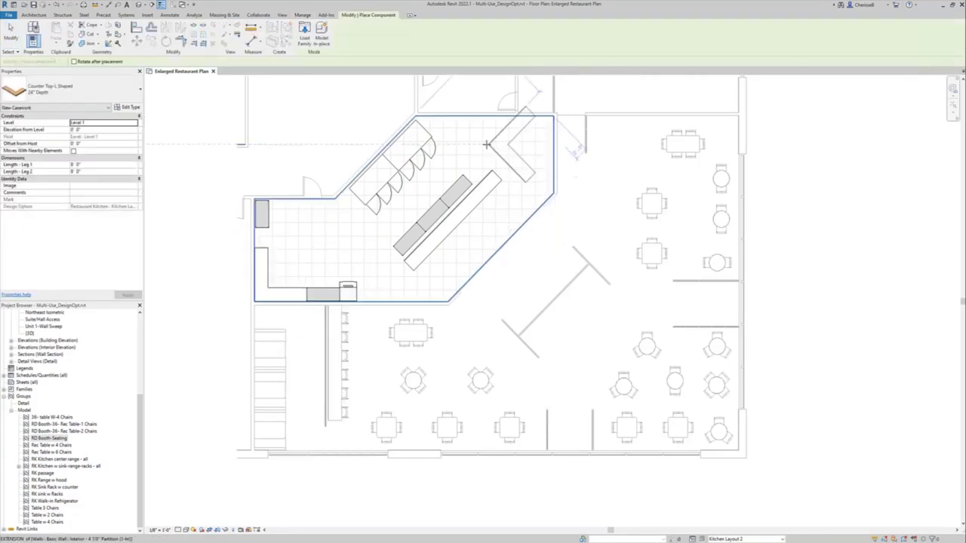
key(space)
click(552, 117)
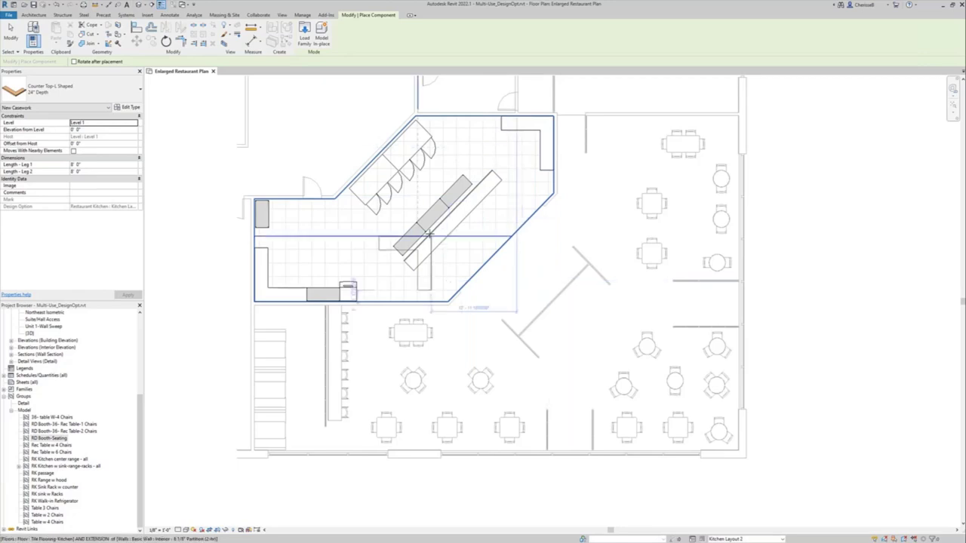
key(Escape)
key(Escape)
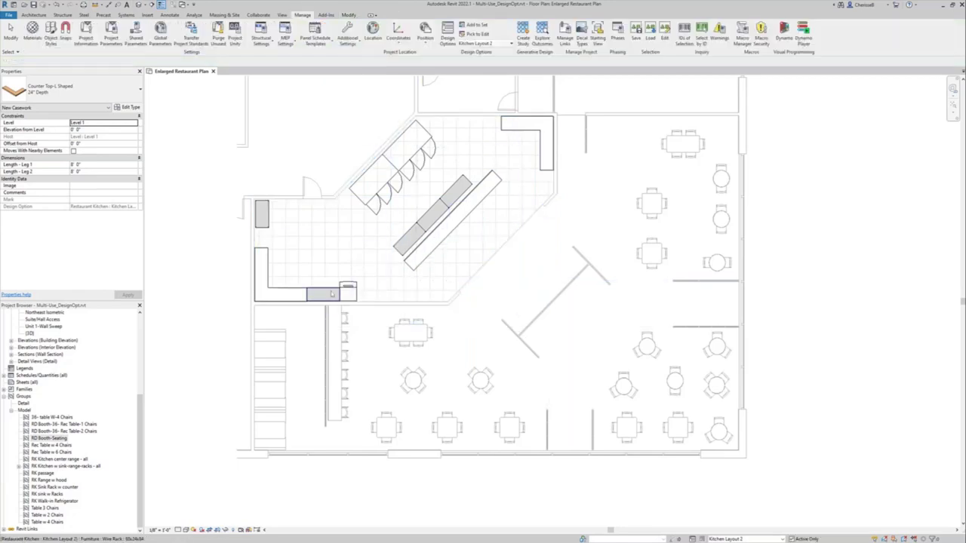
Create two similar 60x24x84 wire racks side by side along the kitchen's top wall.
click(328, 298)
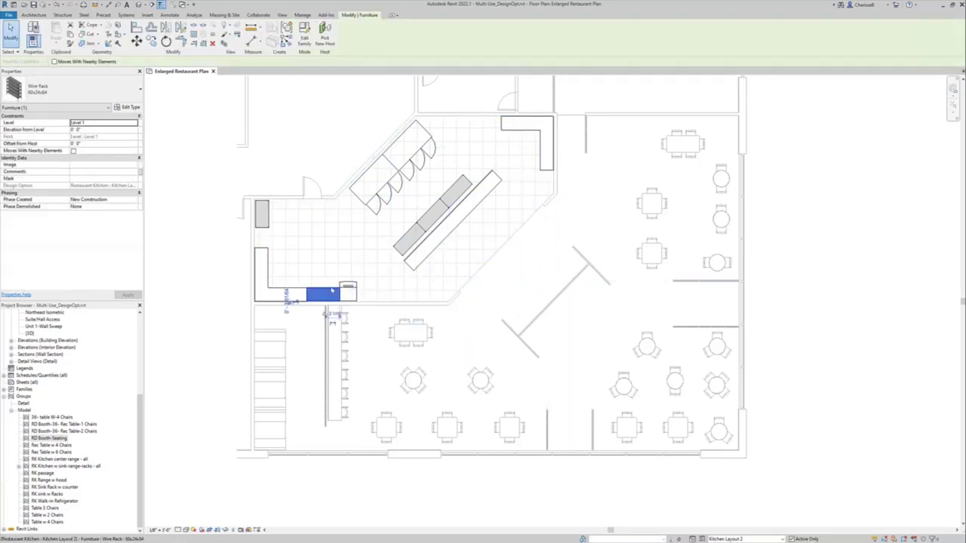
right_click(330, 289)
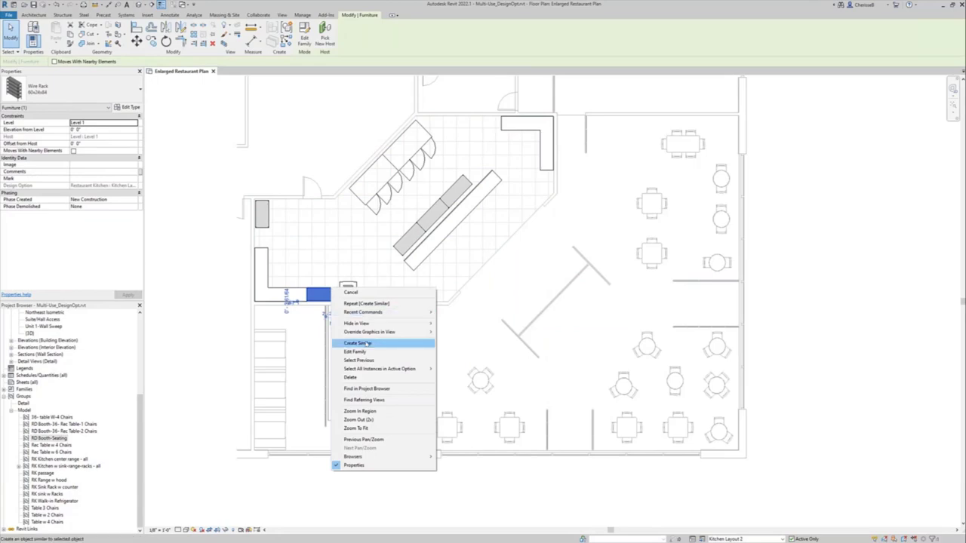
click(368, 343)
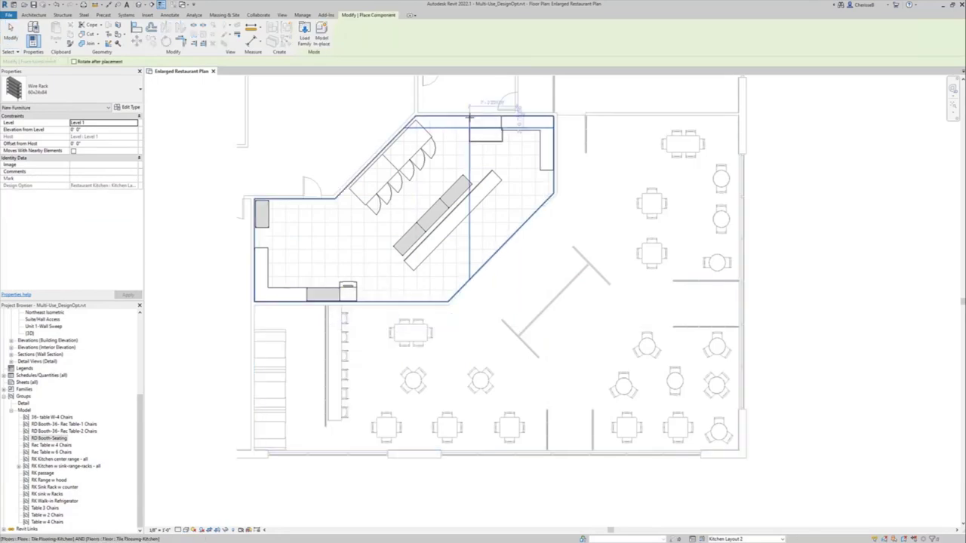
scroll(467, 120, up, 2)
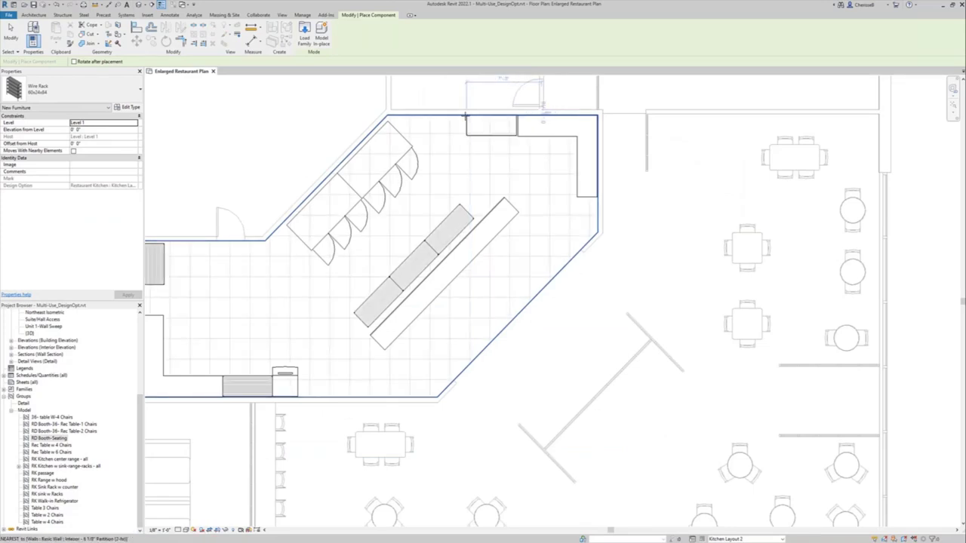
click(465, 116)
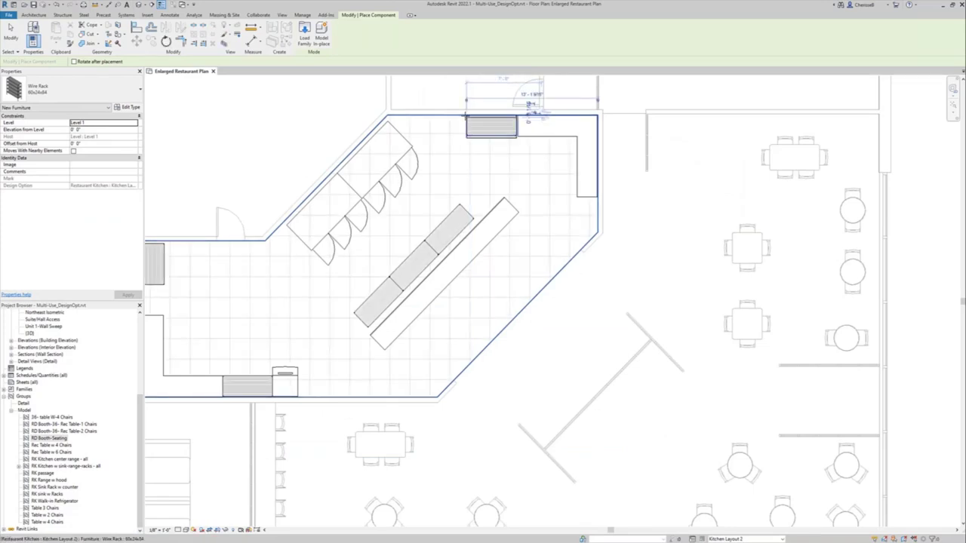
click(416, 116)
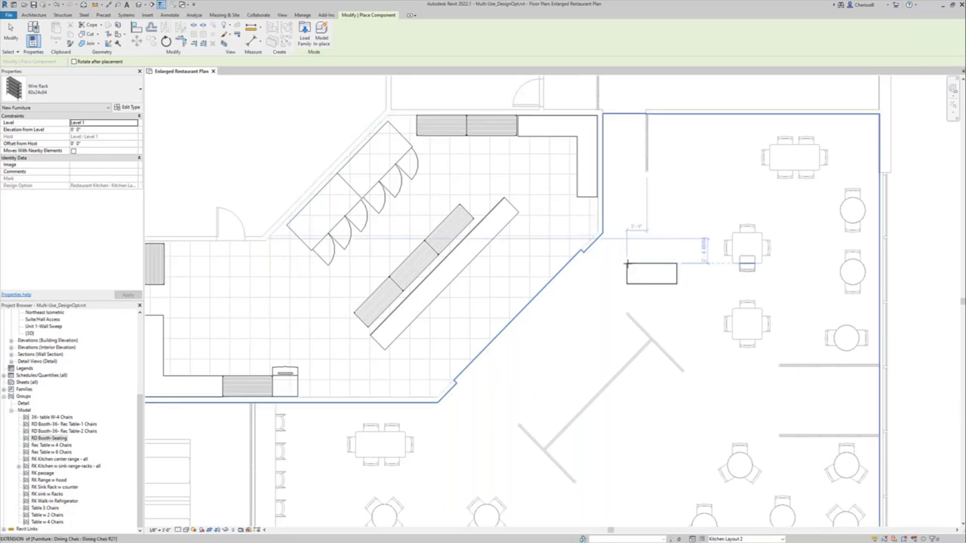
key(Escape)
key(Escape)
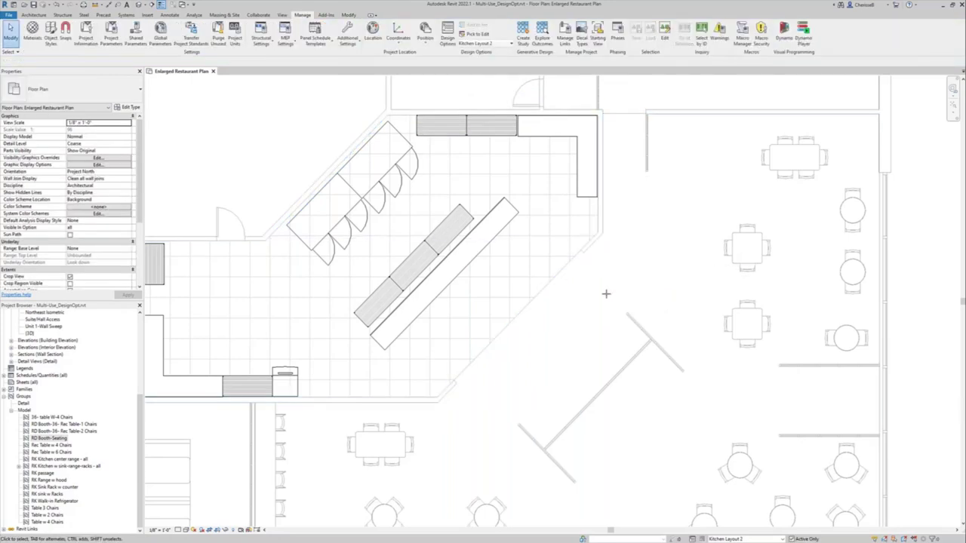
scroll(606, 294, down, 2)
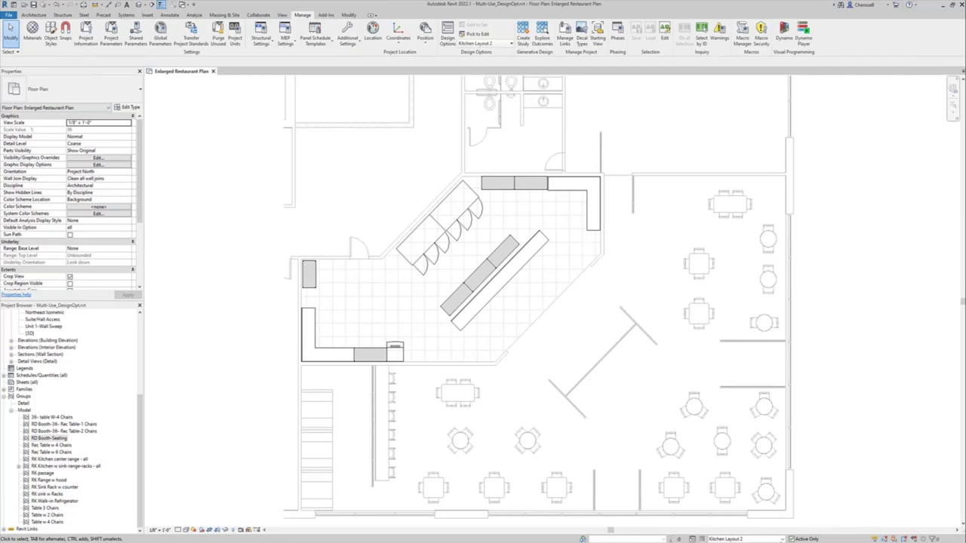
Switch the active design option from Kitchen Layout 2 to Main Model and scroll to Floor Plans.
click(743, 539)
click(733, 499)
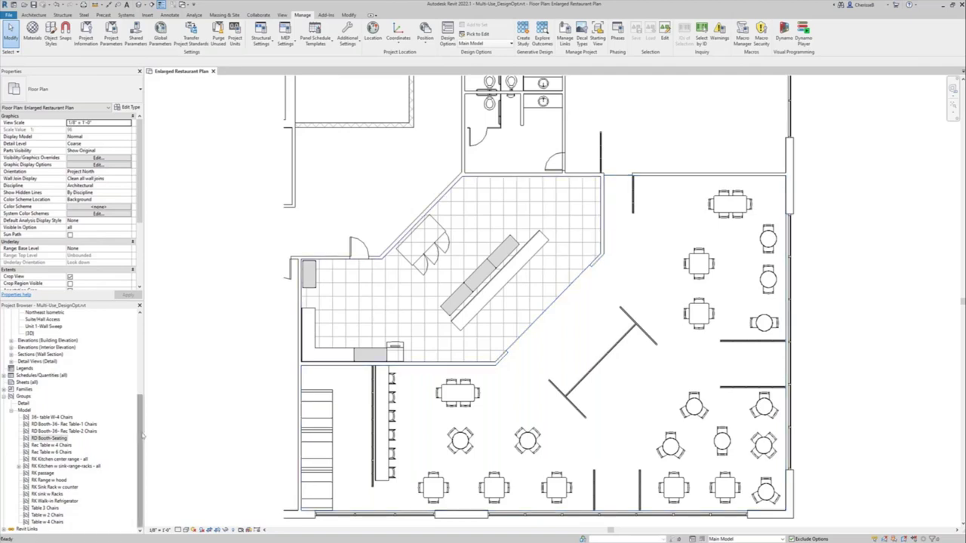
drag(142, 397, 141, 322)
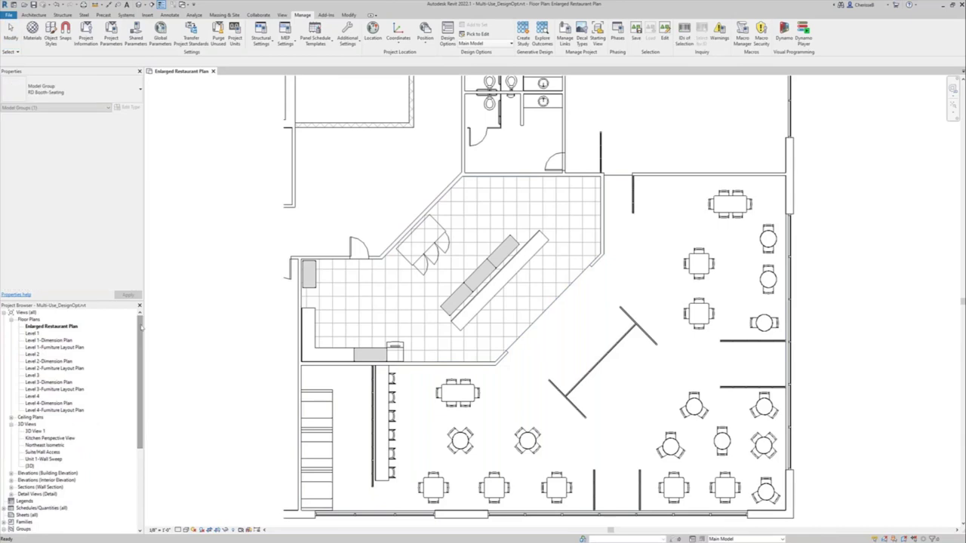
Duplicate the Enlarged Restaurant Plan view, then duplicate the resulting Copy 1 view.
right_click(74, 328)
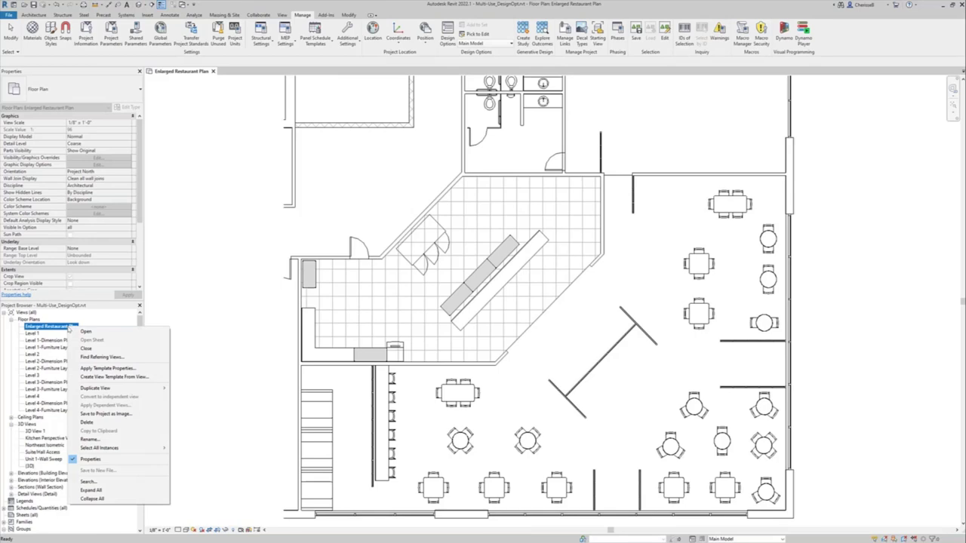
mouse_move(106, 388)
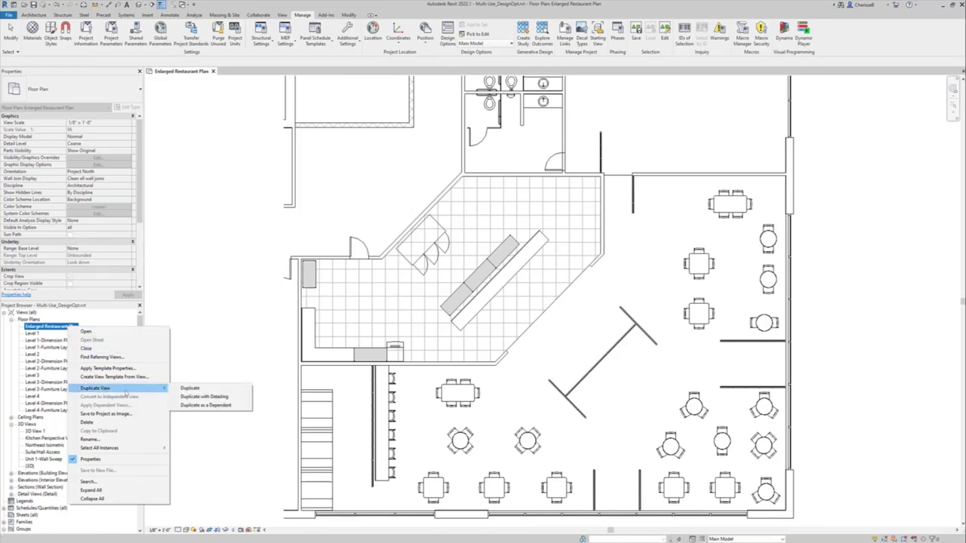
click(191, 393)
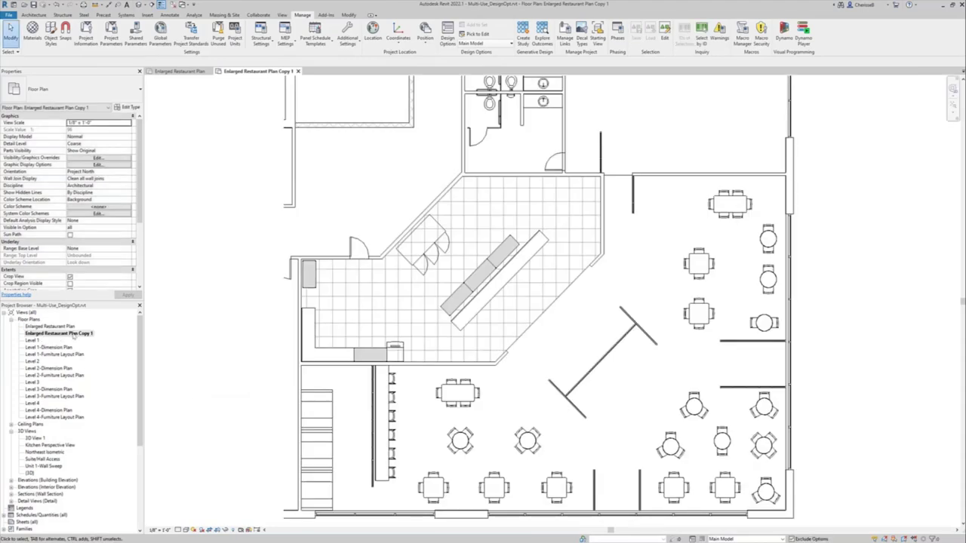
right_click(73, 336)
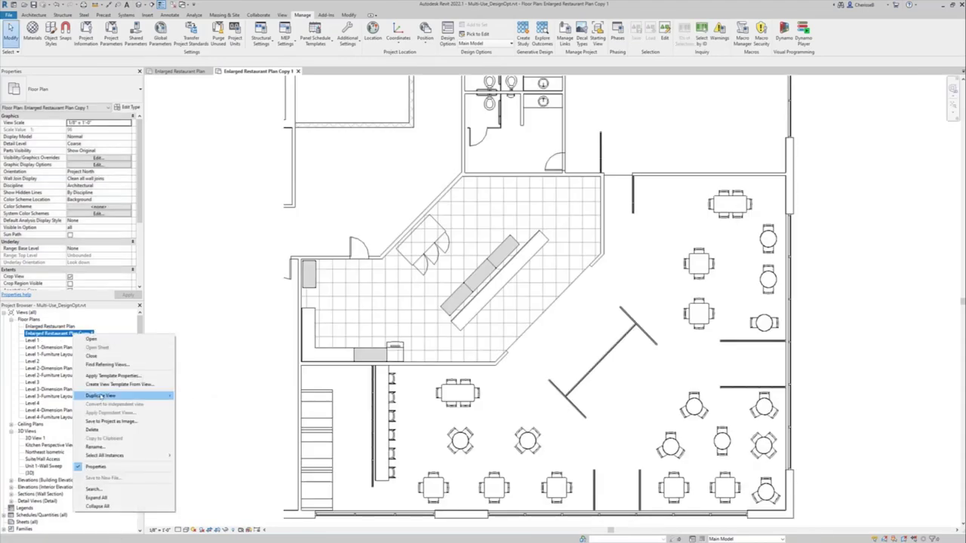
mouse_move(111, 396)
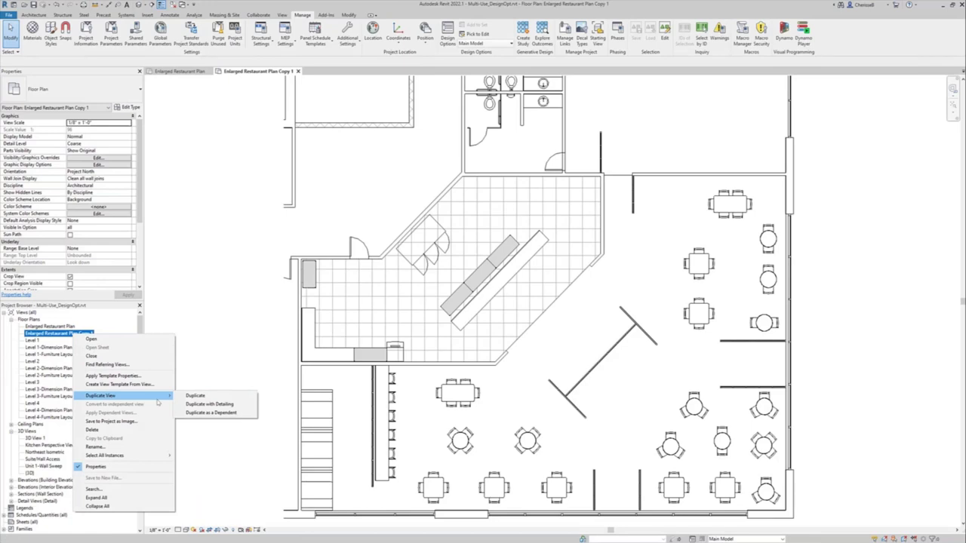
click(185, 395)
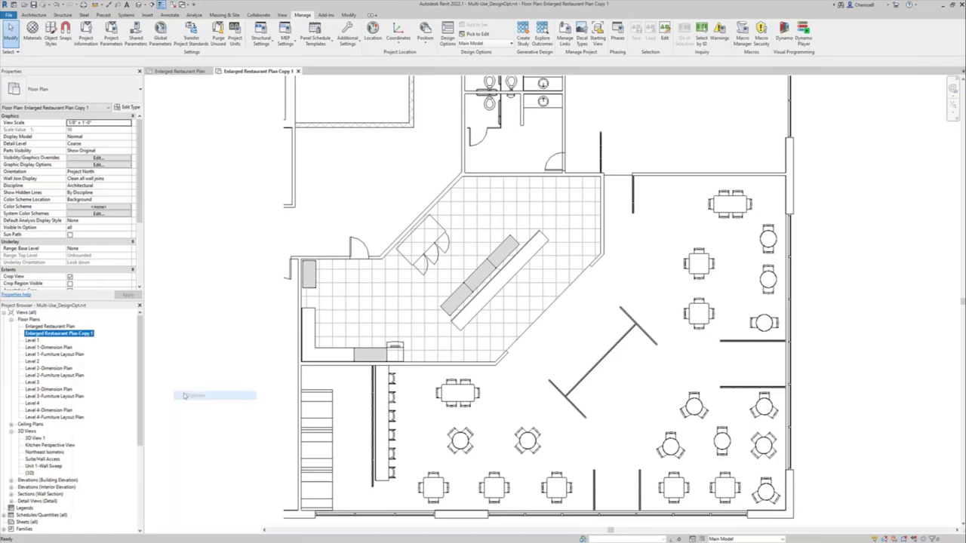
Make a second duplicate of the original plan and begin renaming the Copy 1 view.
click(38, 327)
right_click(47, 328)
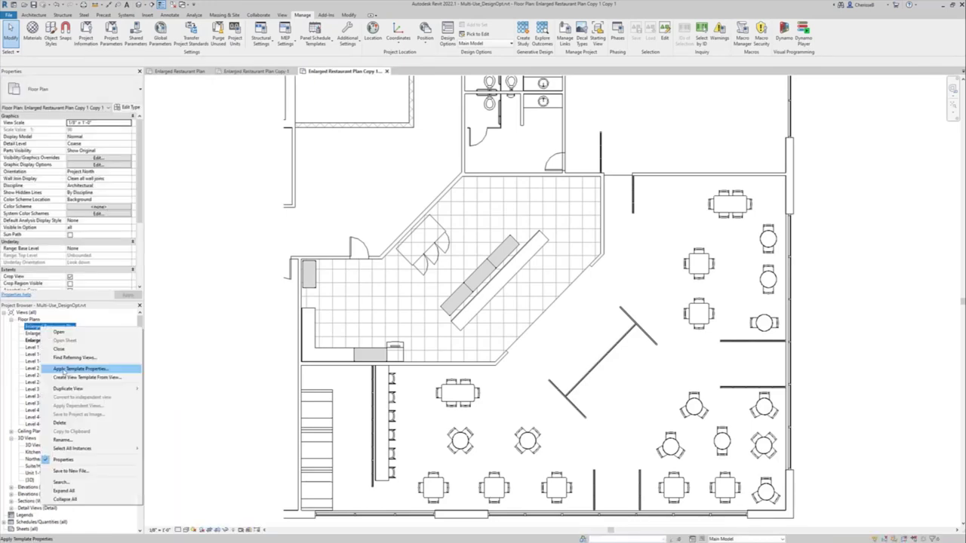
mouse_move(116, 391)
click(163, 388)
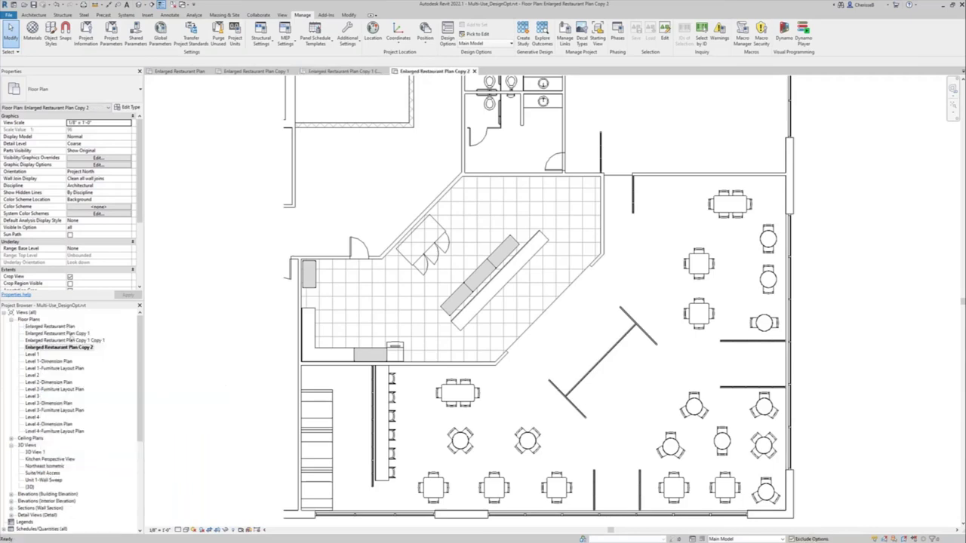
click(73, 332)
click(73, 332)
drag(76, 333, 105, 335)
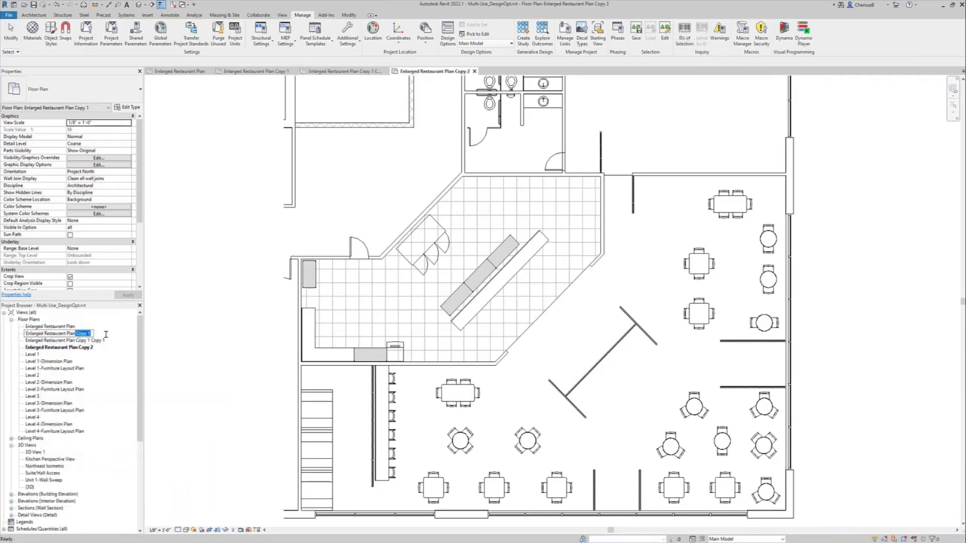
Rename the copied plan views Design Option 1 and Design Option 2, starting Design Option 3.
key(BackSpace)
text(Design Option)
click(78, 341)
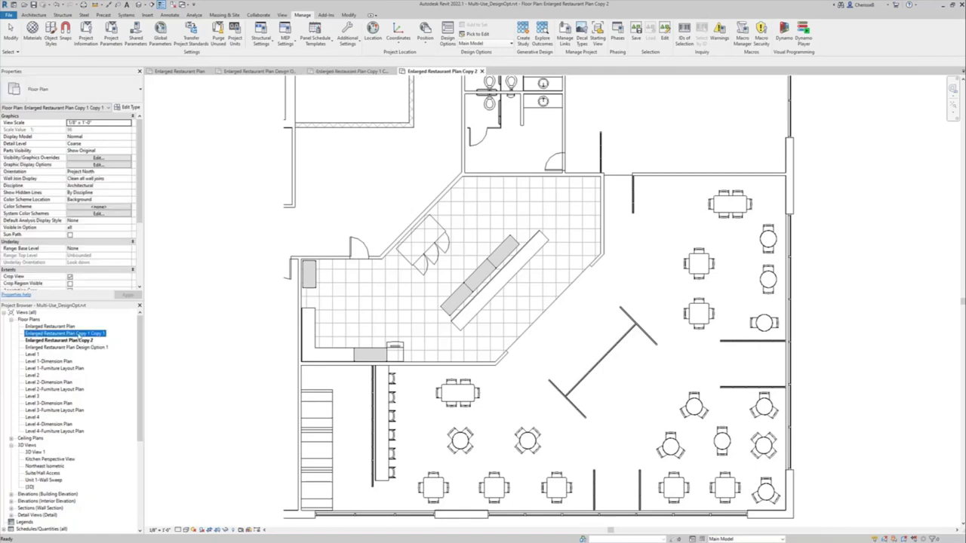
click(79, 335)
key(ctrl+v)
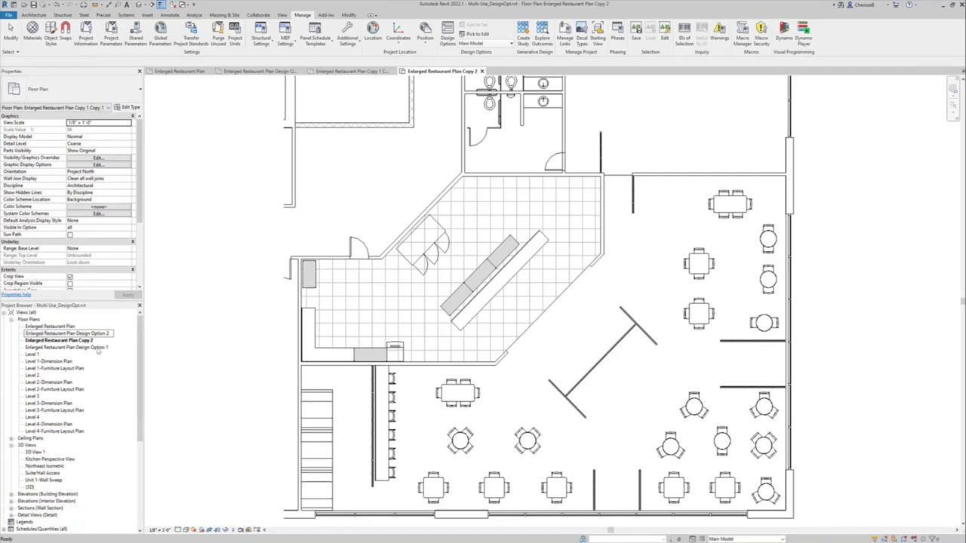
click(87, 340)
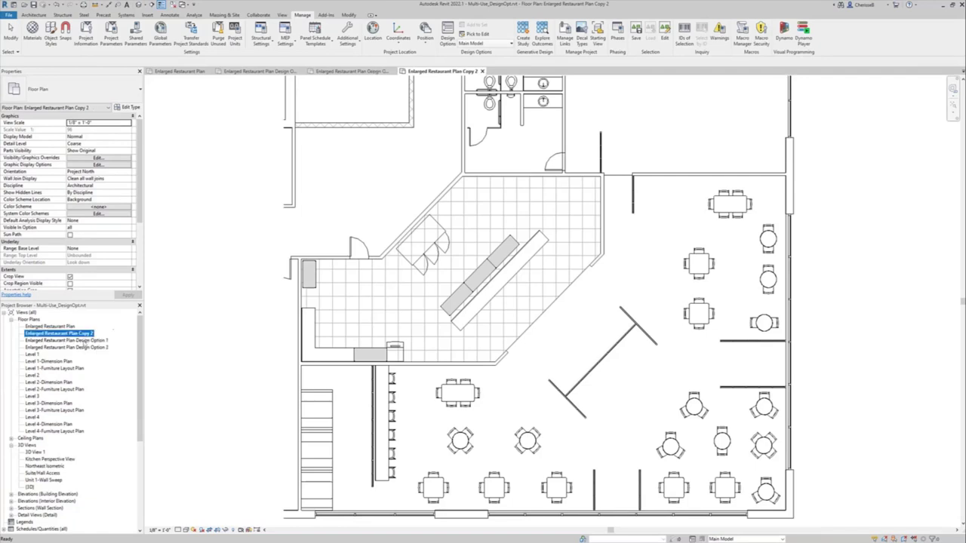
click(84, 333)
key(ctrl+v)
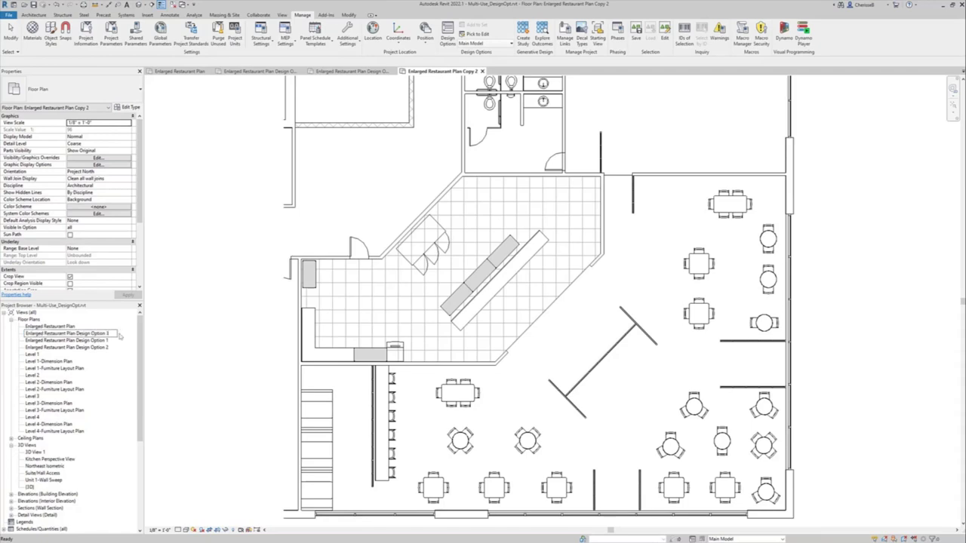
Confirm the Design Option 3 view name and open the Design Option 1 plan view.
click(170, 365)
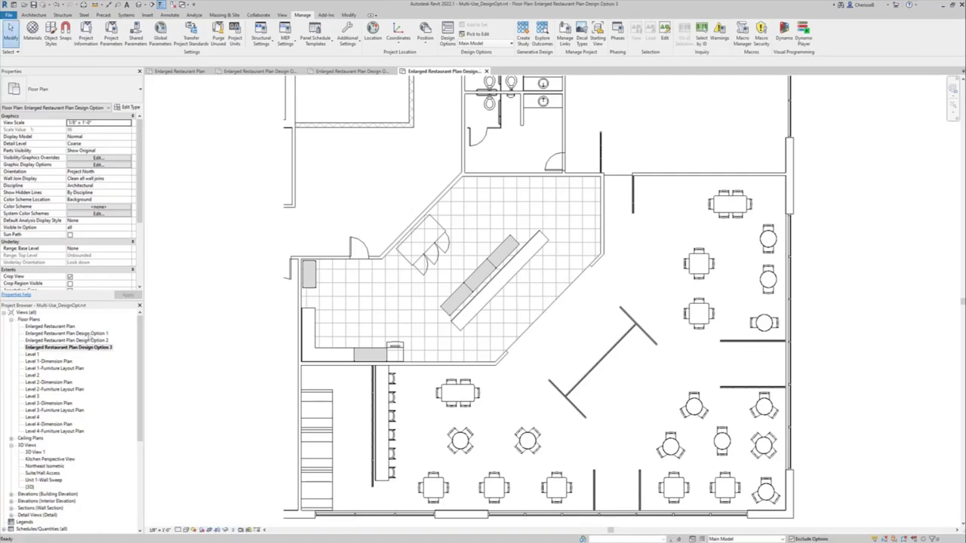
click(89, 334)
double_click(89, 337)
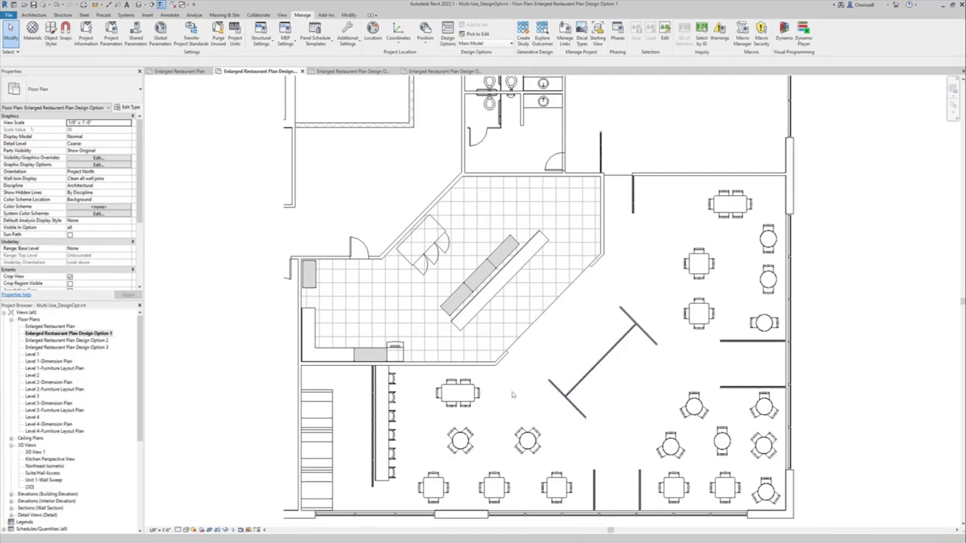
In Visibility/Graphics, show Furniture Layout 1 and Kitchen Layout 1 for this view.
key(v)
key(g)
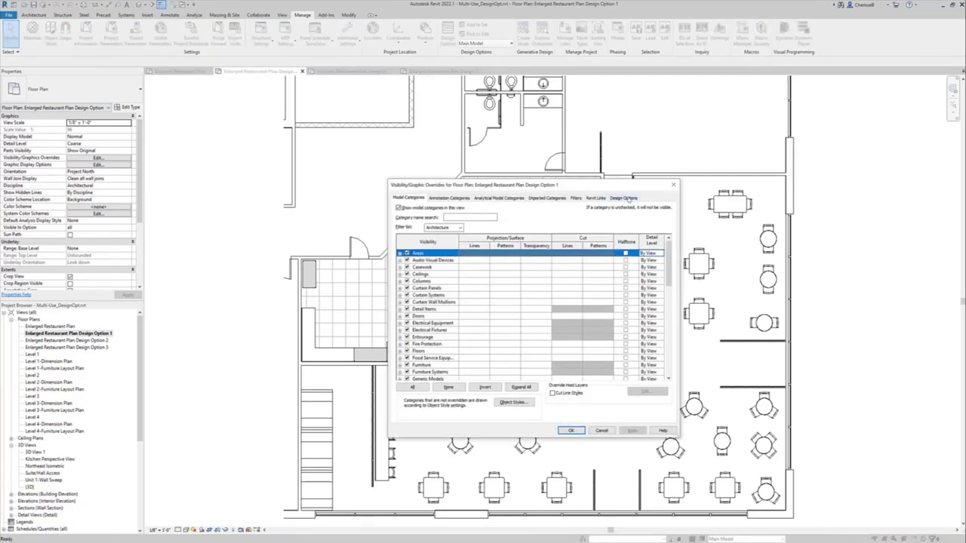
click(624, 197)
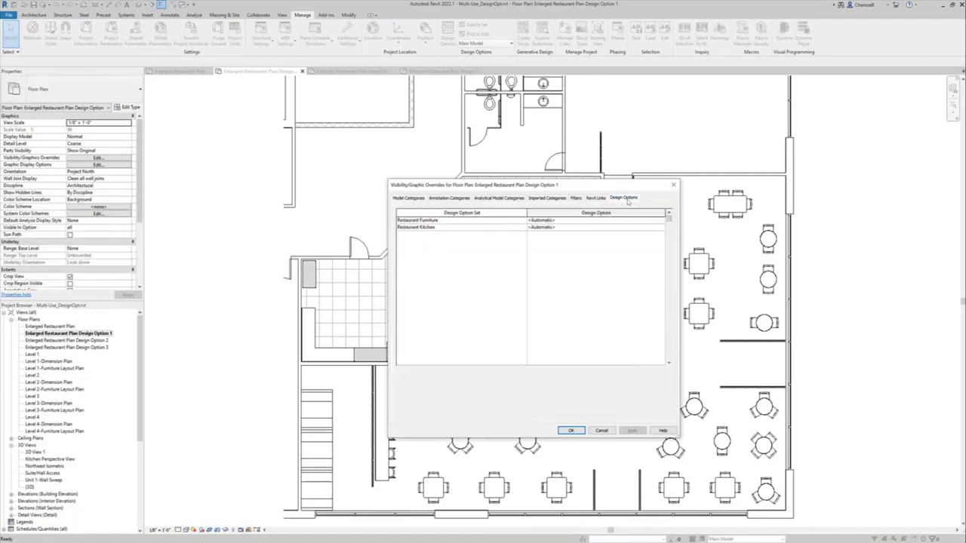
click(663, 221)
click(585, 235)
click(662, 227)
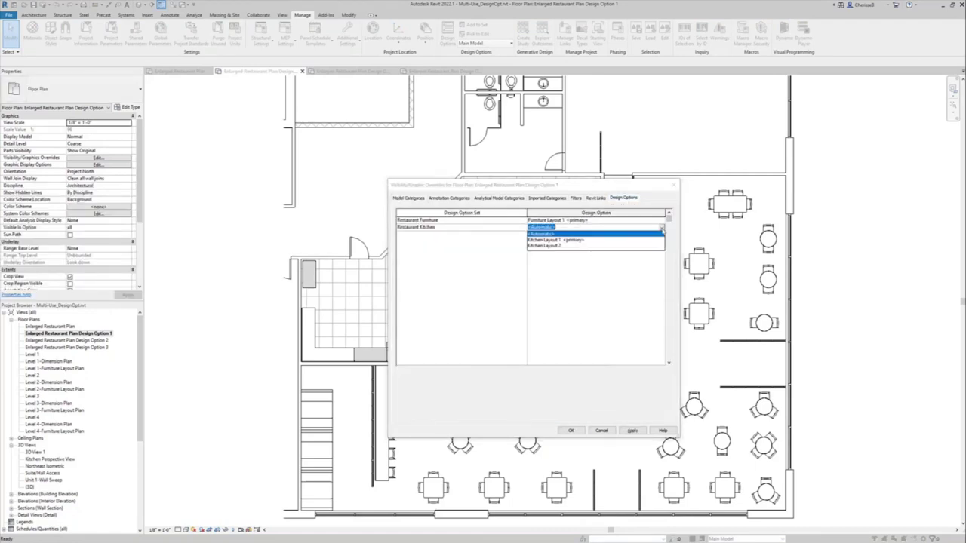
click(555, 240)
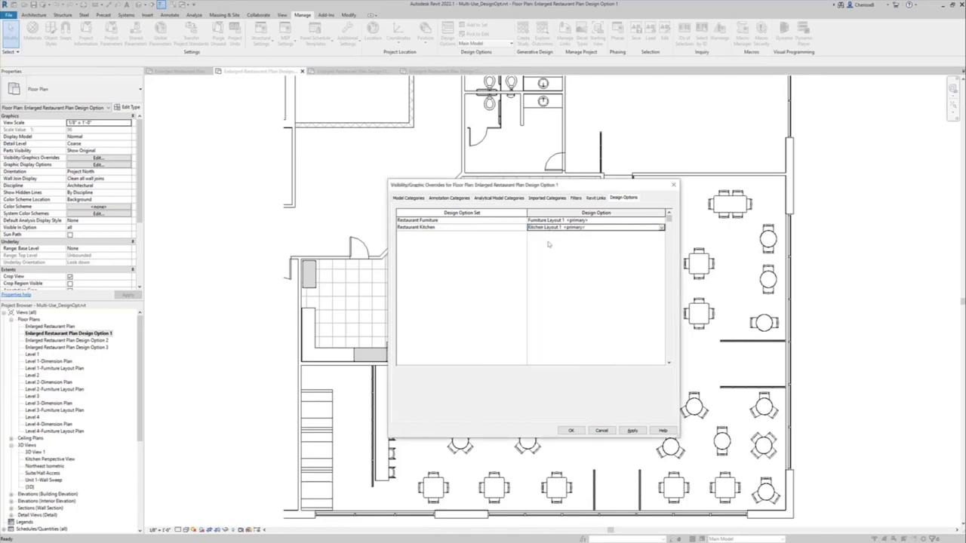
click(571, 431)
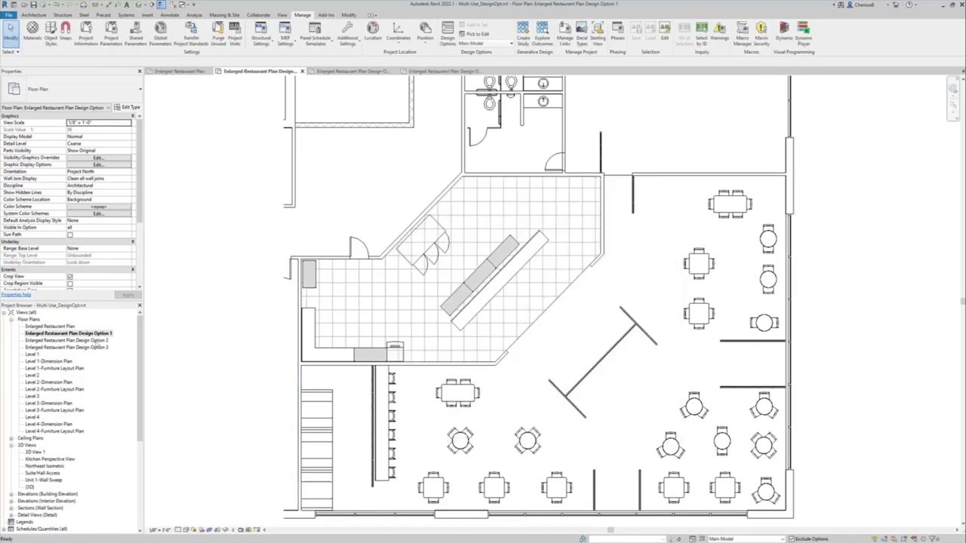
click(96, 341)
Set the Design Option 2 plan to show Furniture Layout 2 and Kitchen Layout 2.
double_click(96, 342)
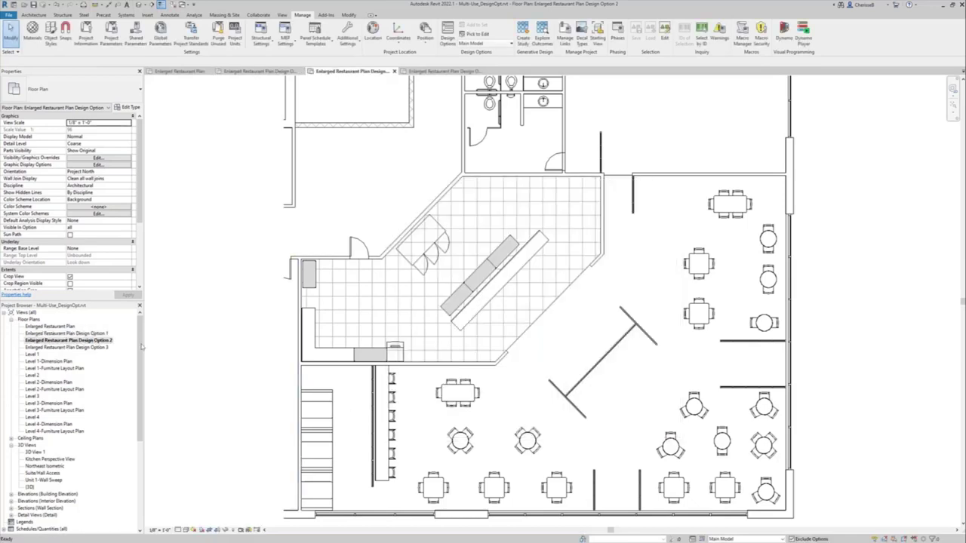
key(v)
key(g)
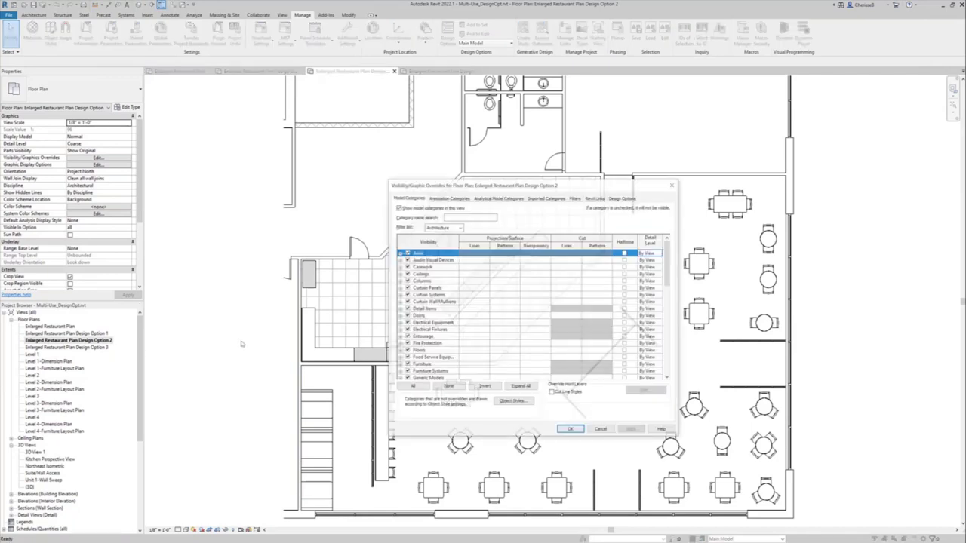
click(623, 198)
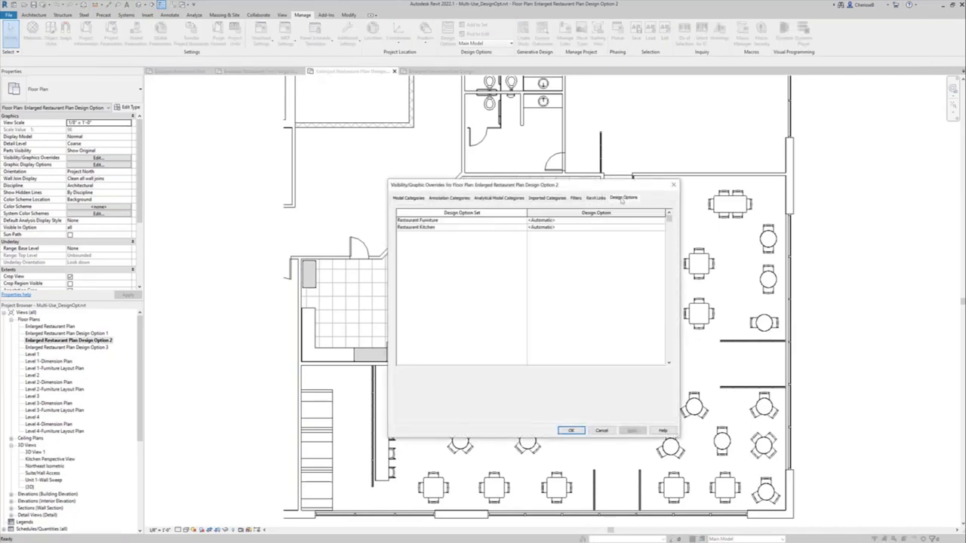
click(655, 221)
click(552, 240)
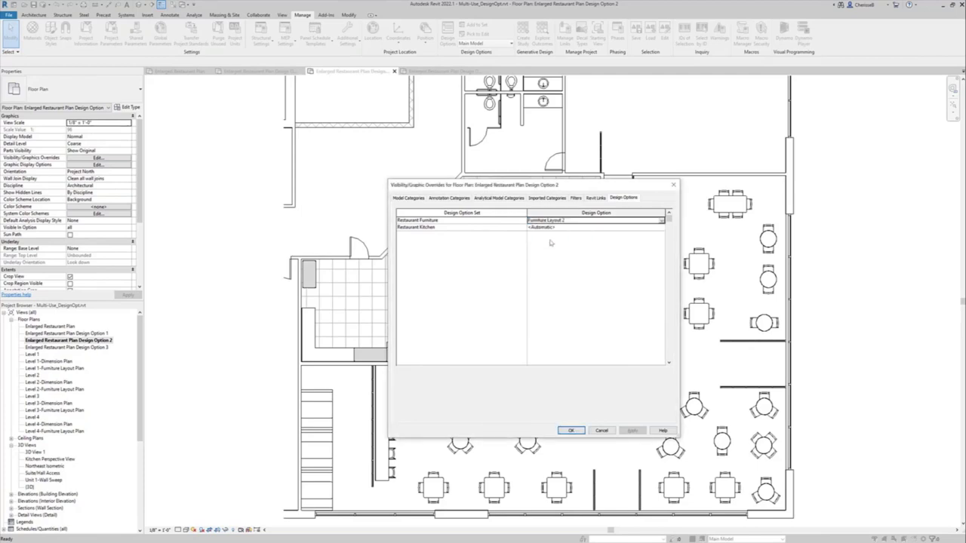
click(661, 227)
click(661, 227)
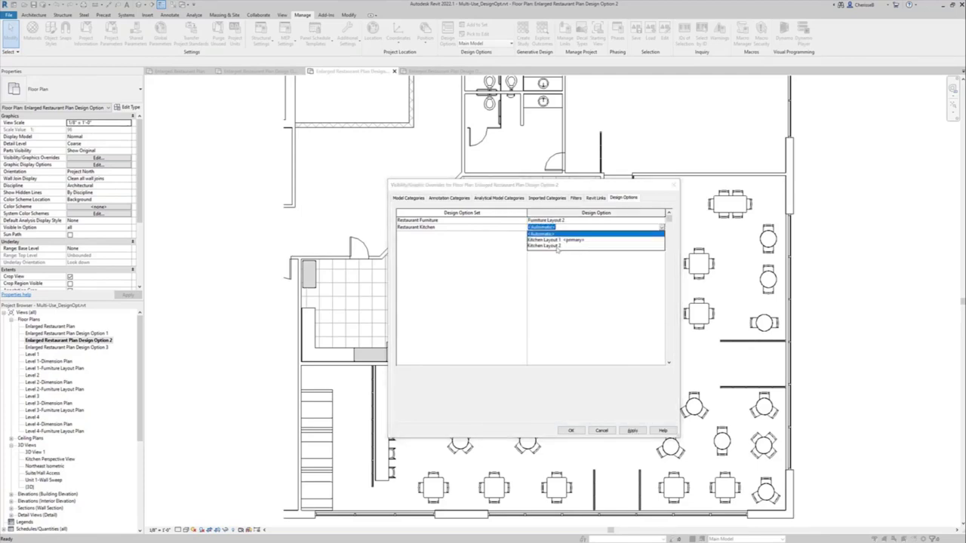
click(556, 246)
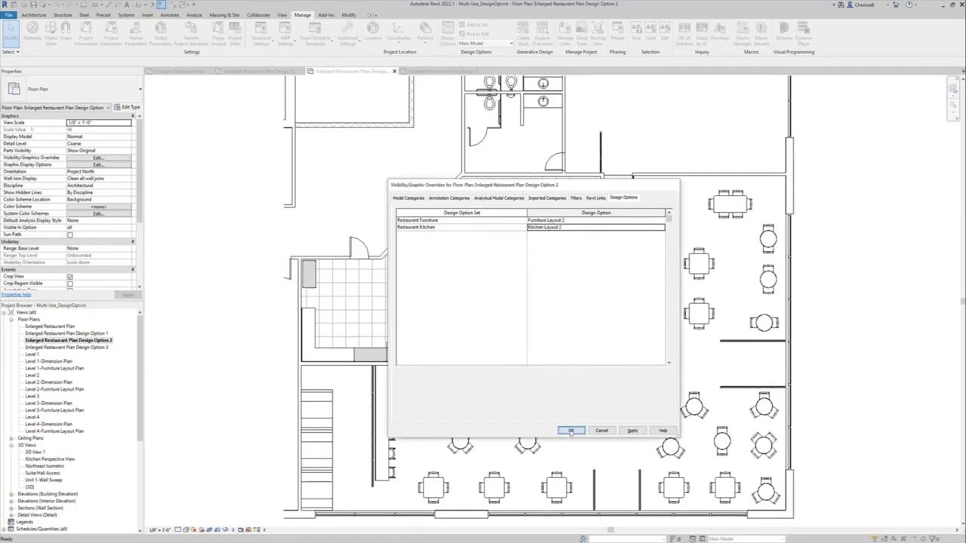
click(571, 431)
Set the Design Option 3 plan to show Furniture Layout 2 and Kitchen Layout 1.
double_click(70, 347)
key(v)
key(g)
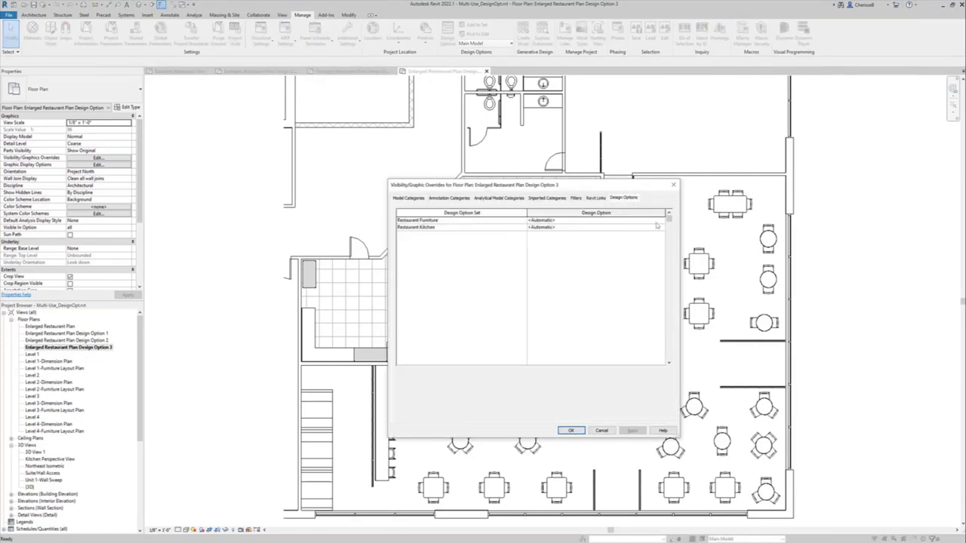
click(656, 224)
click(660, 220)
click(643, 240)
click(657, 227)
click(661, 227)
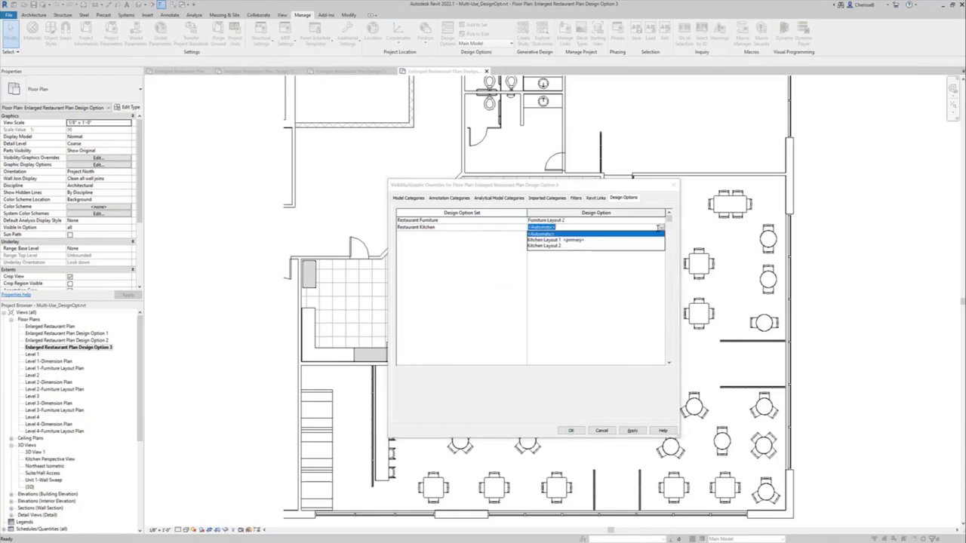
click(571, 240)
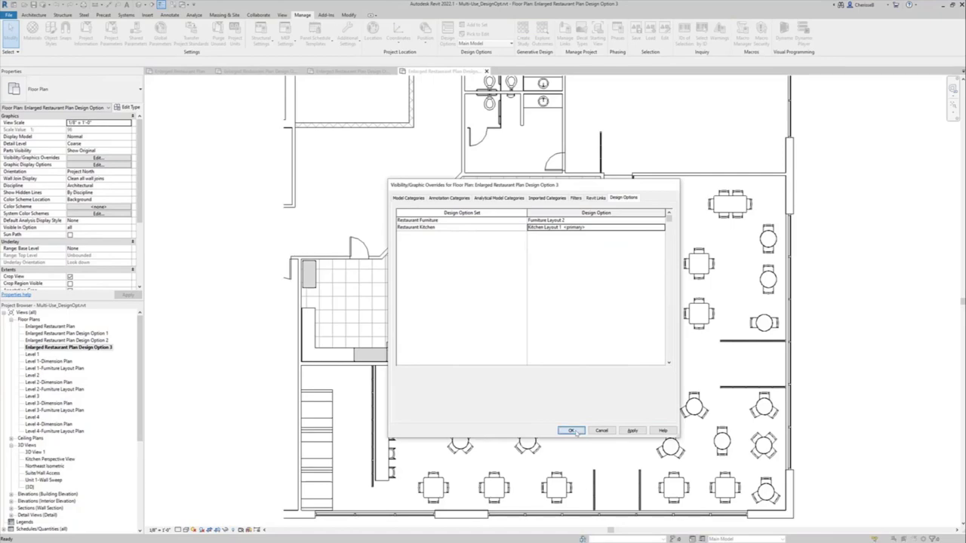
click(571, 431)
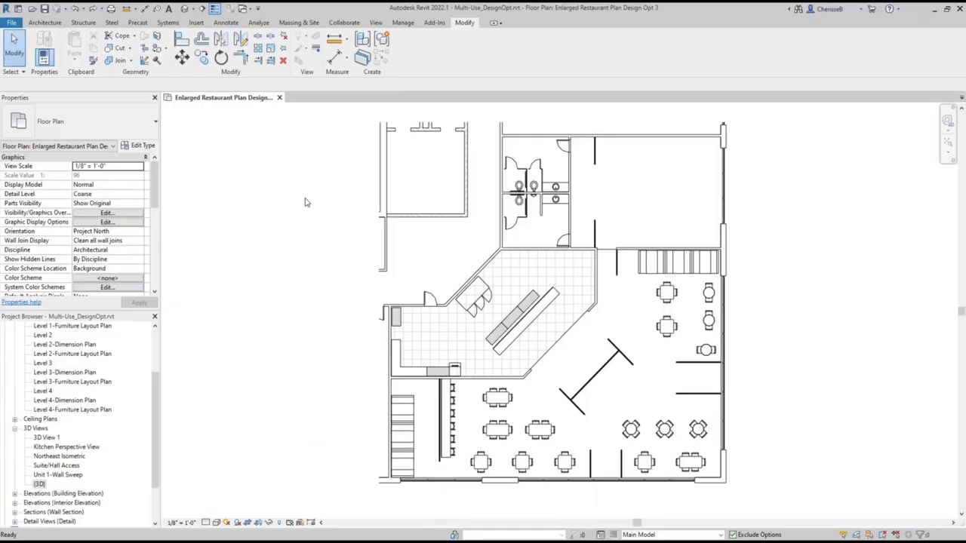
Open the default {3D} view, cropped to the Design Option 1 plan and tilted to an isometric angle.
click(183, 9)
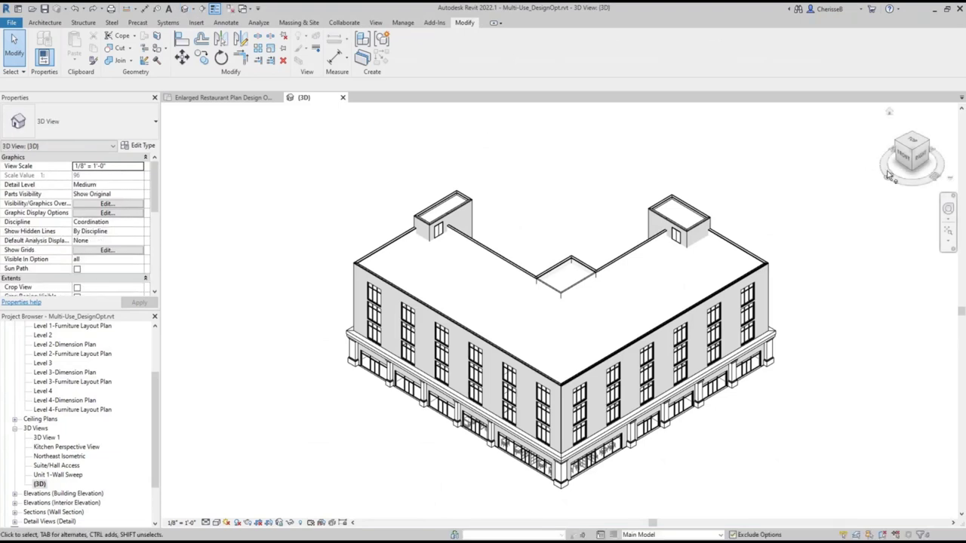
click(950, 181)
mouse_move(845, 304)
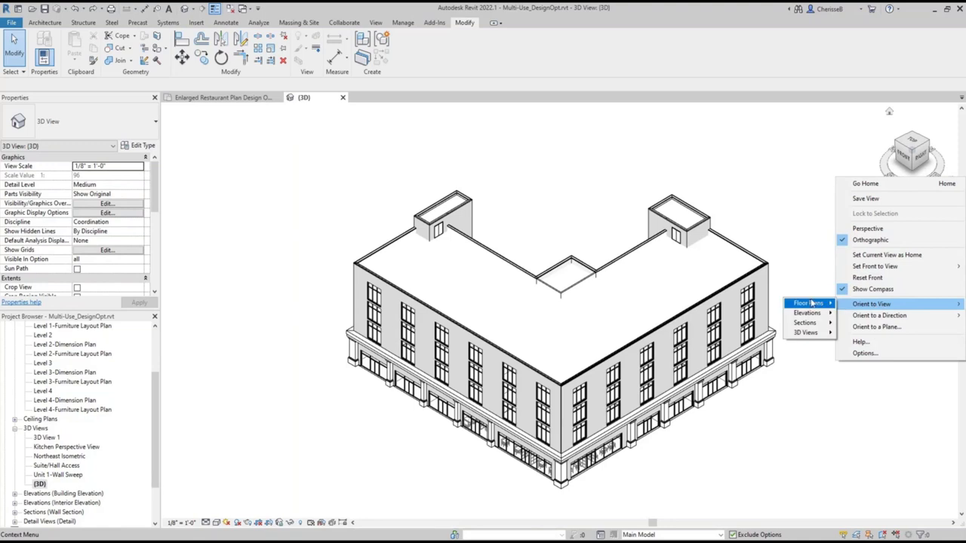
mouse_move(812, 302)
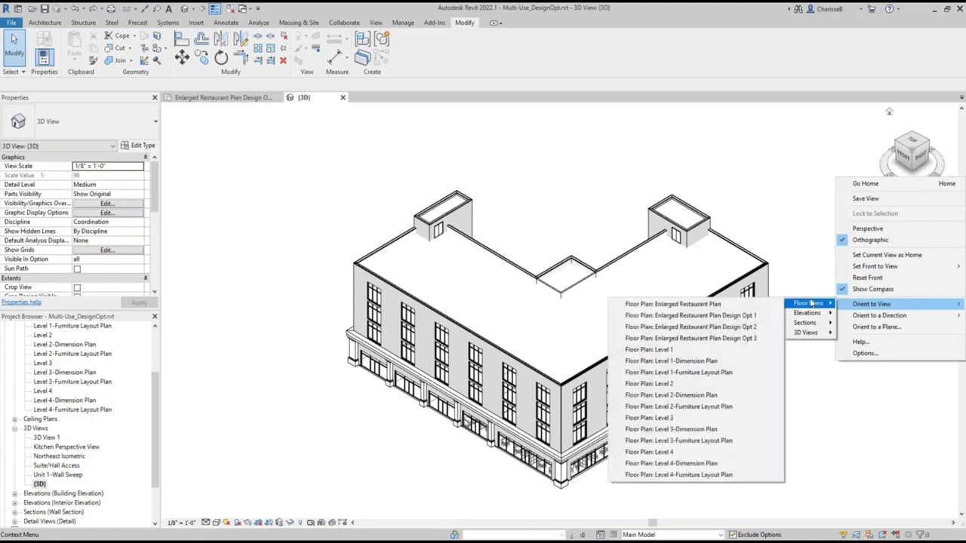
click(753, 317)
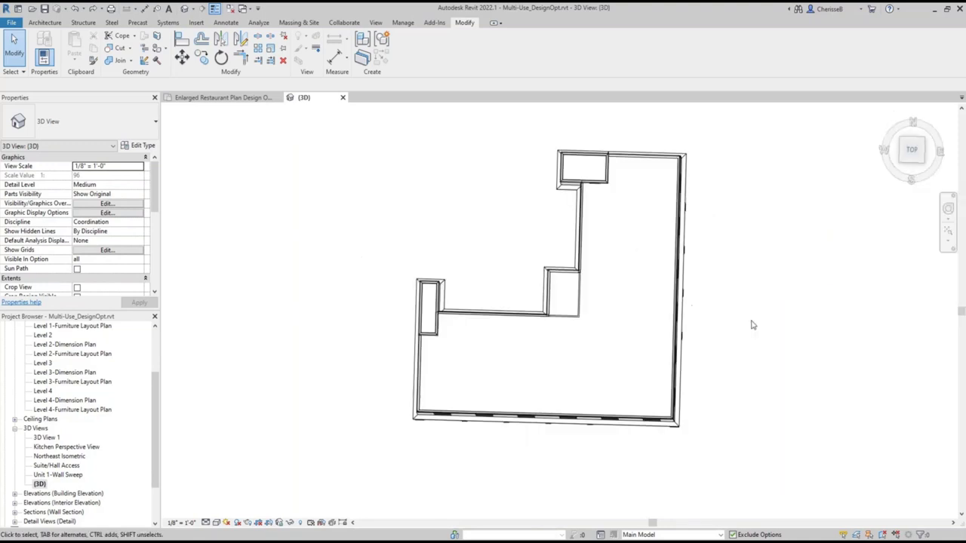
click(924, 165)
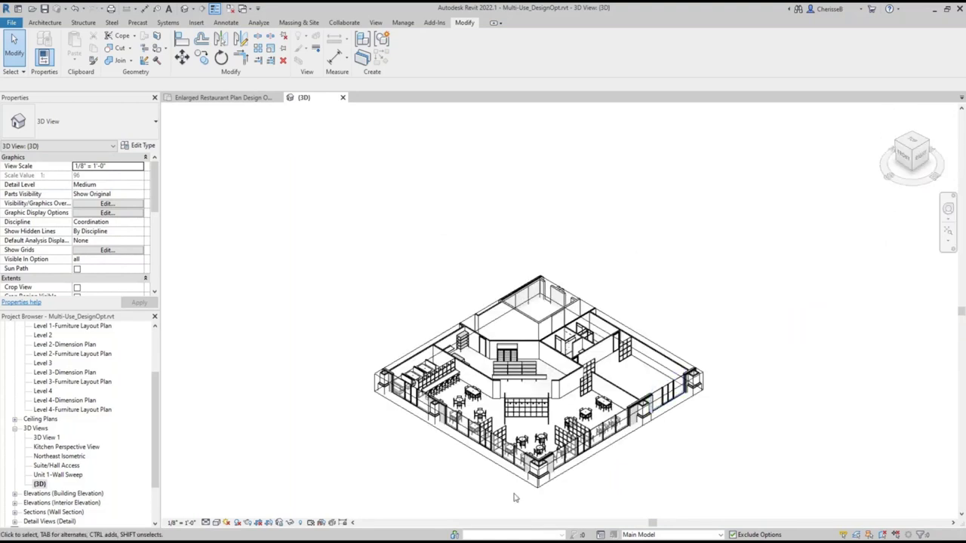
scroll(514, 498, up, 2)
scroll(514, 498, up, 2)
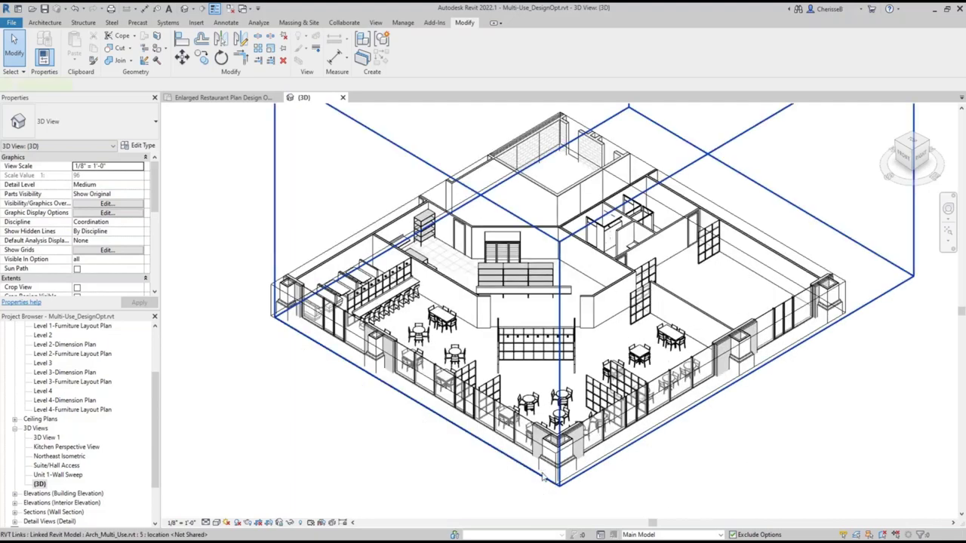
Hide the section box in the 3D view and switch its visual style to Consistent Colors.
click(542, 476)
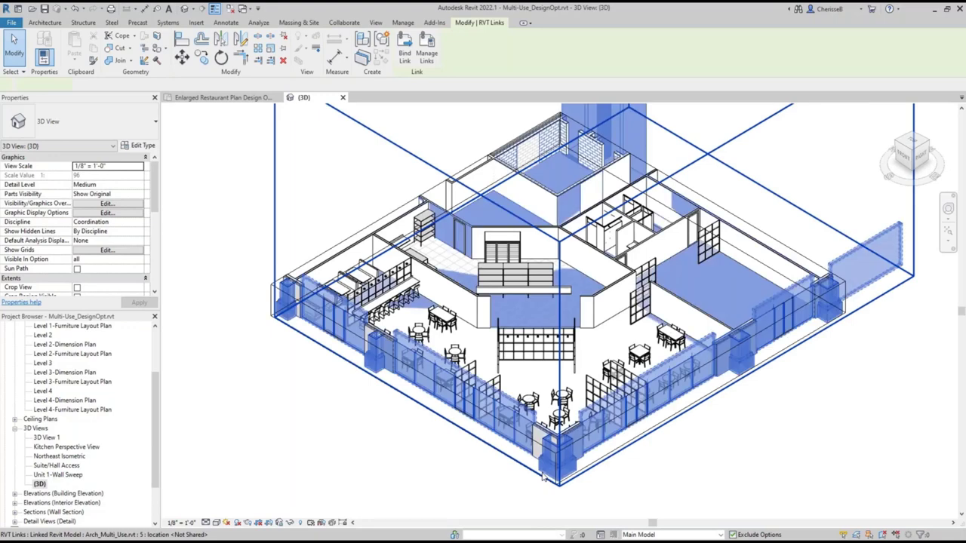
key(Escape)
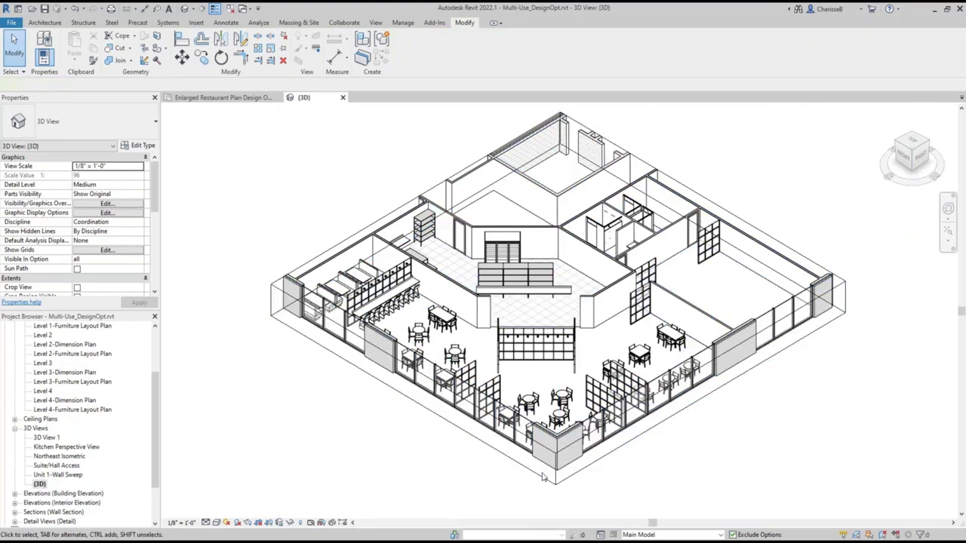
right_click(540, 479)
mouse_move(637, 252)
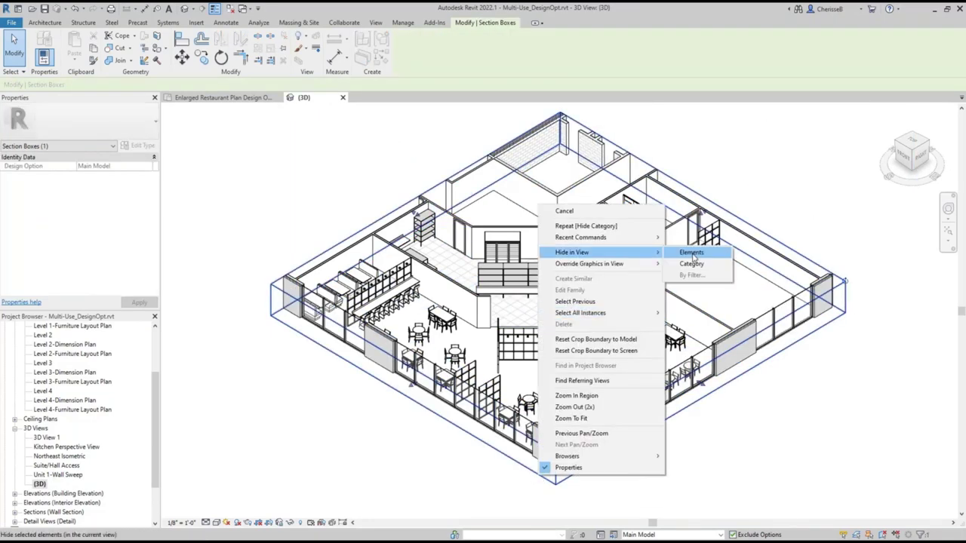
click(691, 253)
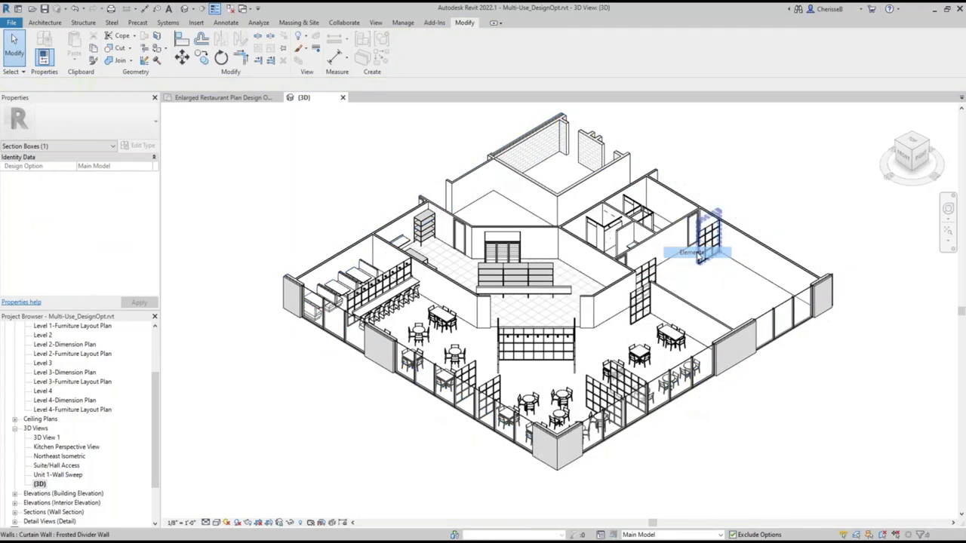
click(217, 522)
click(234, 502)
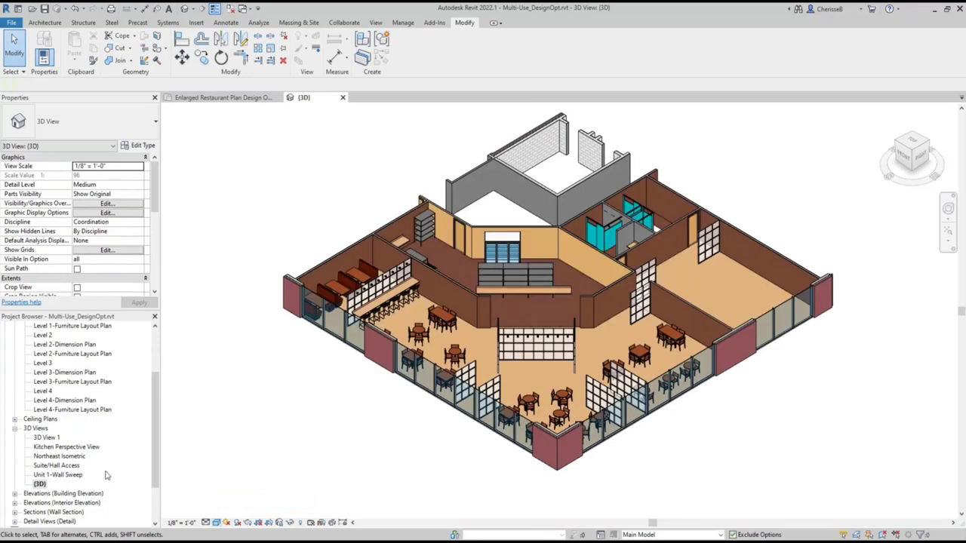
Rename the default {3D} view to 'Restaurant Cutaway Design Opt 1'.
click(39, 485)
right_click(40, 485)
click(143, 465)
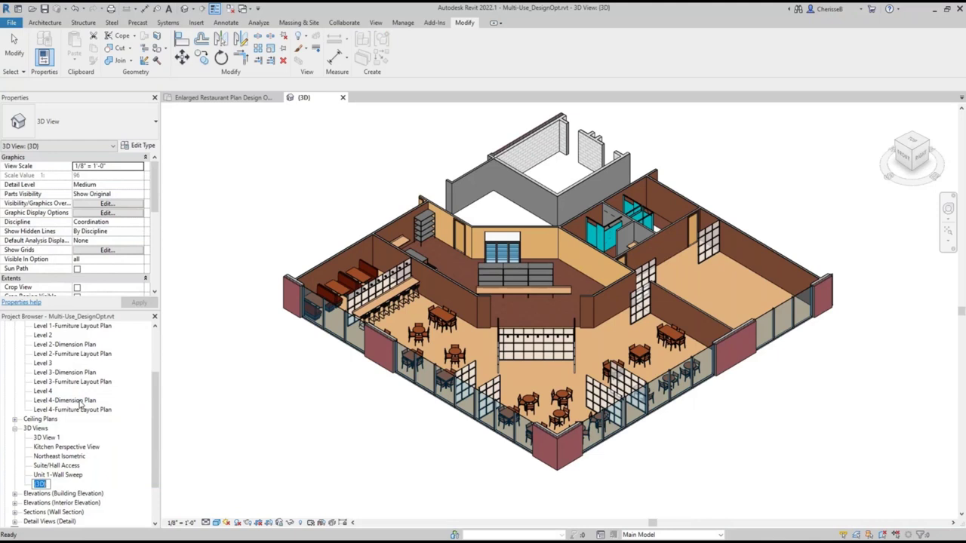
text(Restaurant Cutaway Design)
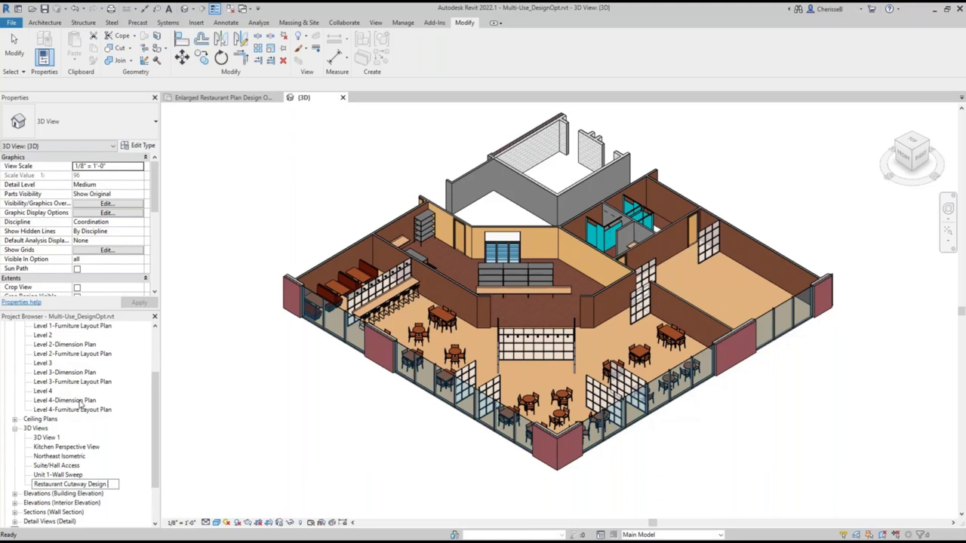
text( Opt 1)
key(Return)
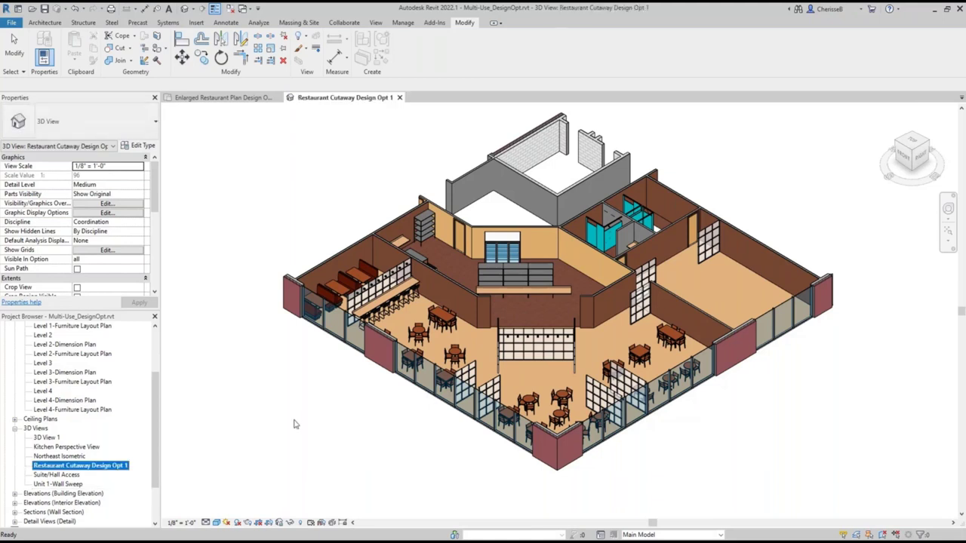
Set the view's design options to Furniture Layout 1 and Kitchen layout 1.
click(295, 424)
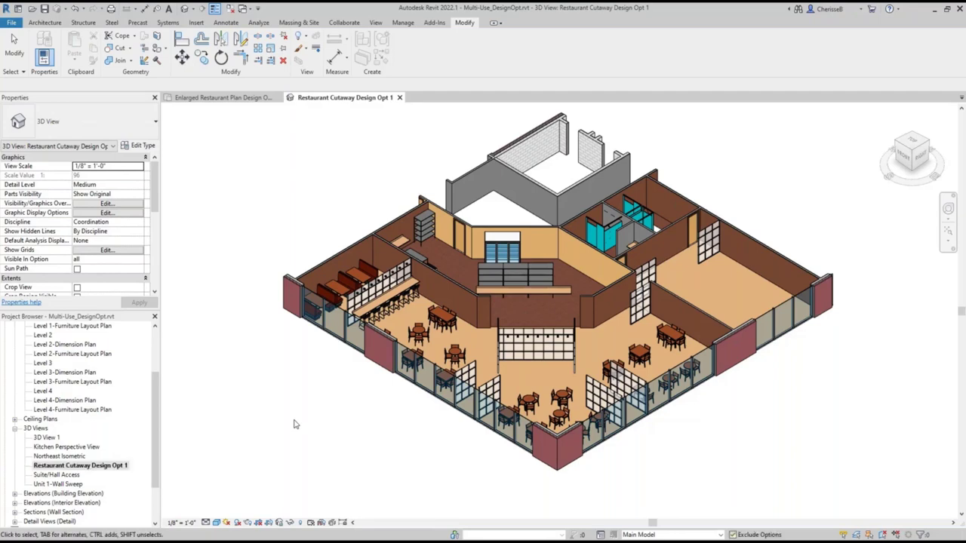
key(v)
key(v)
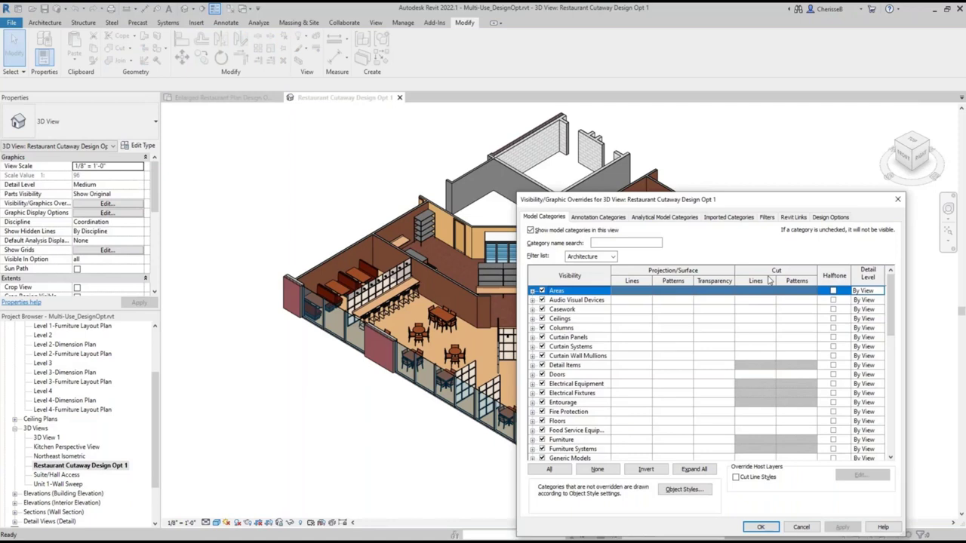
click(830, 217)
click(880, 247)
click(878, 258)
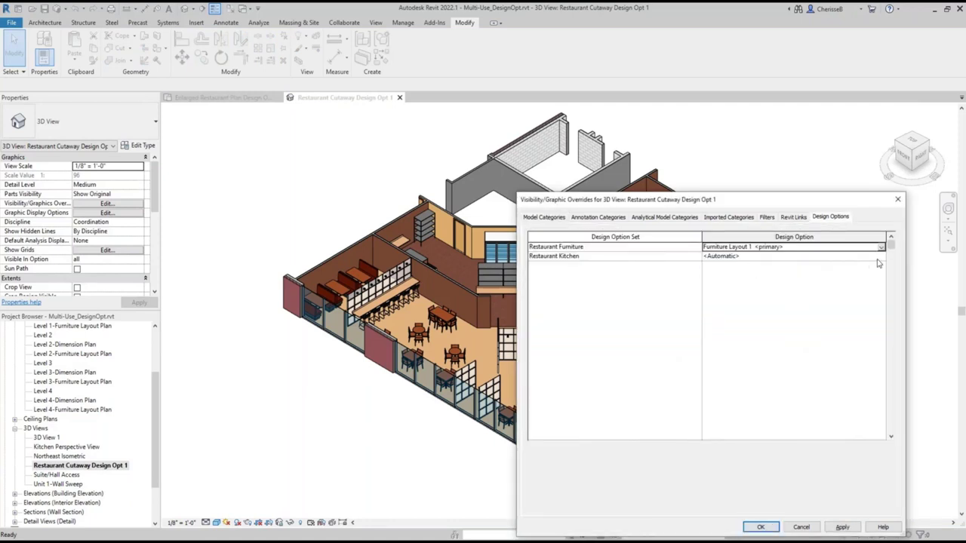
click(878, 258)
click(880, 257)
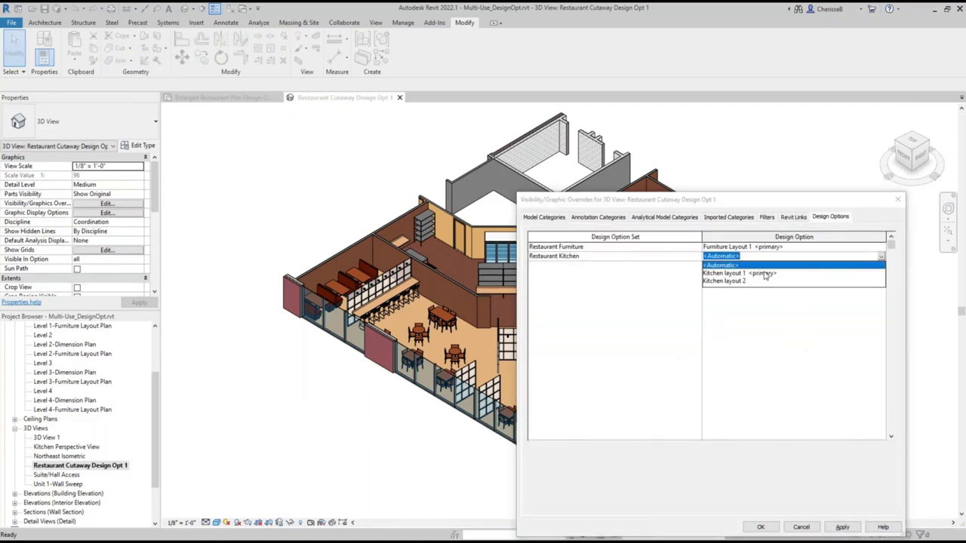
click(764, 276)
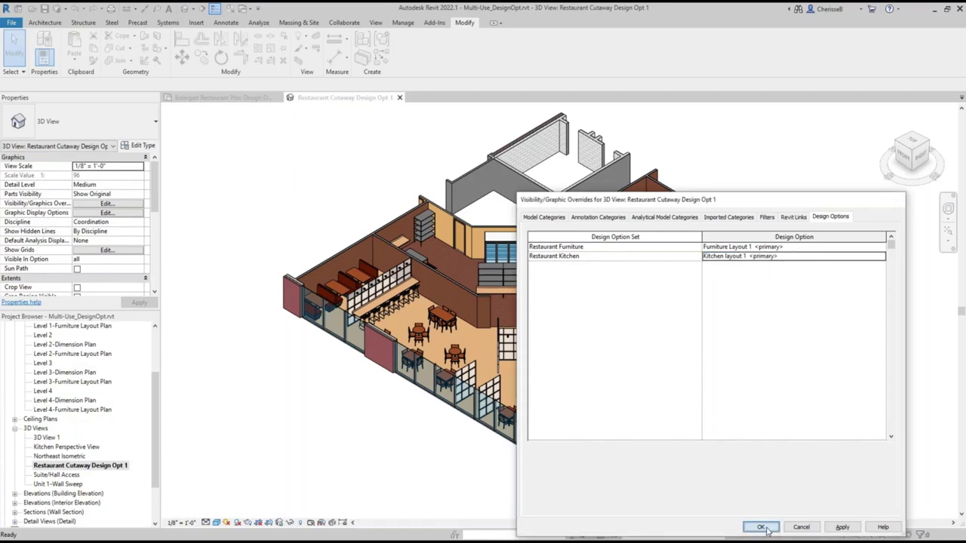
click(761, 527)
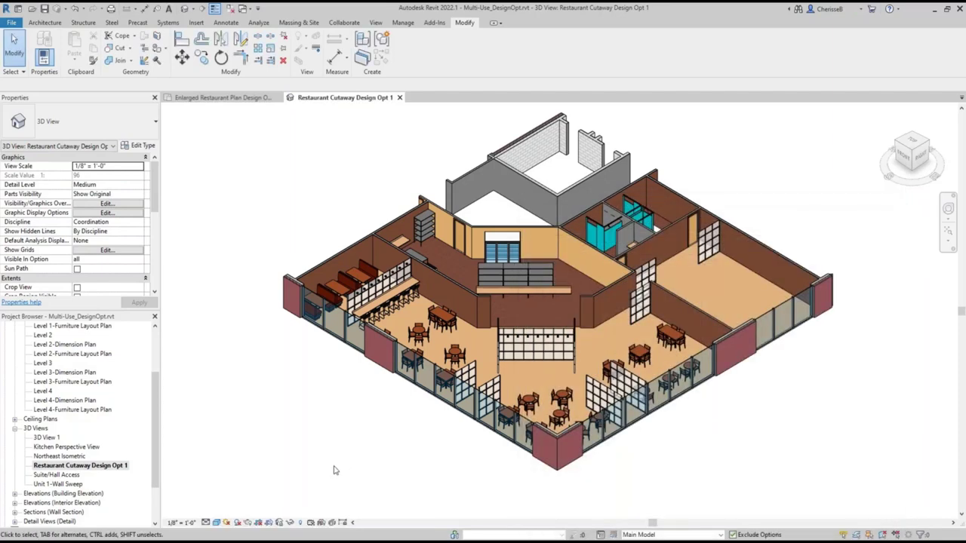
Duplicate the Opt 1 view and rename the copy 'Restaurant Cutaway Design Opt 2'.
right_click(86, 468)
mouse_move(174, 310)
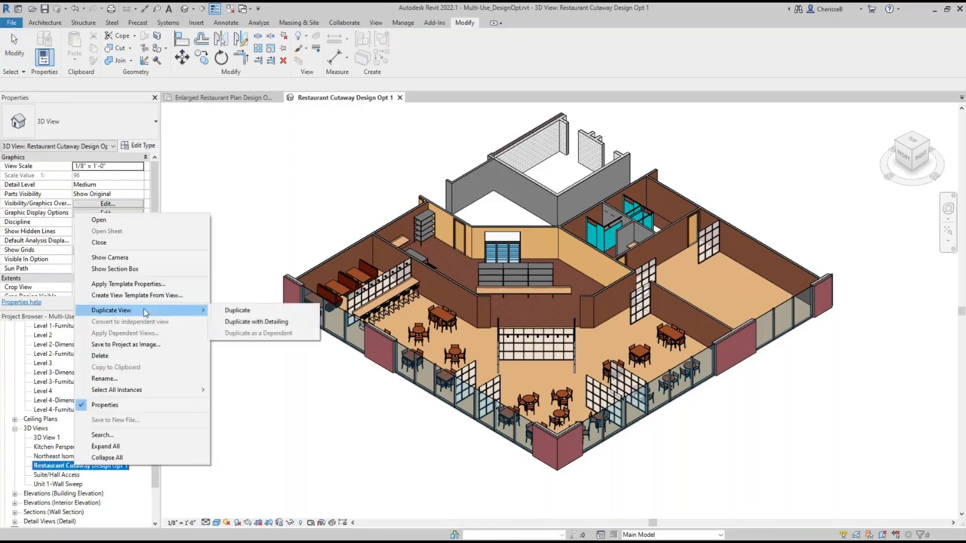
click(235, 311)
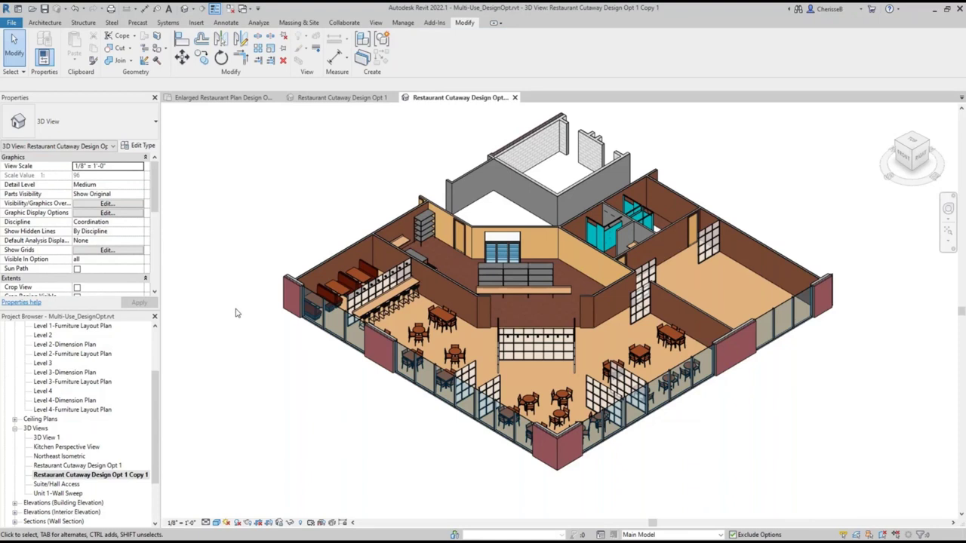
click(123, 474)
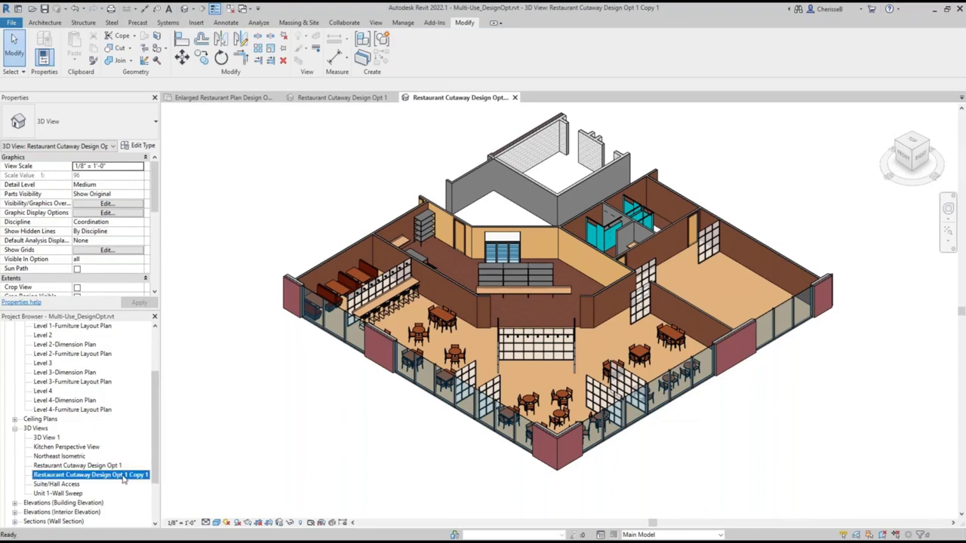
drag(123, 474, 149, 475)
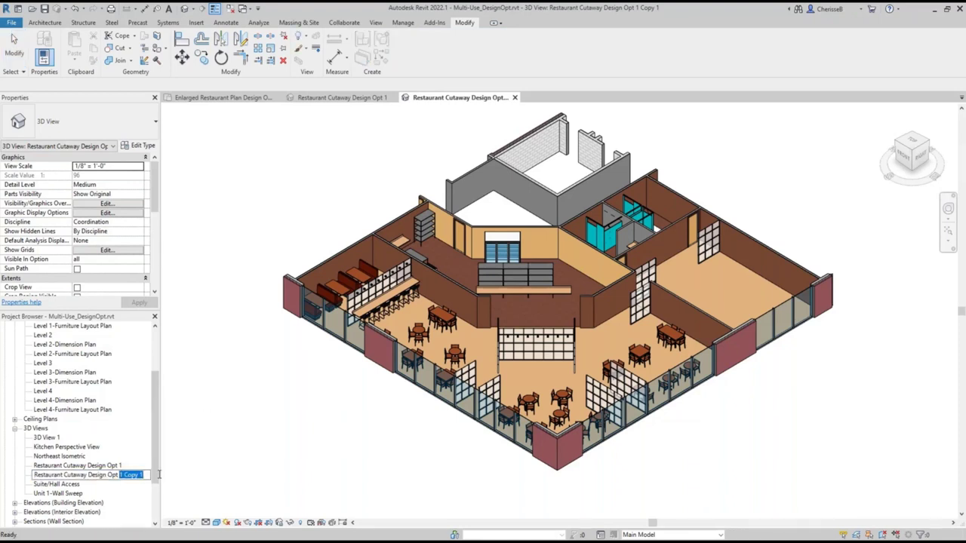
text(2)
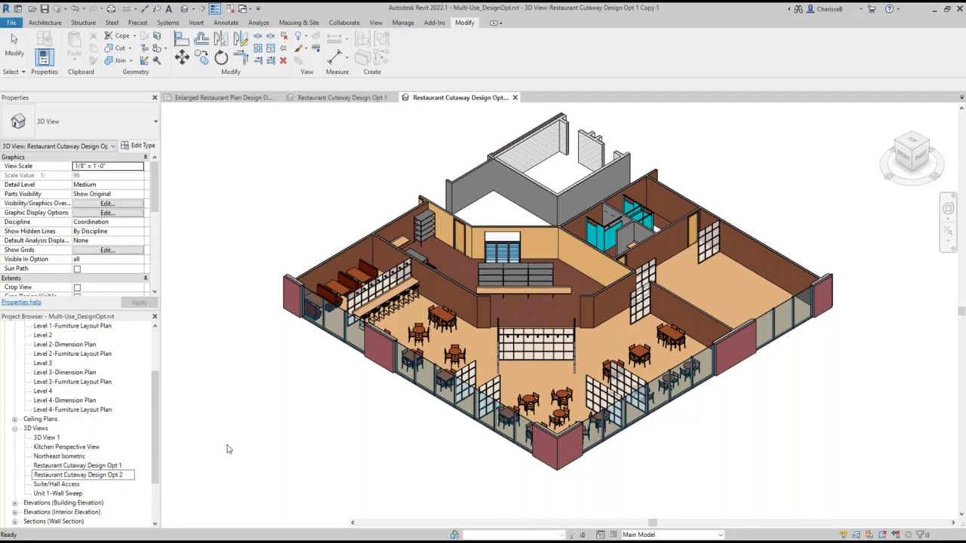
key(Return)
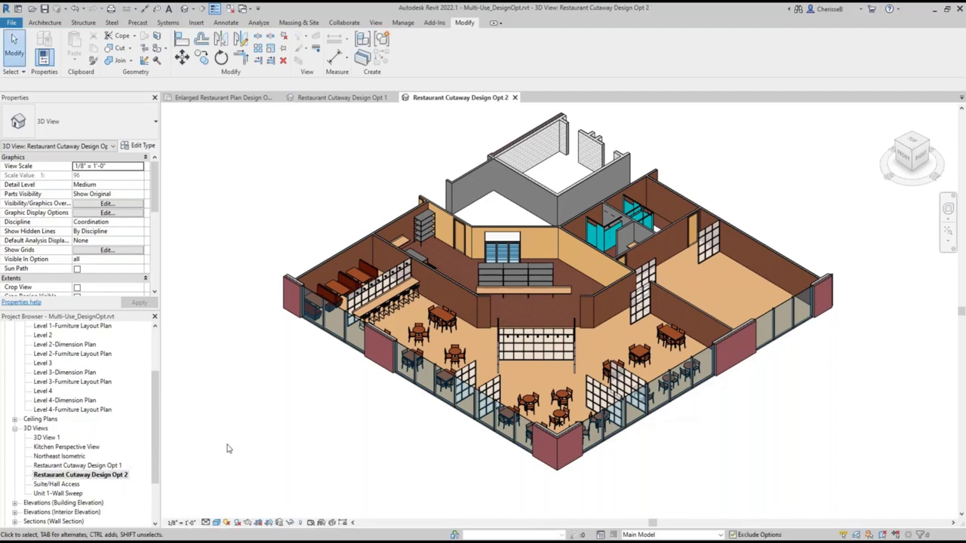
Set the Opt 2 view's design options to Furniture Layout 2 and Kitchen layout 2.
key(v)
key(g)
click(830, 217)
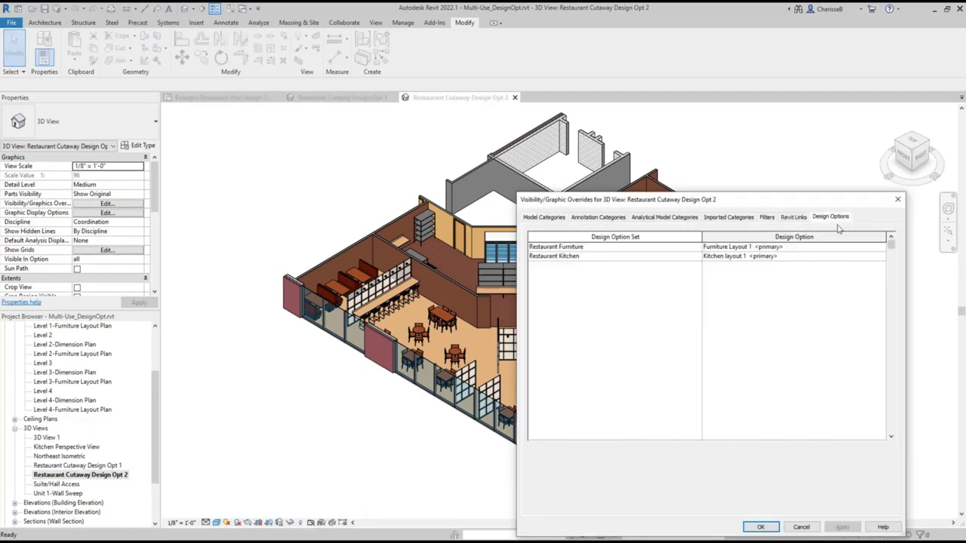
click(881, 249)
click(880, 247)
click(868, 270)
click(868, 256)
click(880, 256)
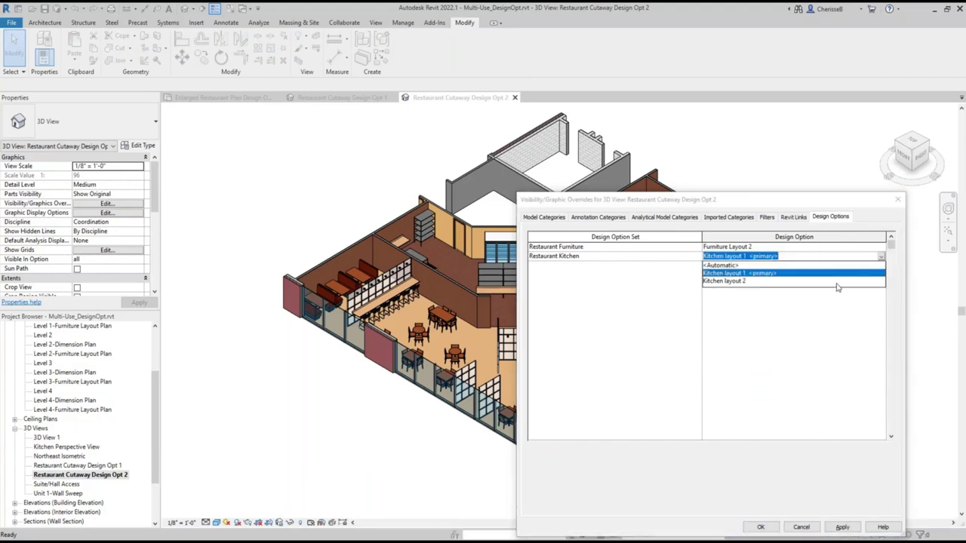
click(839, 281)
click(774, 527)
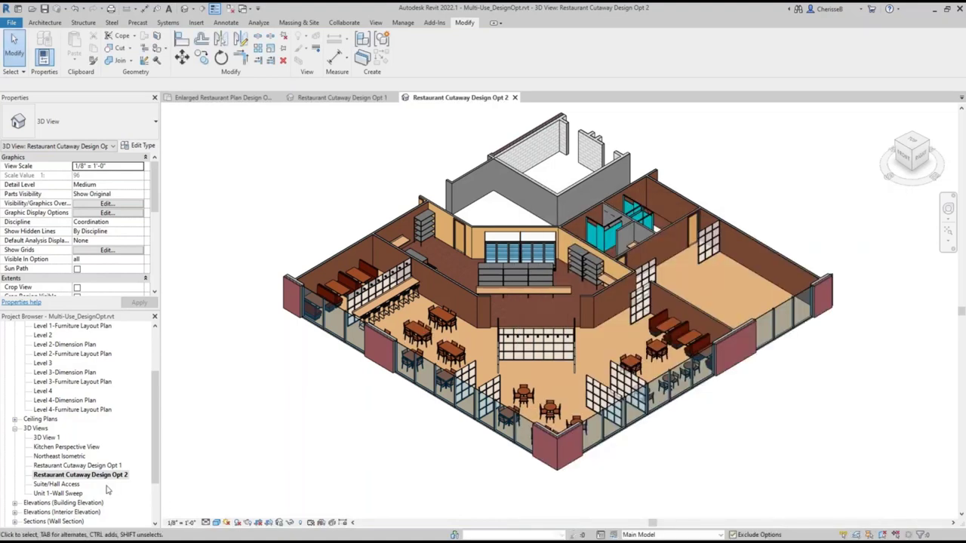
Duplicate the Opt 2 view and rename the copy 'Restaurant Cutaway Design Opt 3'.
right_click(108, 475)
mouse_move(219, 317)
click(260, 322)
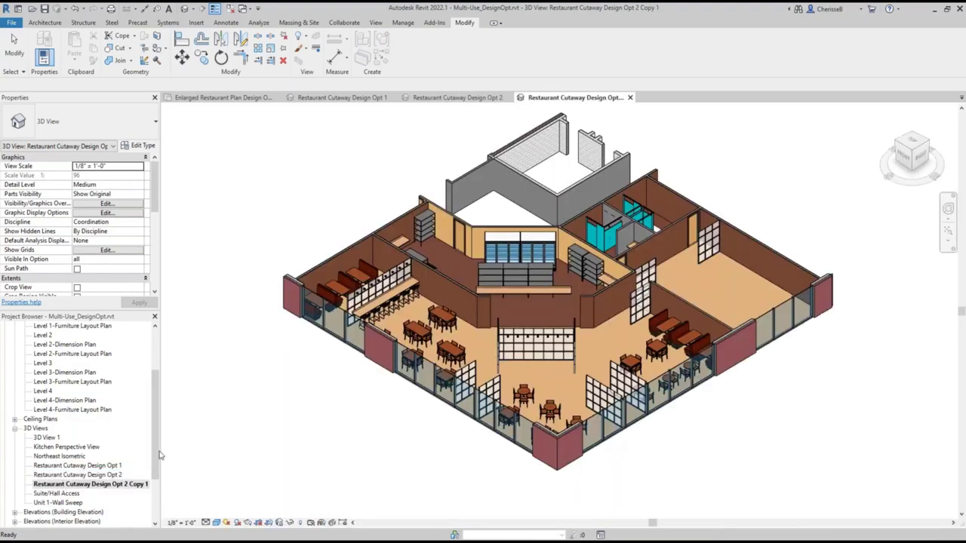
click(133, 489)
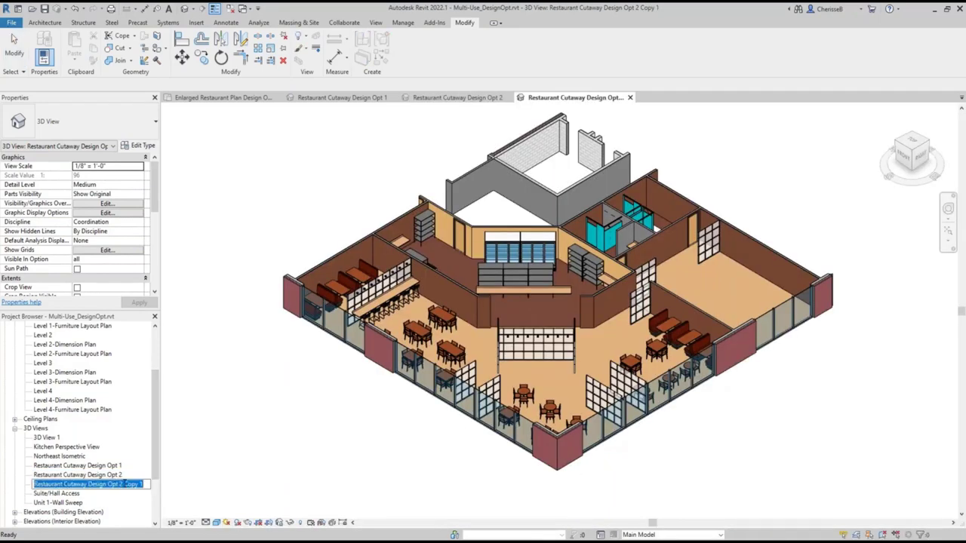
click(120, 485)
drag(119, 484, 170, 489)
text(3)
key(Return)
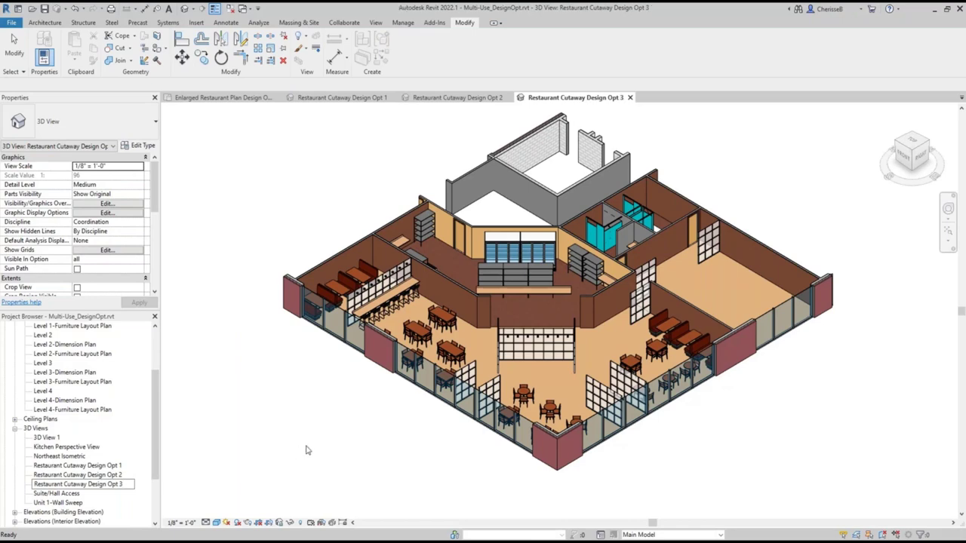
Switch the Opt 3 view's Restaurant Kitchen option to Kitchen layout 1.
key(v)
key(g)
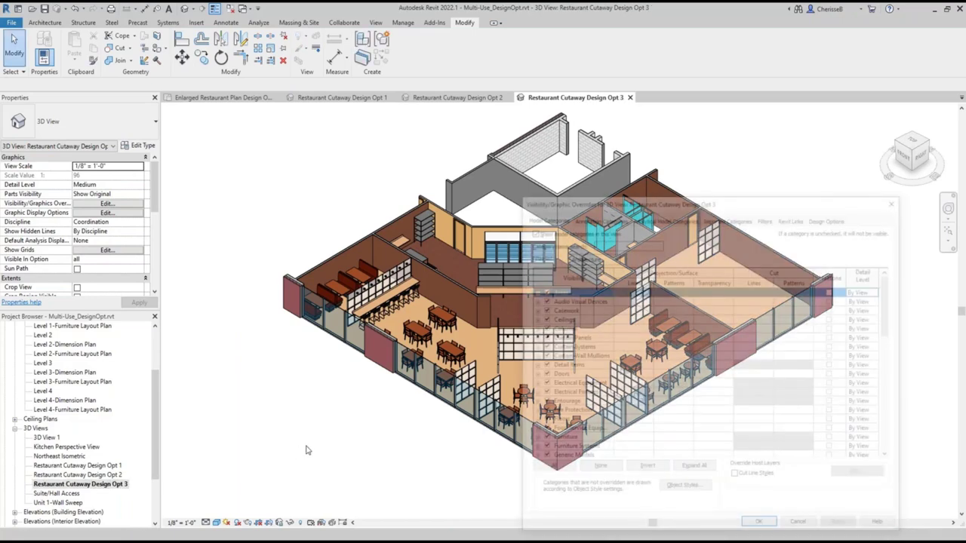
click(829, 216)
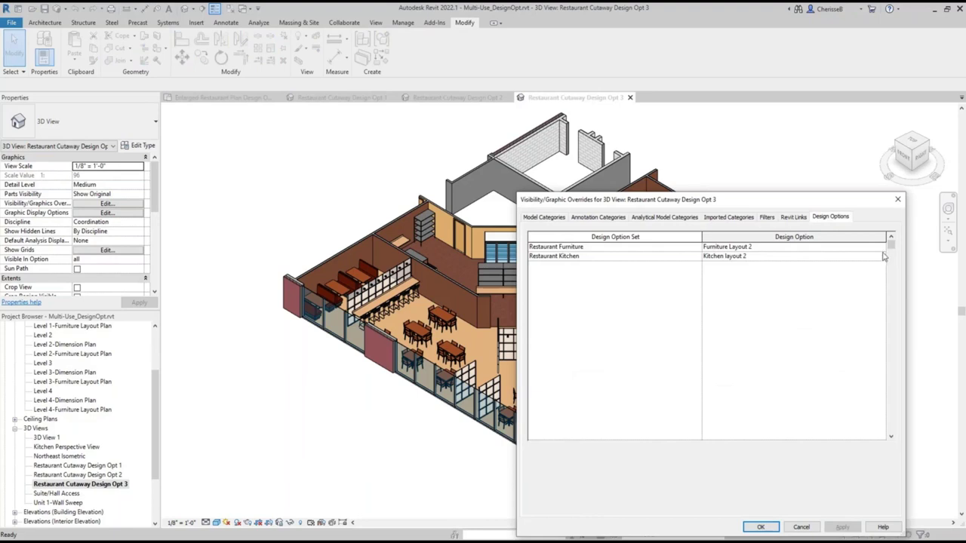
click(882, 257)
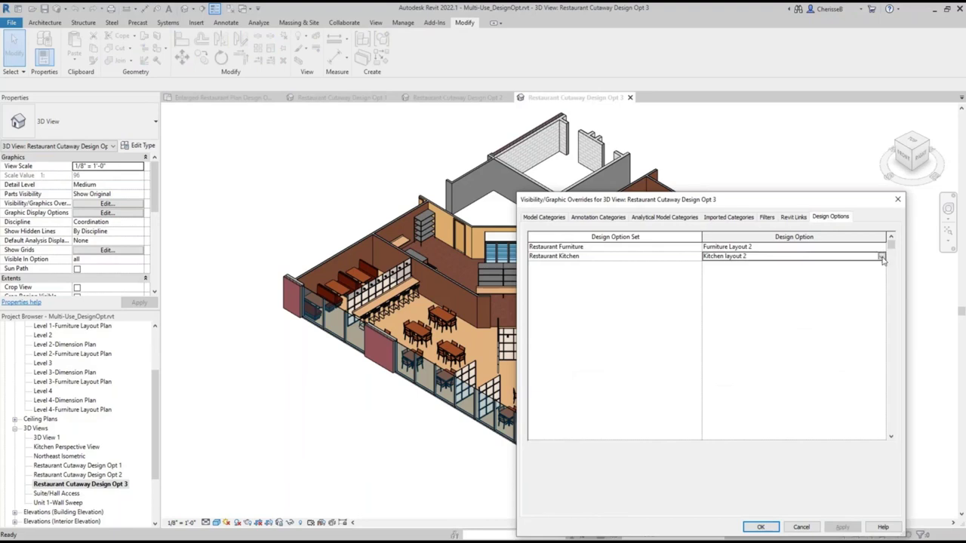
click(882, 257)
click(754, 274)
click(760, 526)
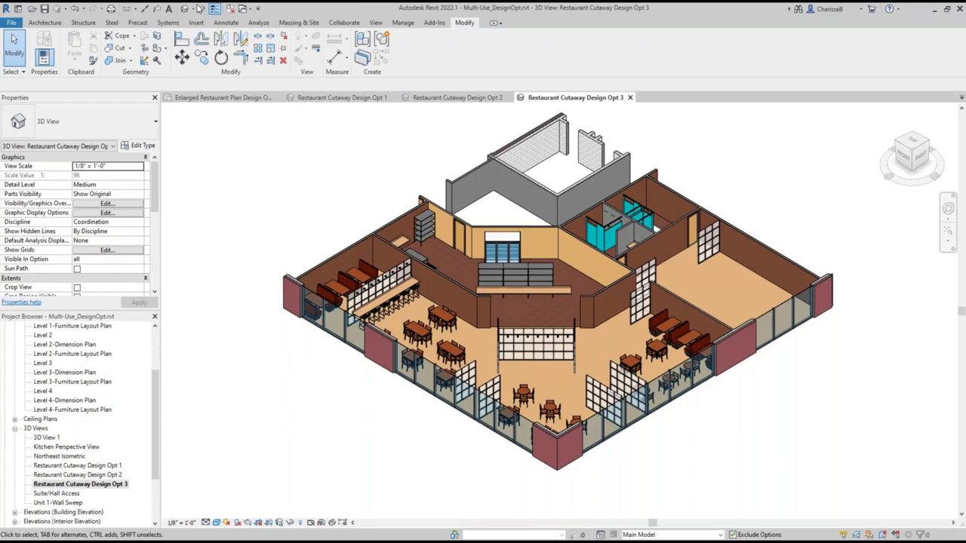
Close the other open views and open the Restaurant Cutaway Design Opt 2 3D view.
click(229, 9)
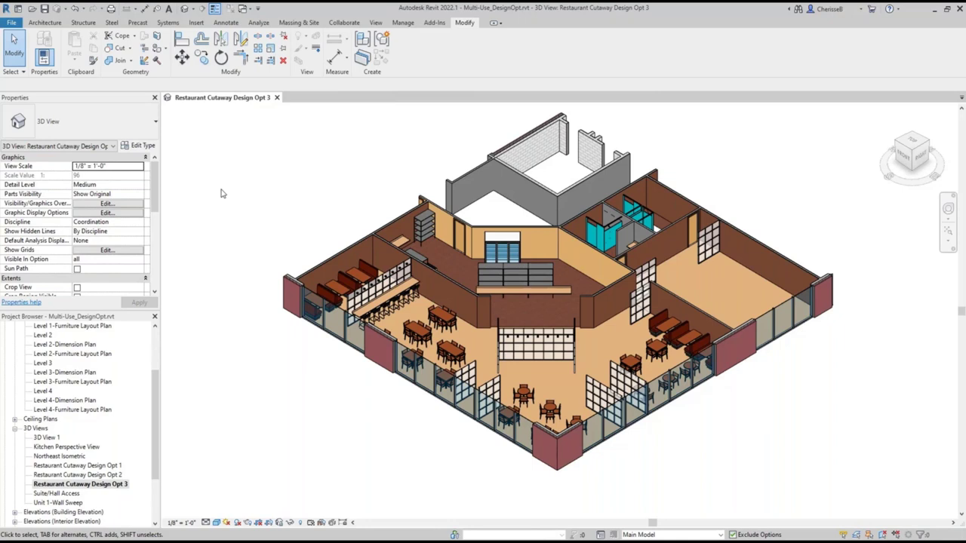
right_click(99, 476)
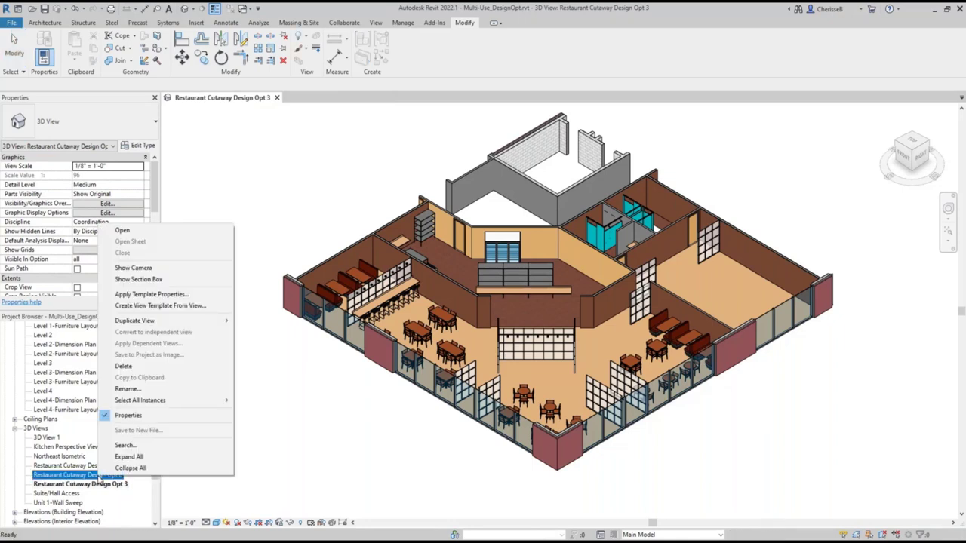
key(Escape)
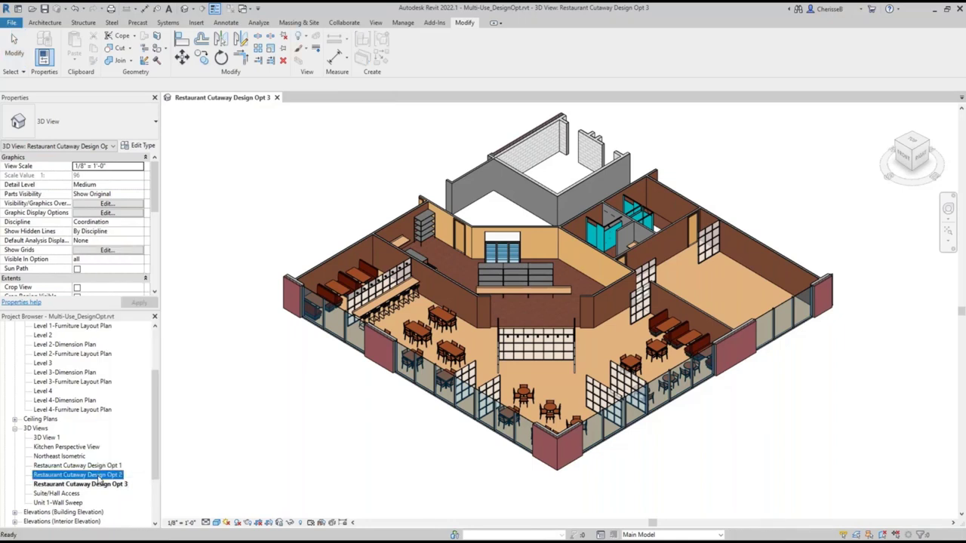
double_click(98, 476)
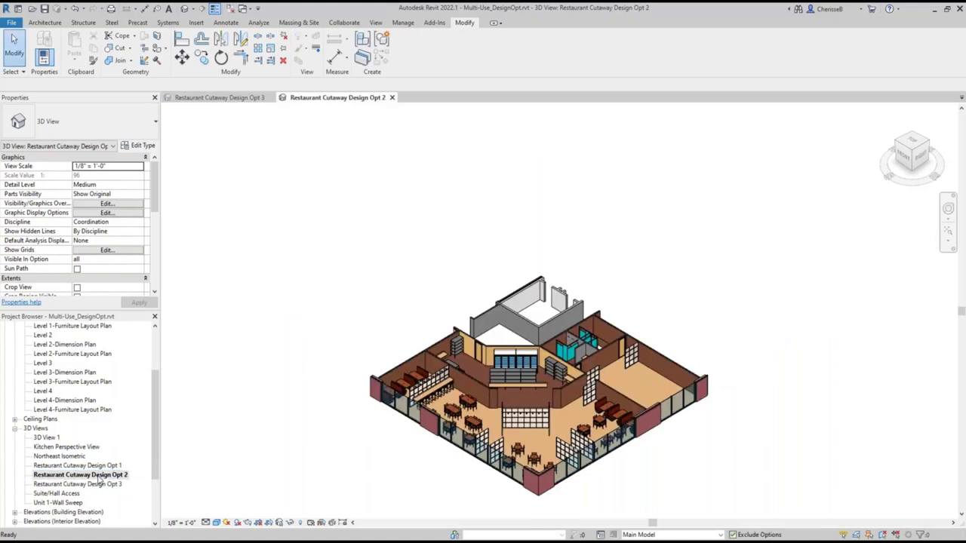
Set up Save to Project as Image named 'Restaurant Cutaway Design Opt 2' at 50% size, quality 150.
right_click(99, 477)
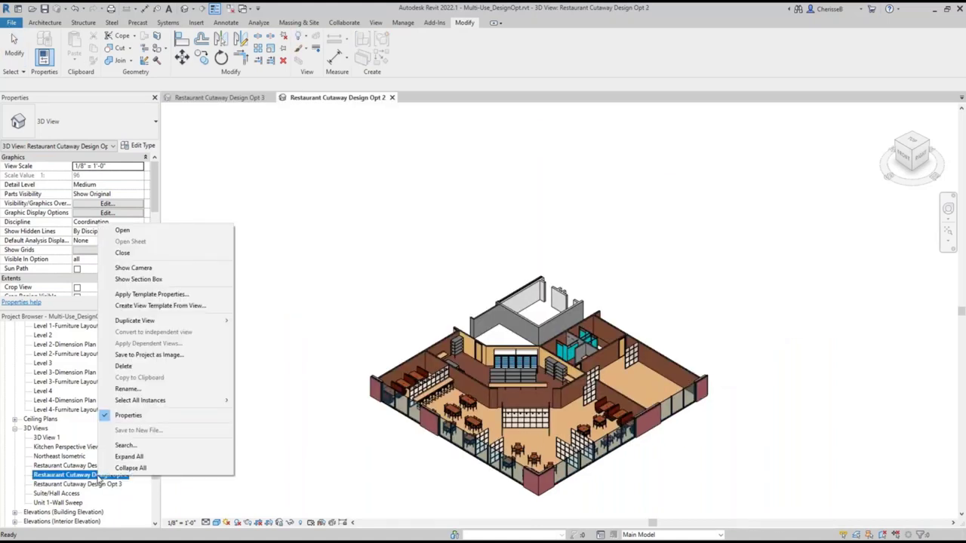
click(161, 355)
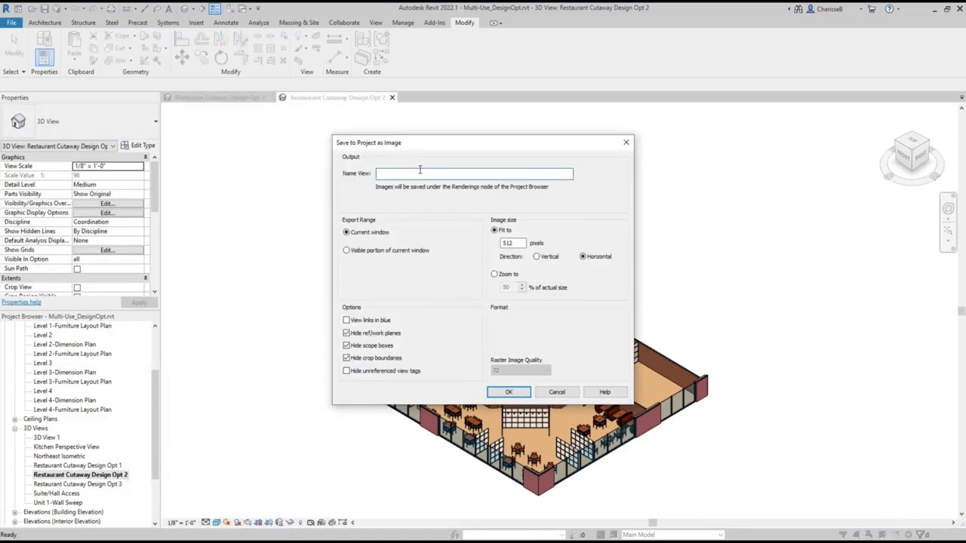
text(Restaurant Cutaway Design Opt 2)
click(507, 275)
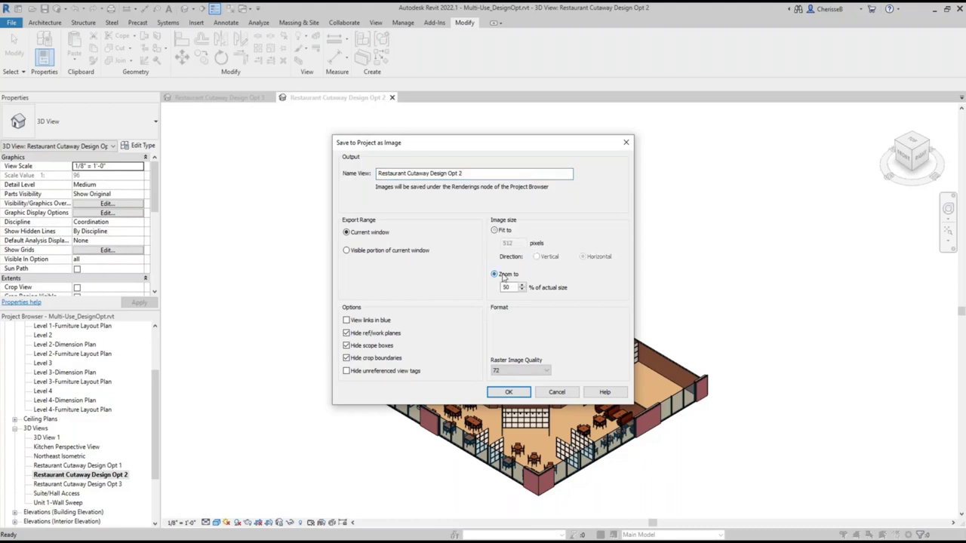
click(548, 372)
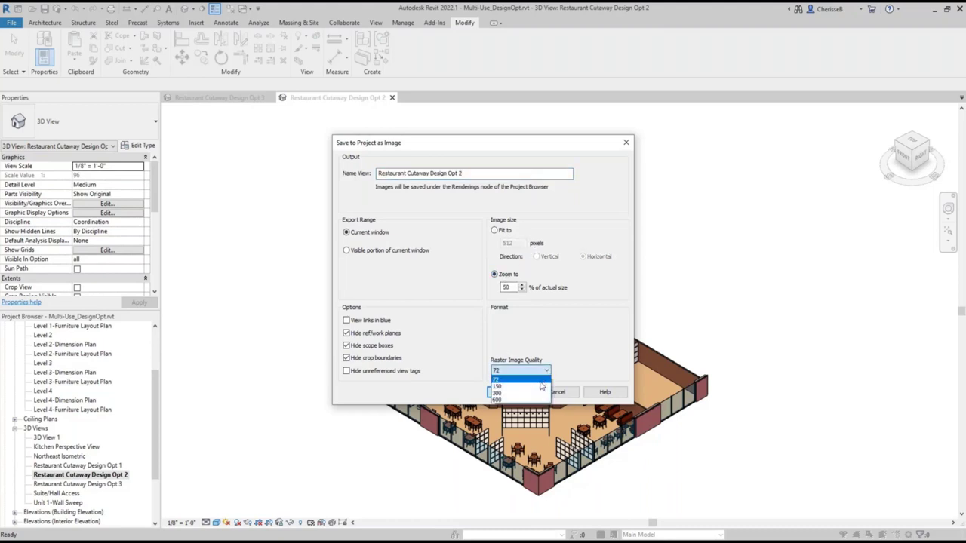
click(528, 389)
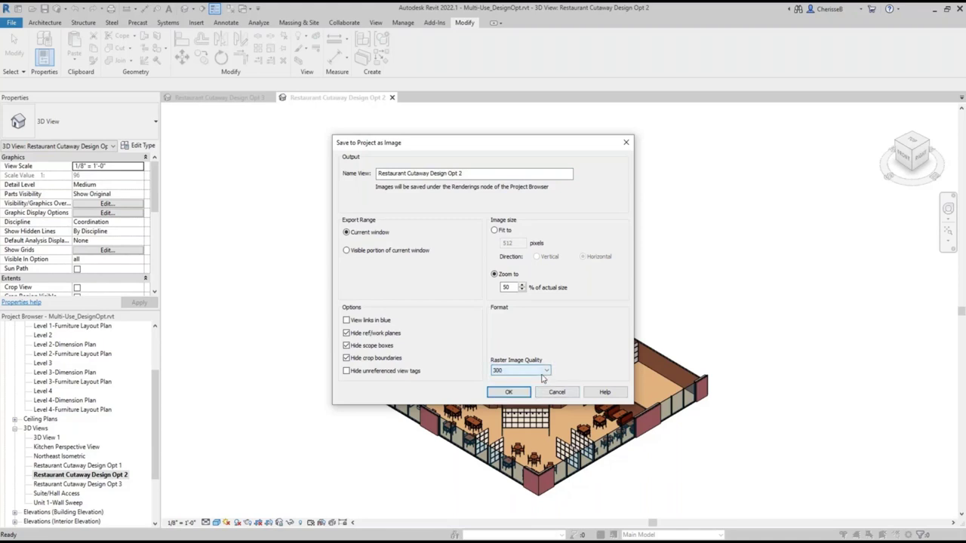
click(541, 372)
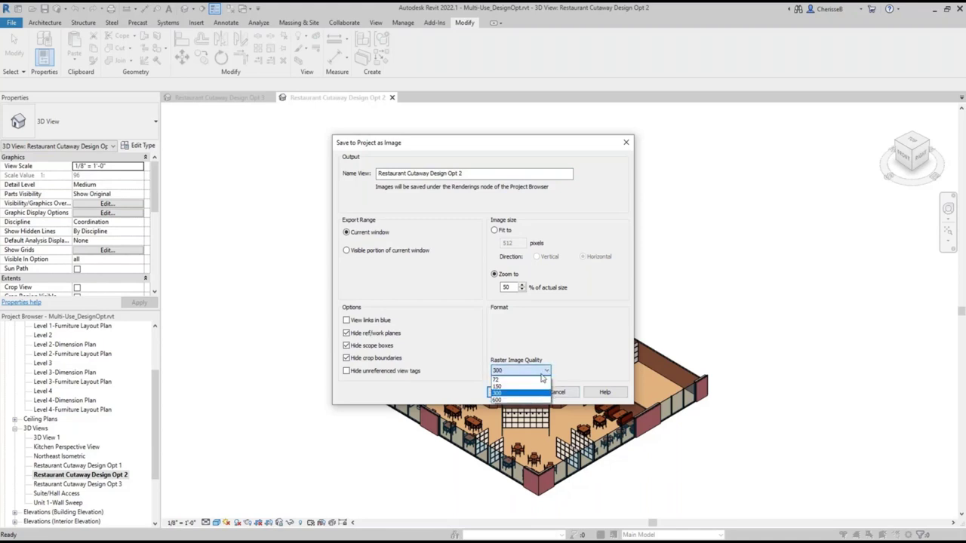
click(529, 386)
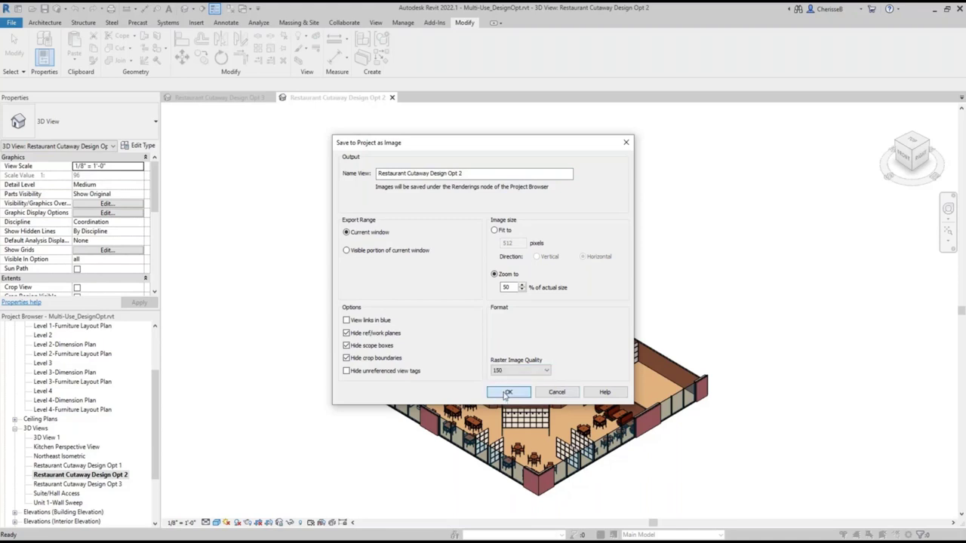
Save the image, then open the Restaurant Cutaway Design Opt 2 rendering and zoom to fit.
click(507, 393)
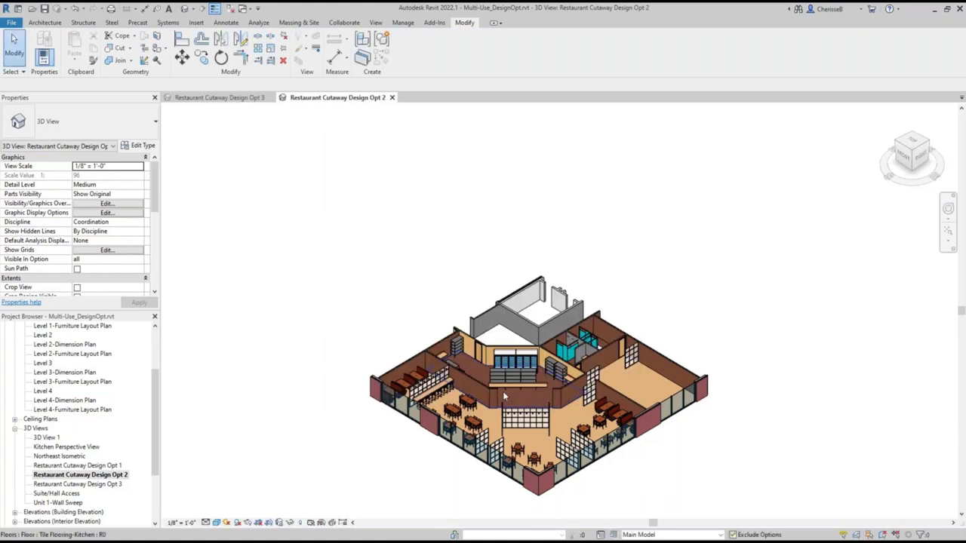
drag(156, 381, 151, 428)
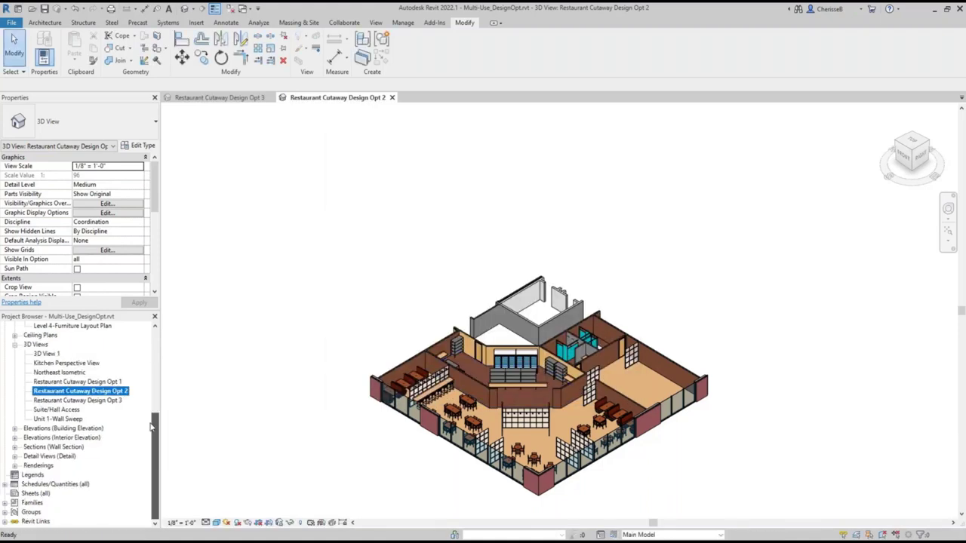
click(15, 466)
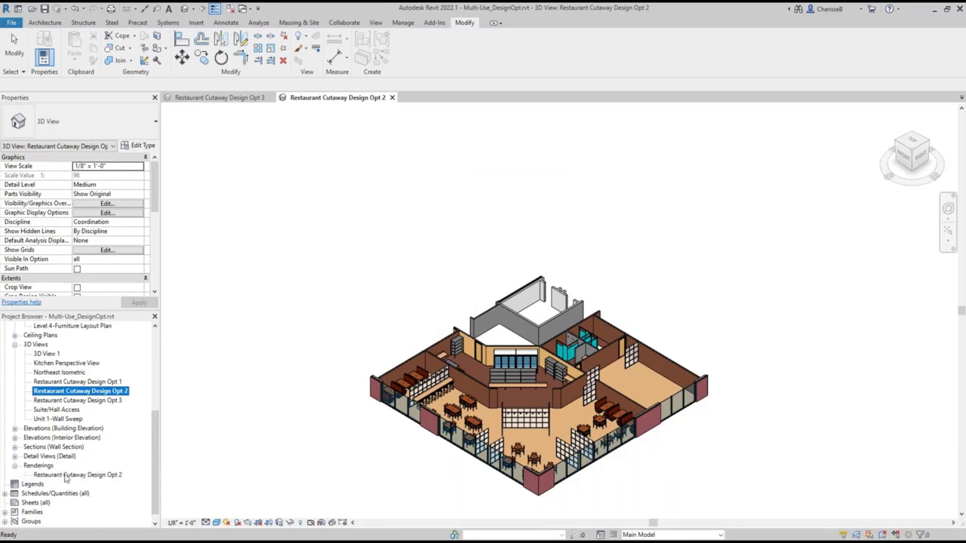
click(91, 476)
double_click(91, 475)
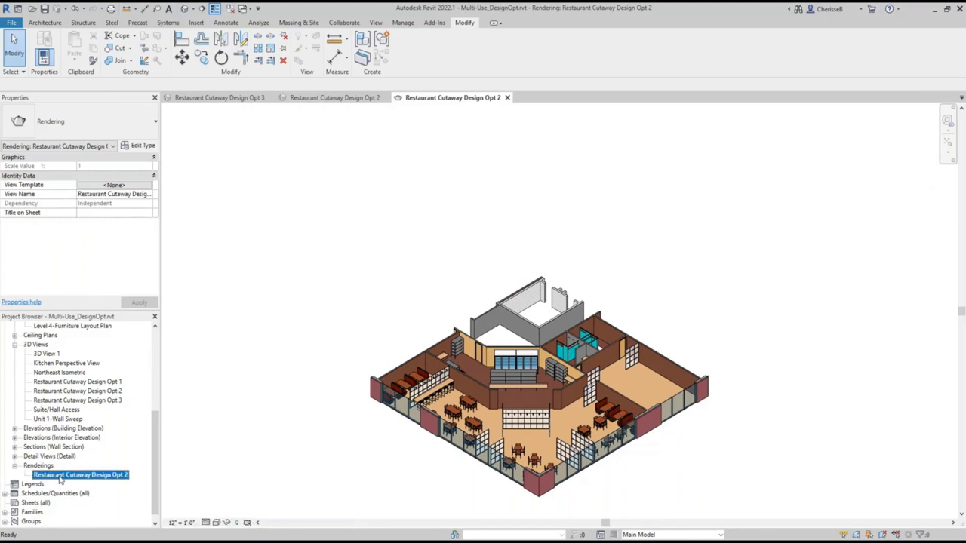
drag(154, 491, 155, 404)
key(z)
key(f)
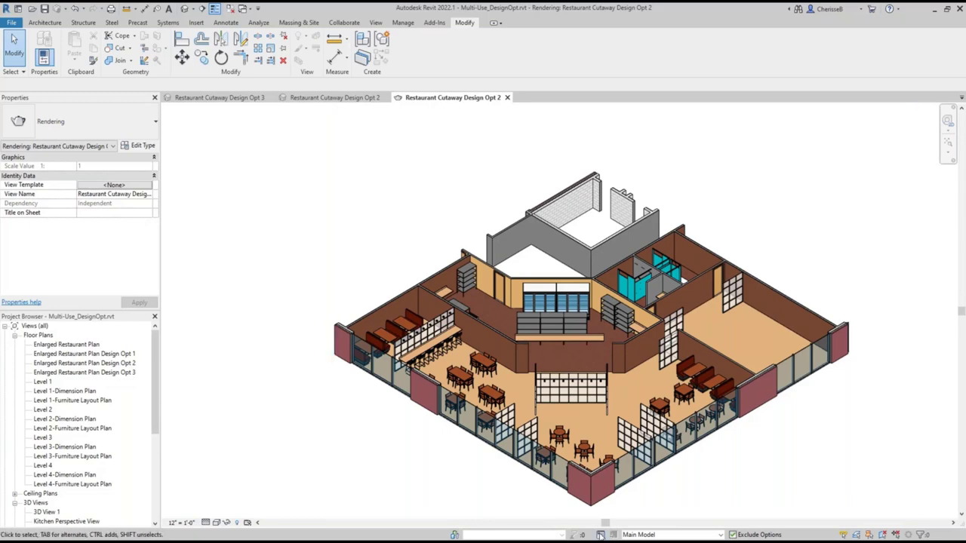
In Design Options, make Furniture Layout 2 primary, accept it, and delete the Opt 1 views.
click(600, 535)
drag(787, 279, 414, 209)
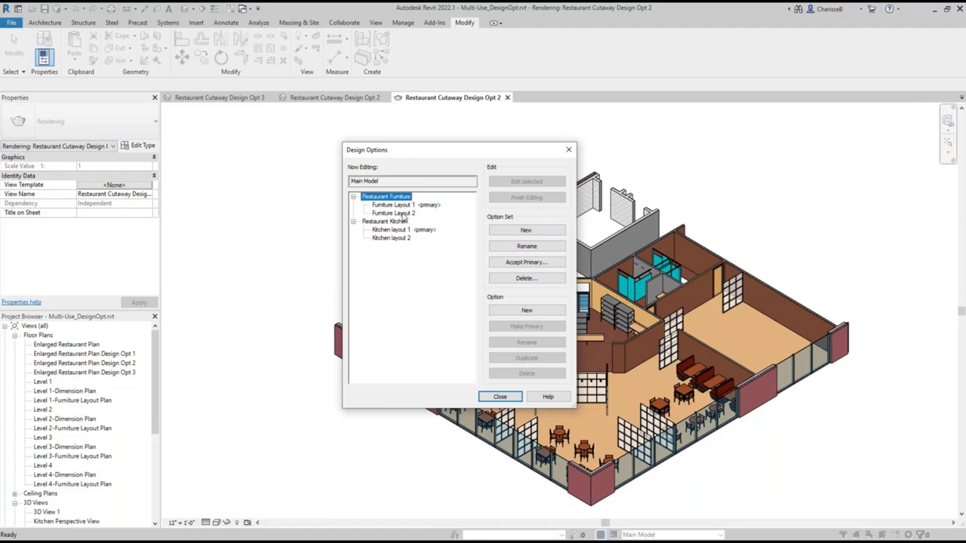
click(393, 214)
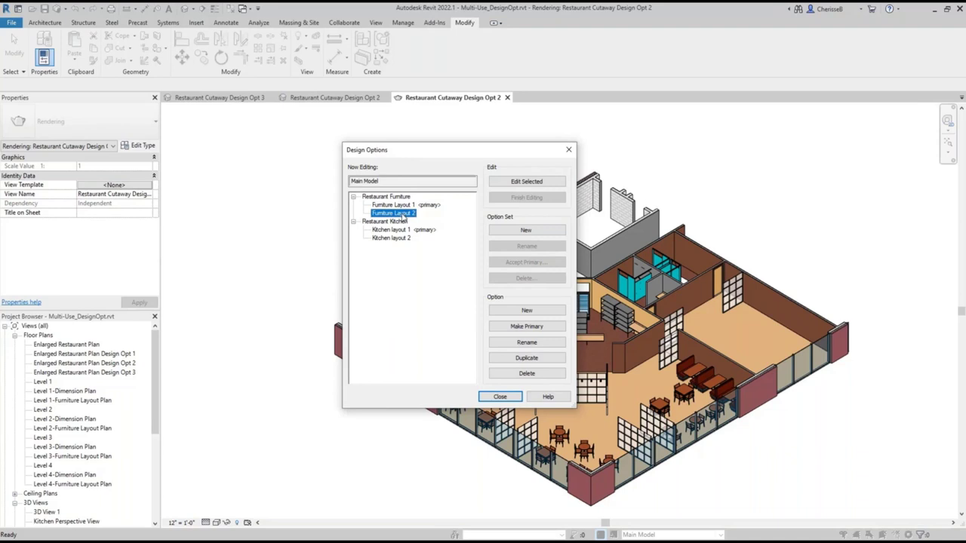
click(508, 327)
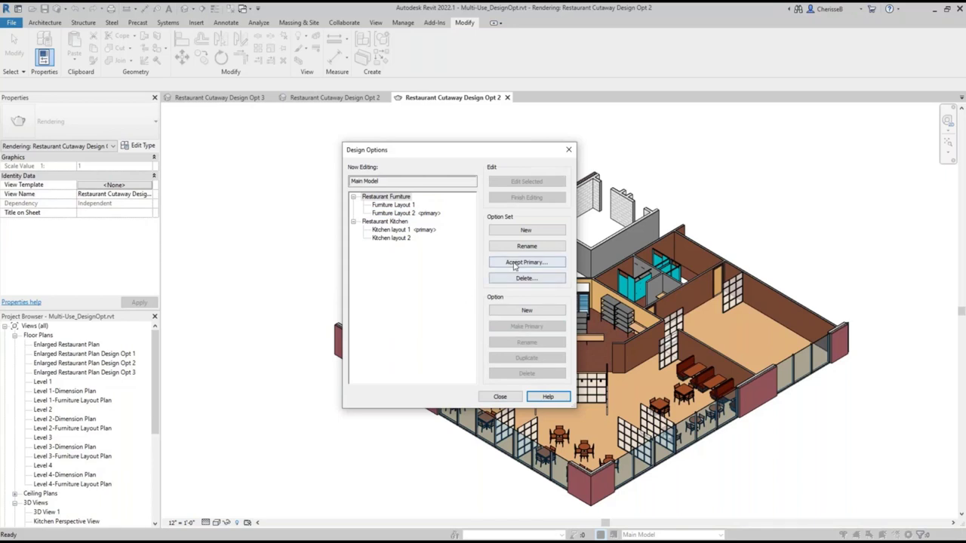
click(513, 263)
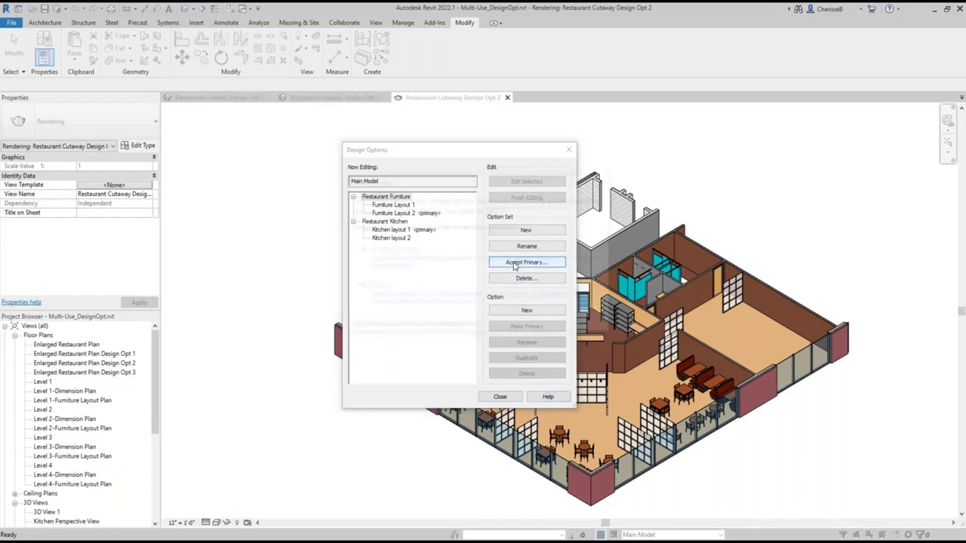
click(392, 266)
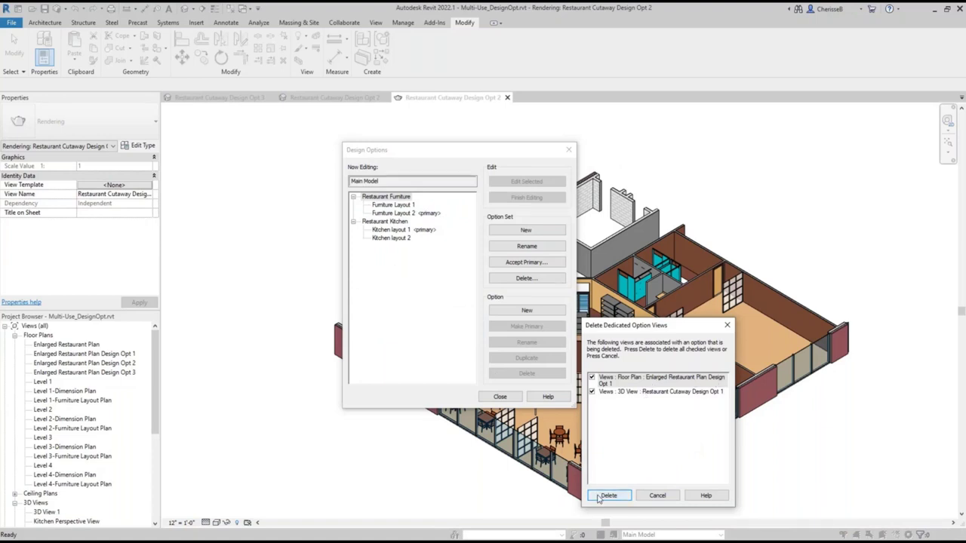
click(608, 496)
Make Kitchen layout 2 primary, accept the Restaurant Kitchen set, delete Opt 3 views, and close Design Options.
click(397, 198)
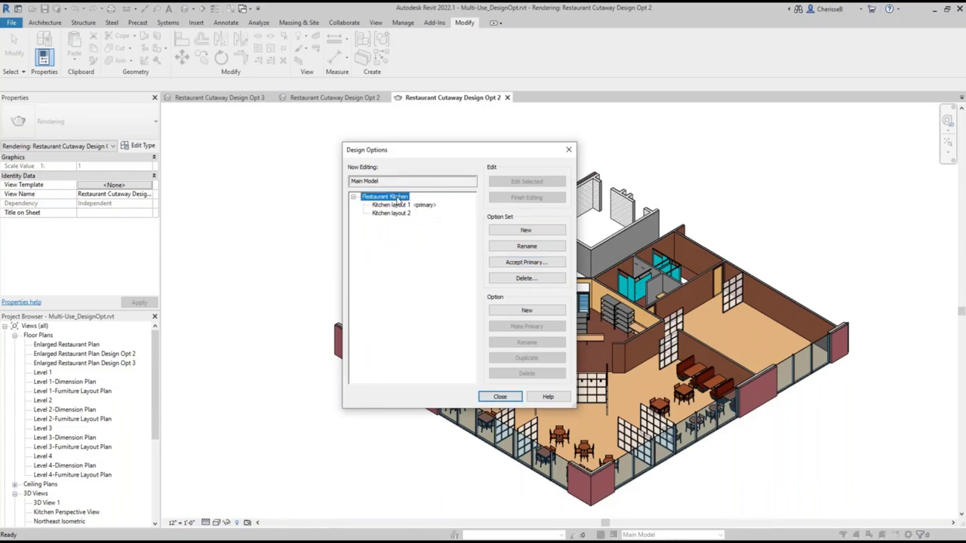
click(397, 213)
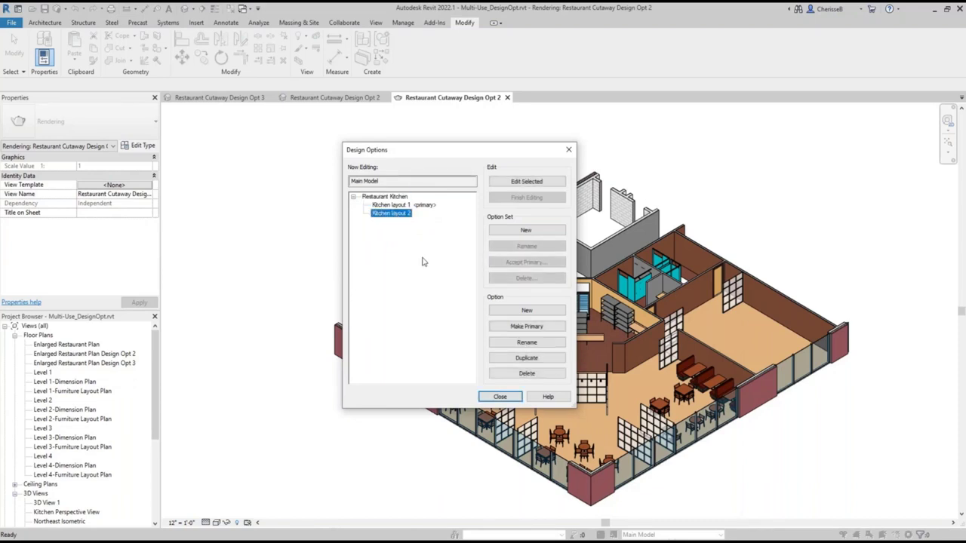
click(517, 327)
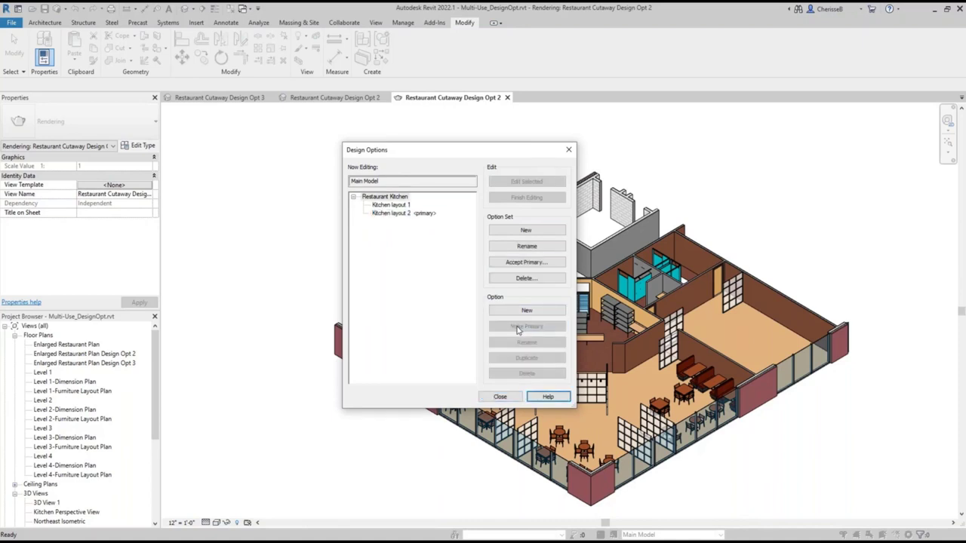
click(404, 214)
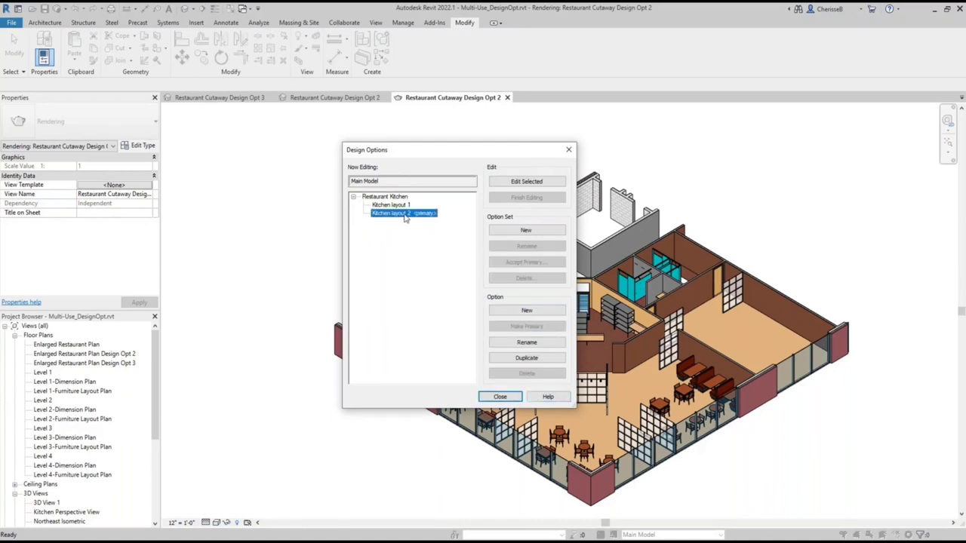
click(396, 197)
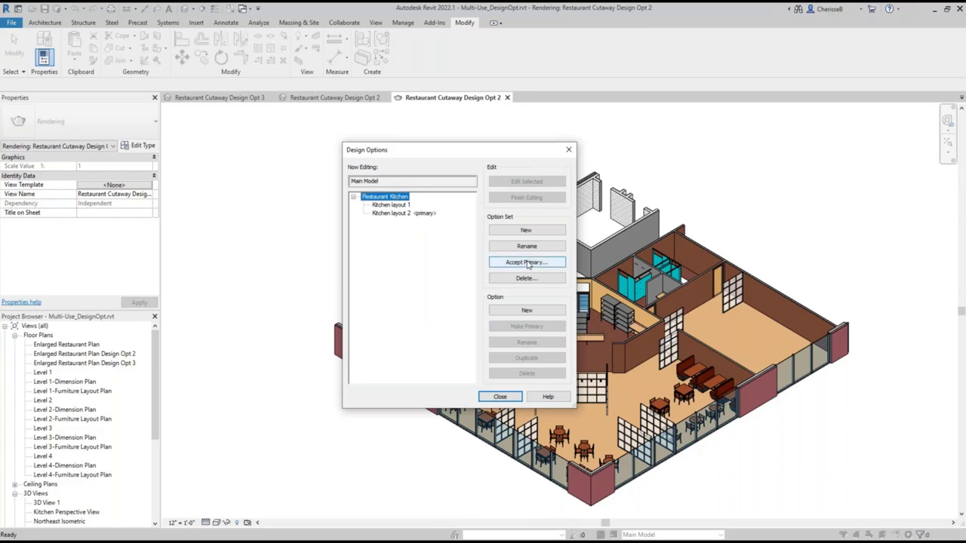
click(528, 262)
click(528, 260)
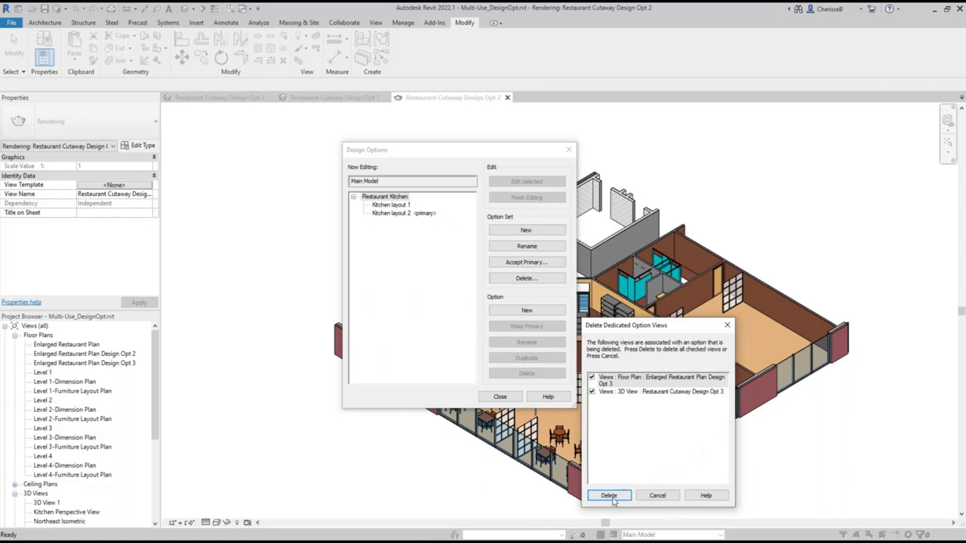
click(608, 496)
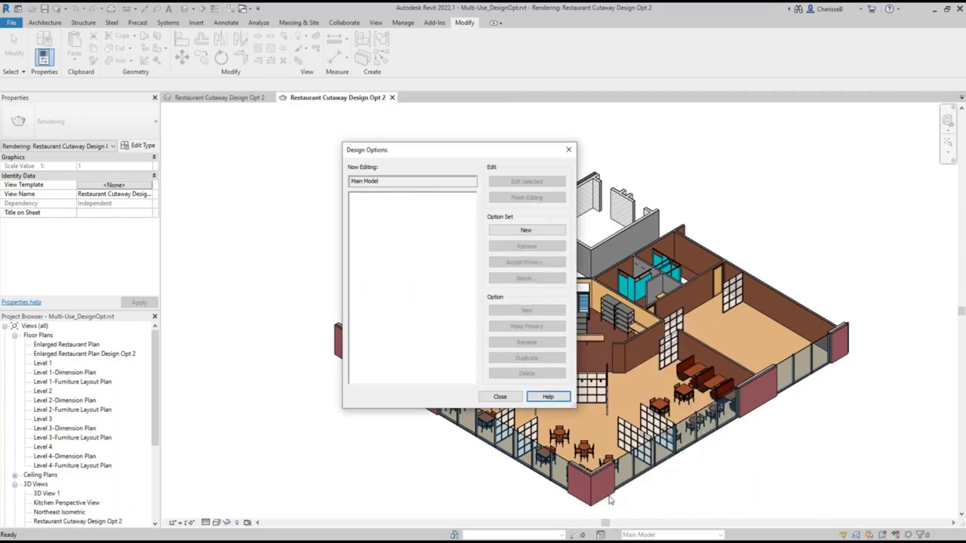
click(500, 398)
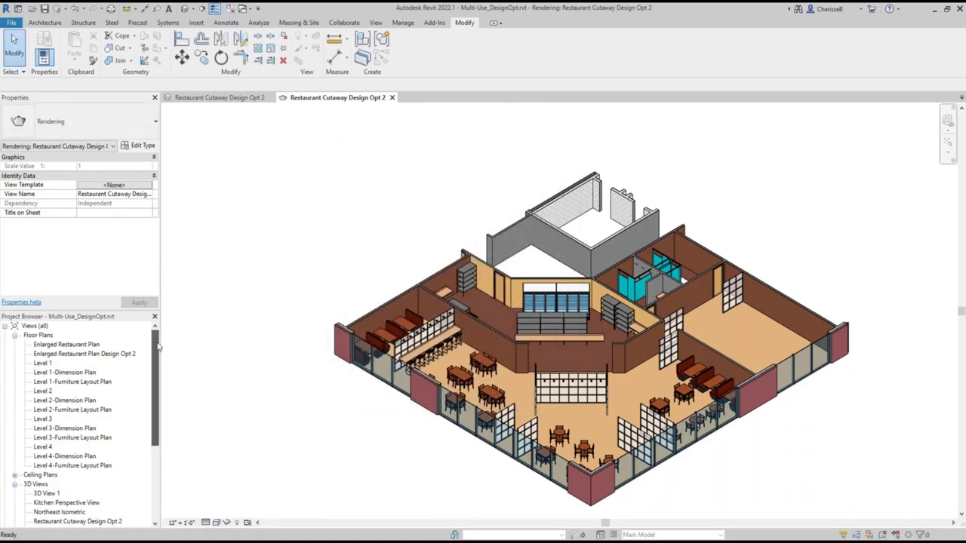
scroll(154, 362, down, 1)
drag(154, 363, 152, 373)
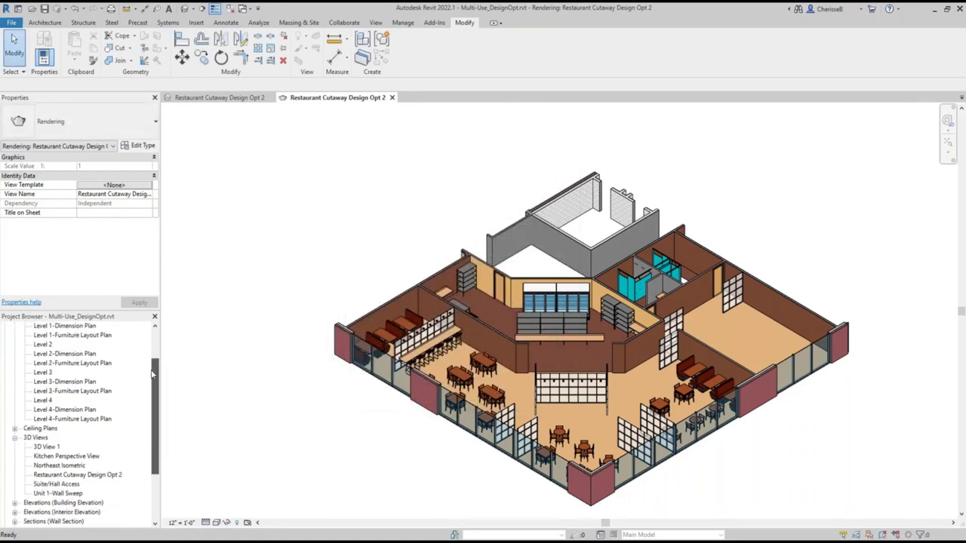